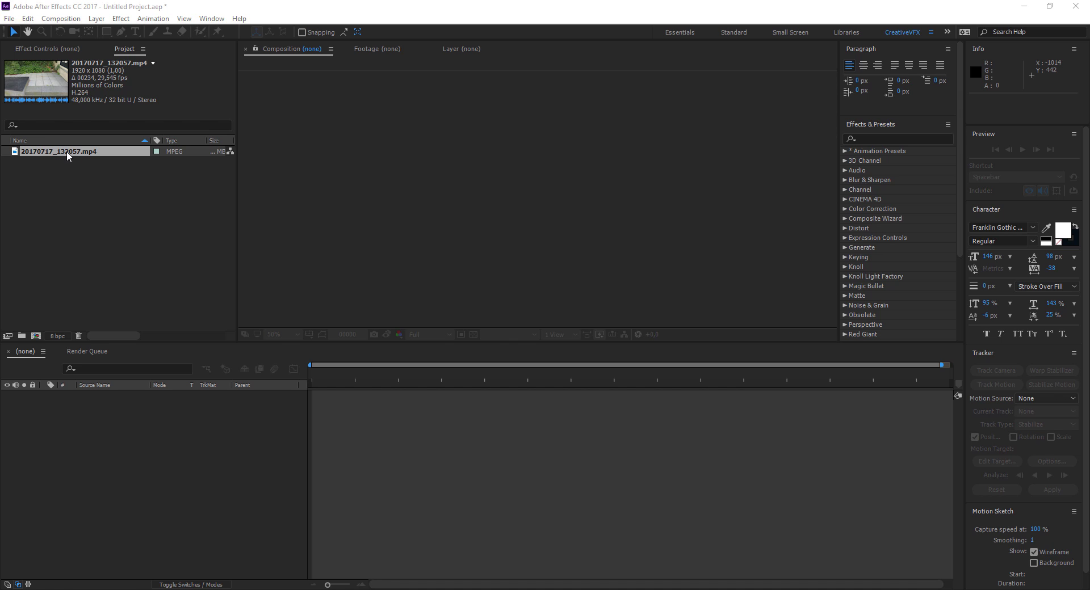
- Create a composition from the 20170717_132057.mp4 clip and scrub through the footage, returning to frame 0
left_click_drag(67, 151, 36, 335)
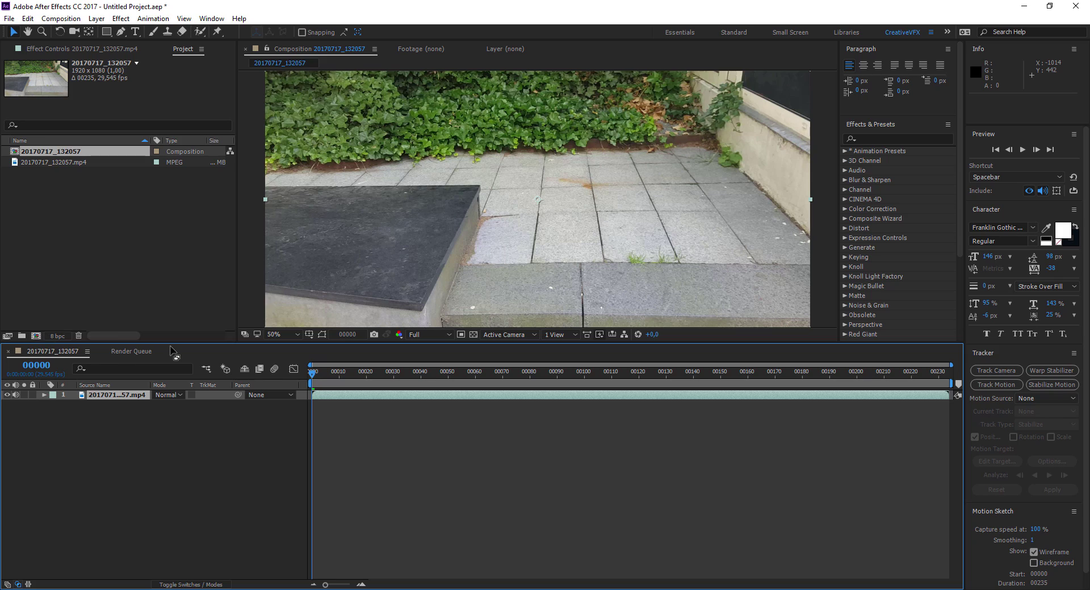
left_click_drag(314, 373, 565, 372)
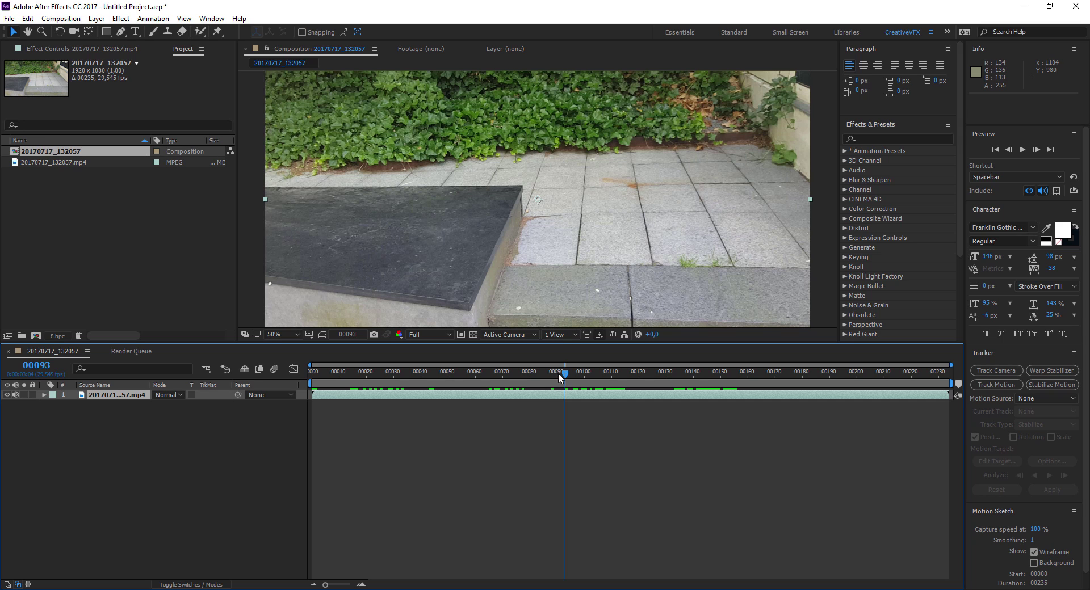
left_click_drag(566, 376, 309, 374)
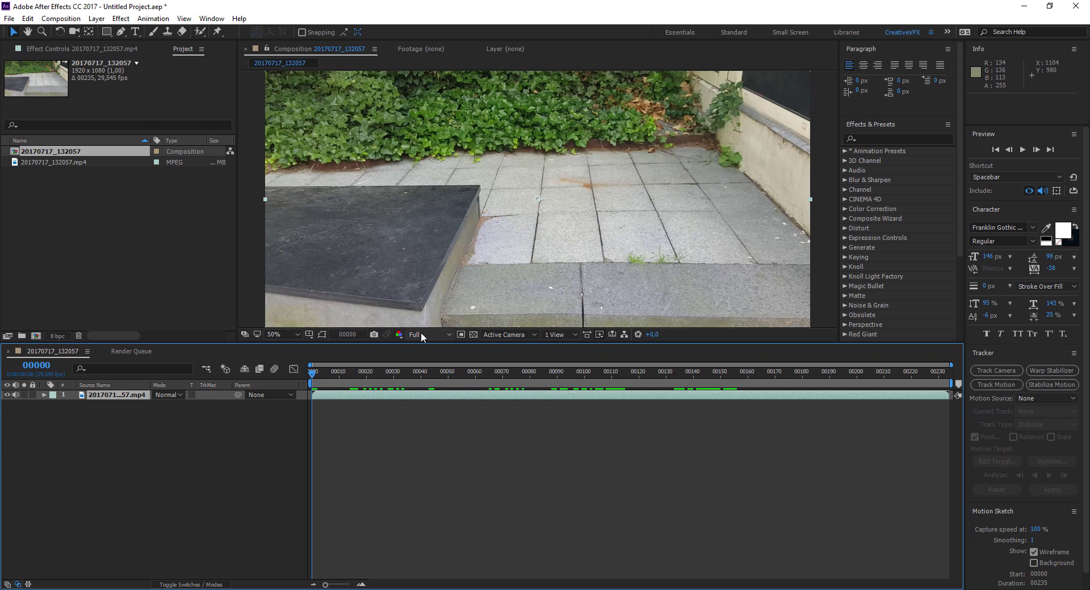
- Run 3D Camera Tracker on the footage layer with Detailed Analysis enabled
right_click(114, 397)
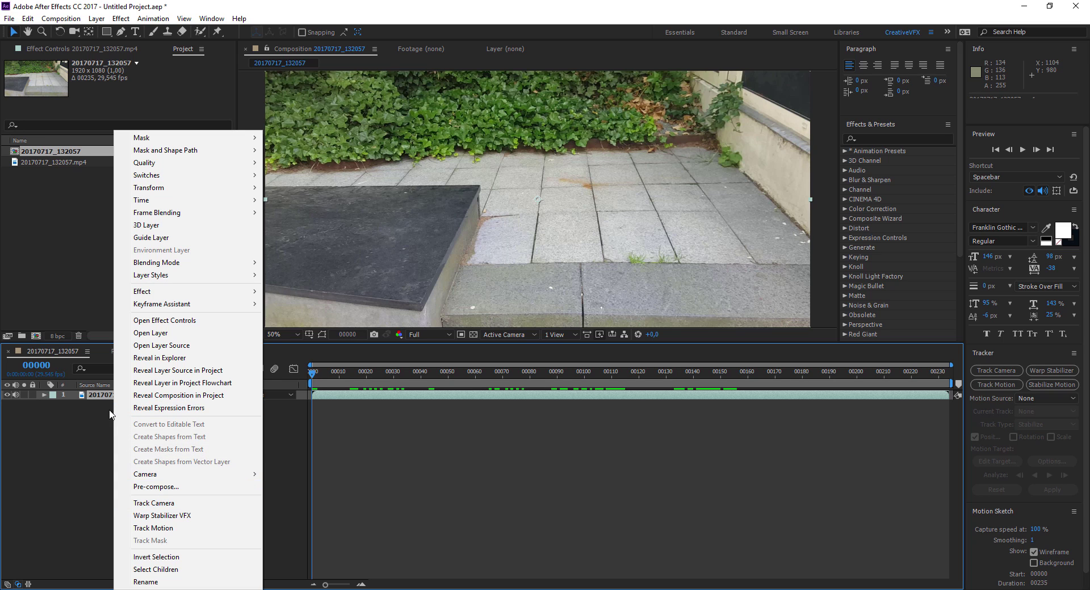
left_click(94, 385)
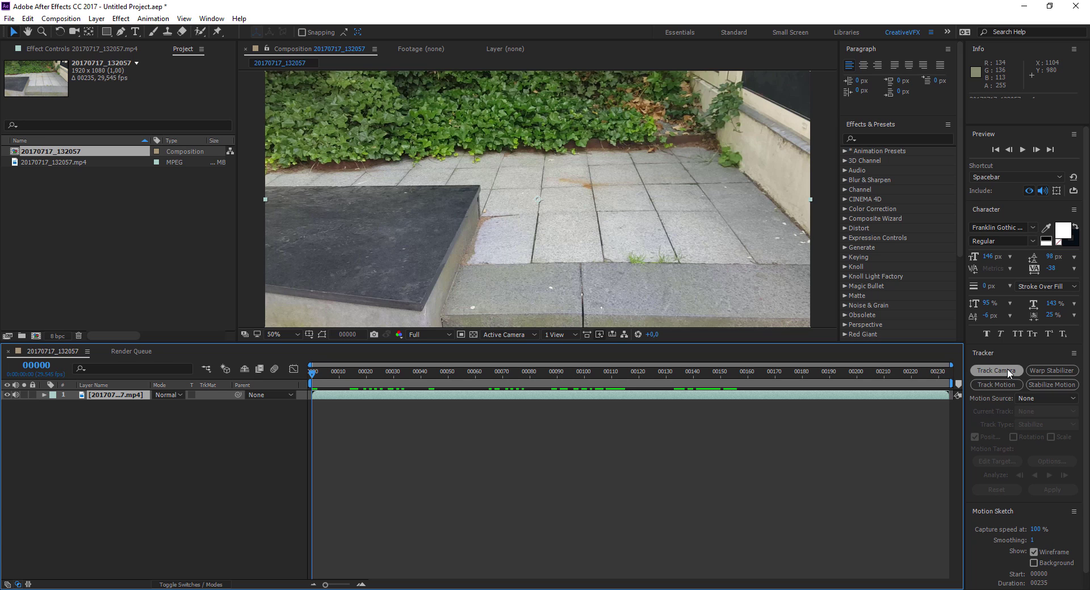
left_click(152, 18)
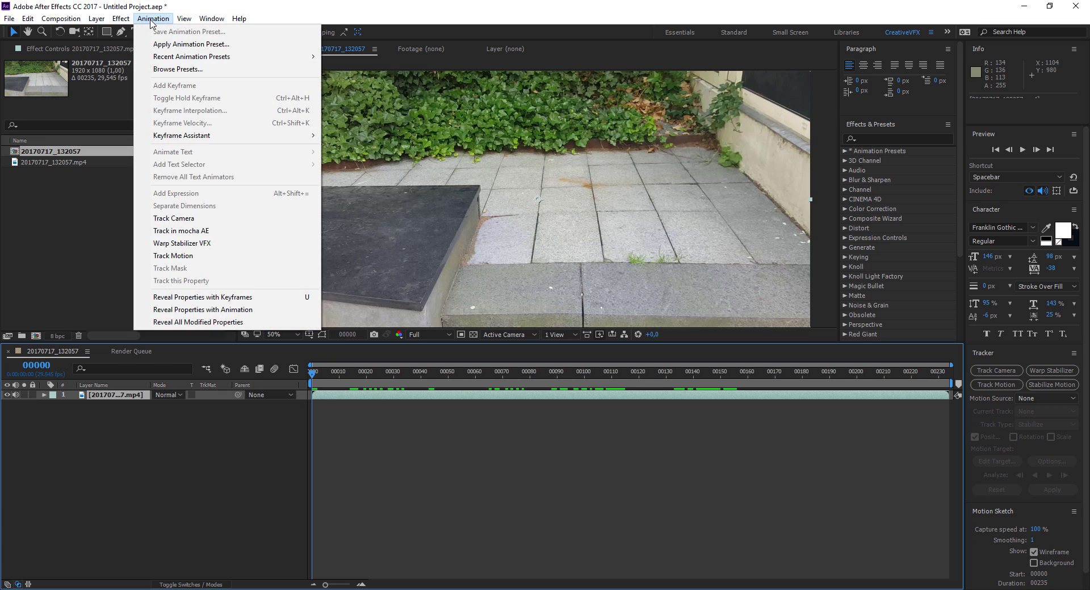
left_click(225, 223)
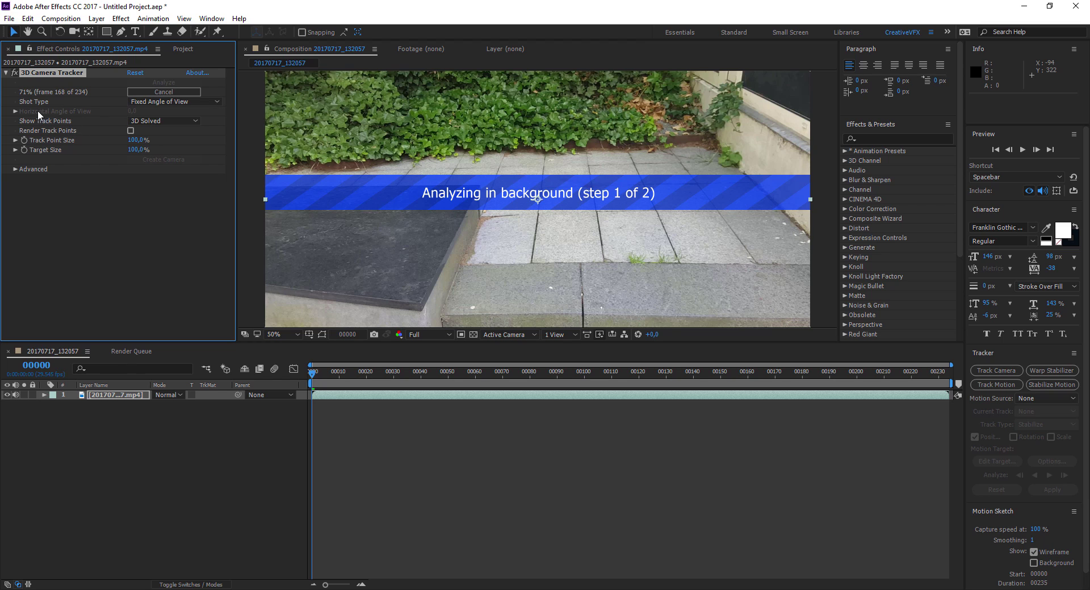
left_click(16, 169)
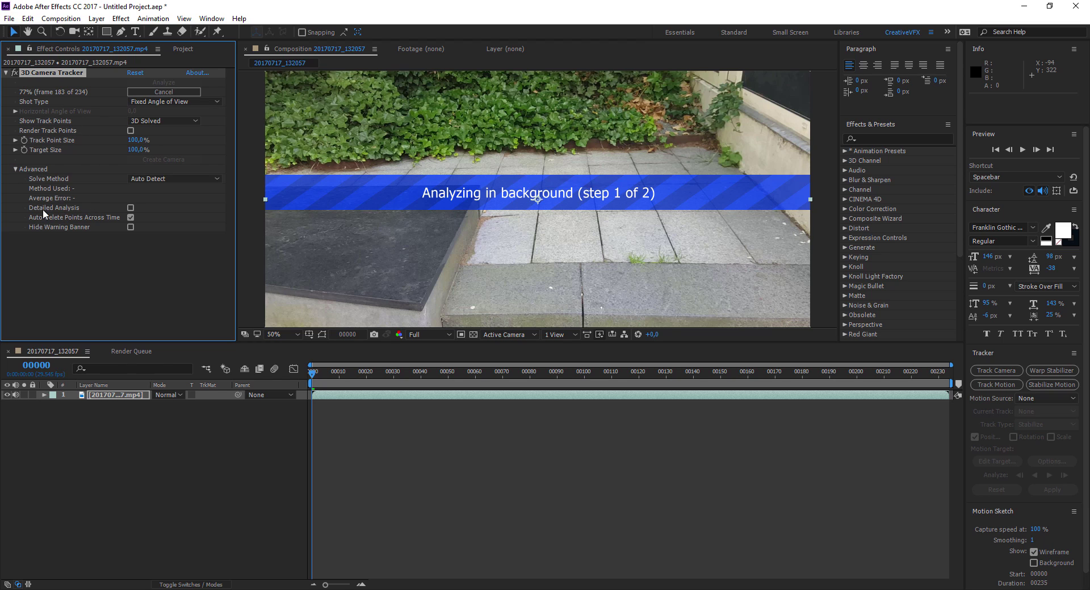
left_click(131, 208)
left_click(215, 101)
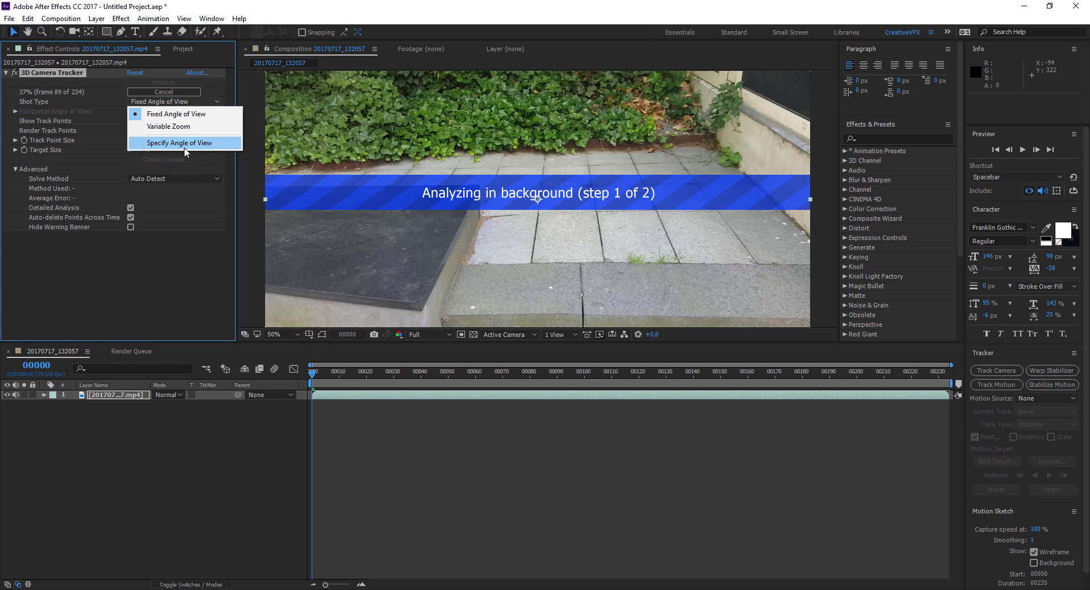
left_click(108, 119)
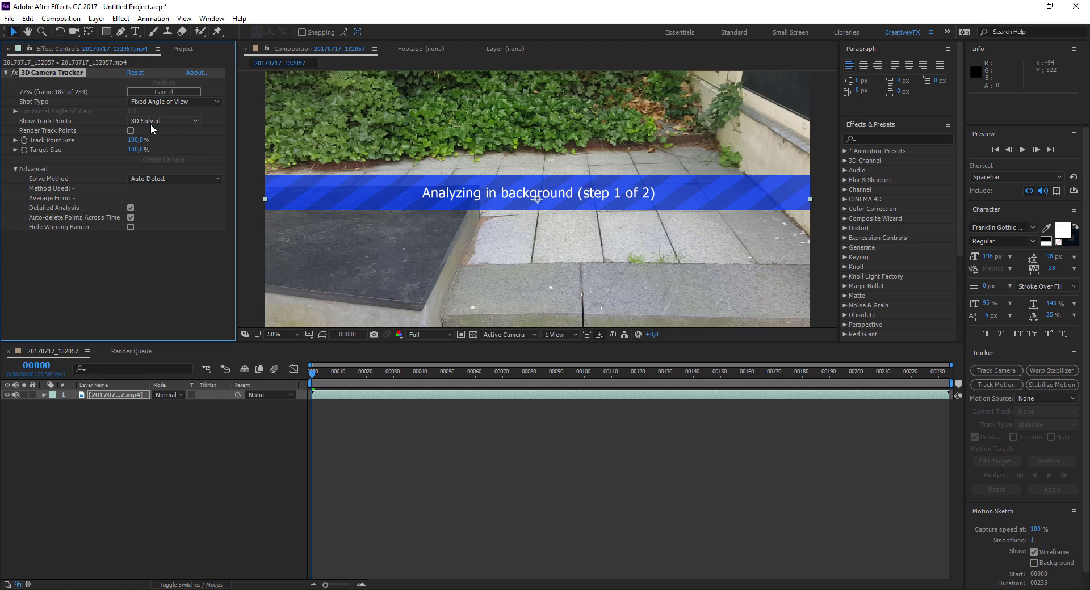
left_click(195, 120)
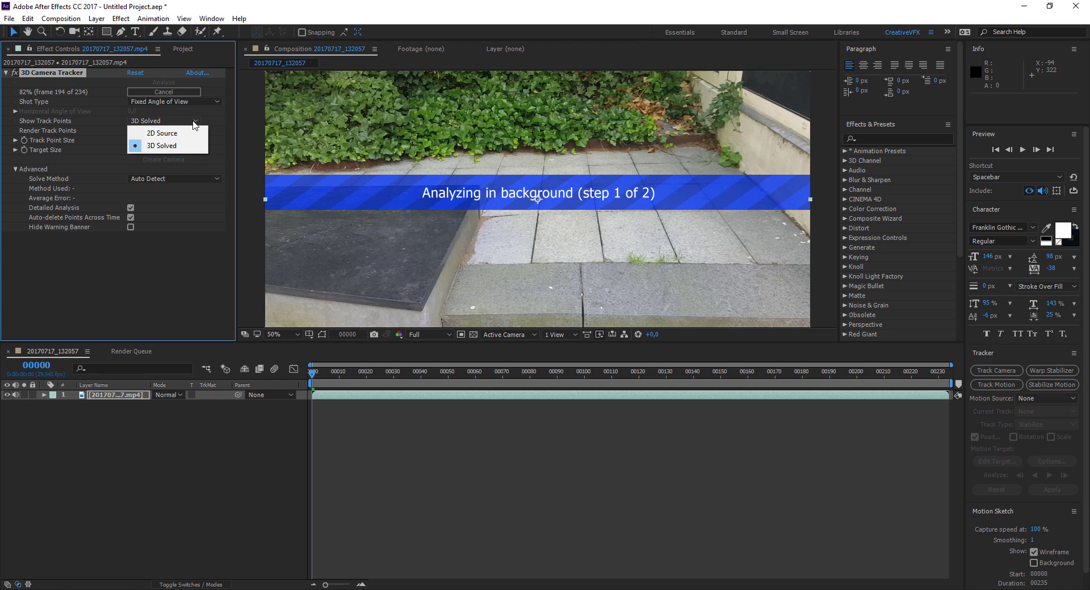
left_click(71, 137)
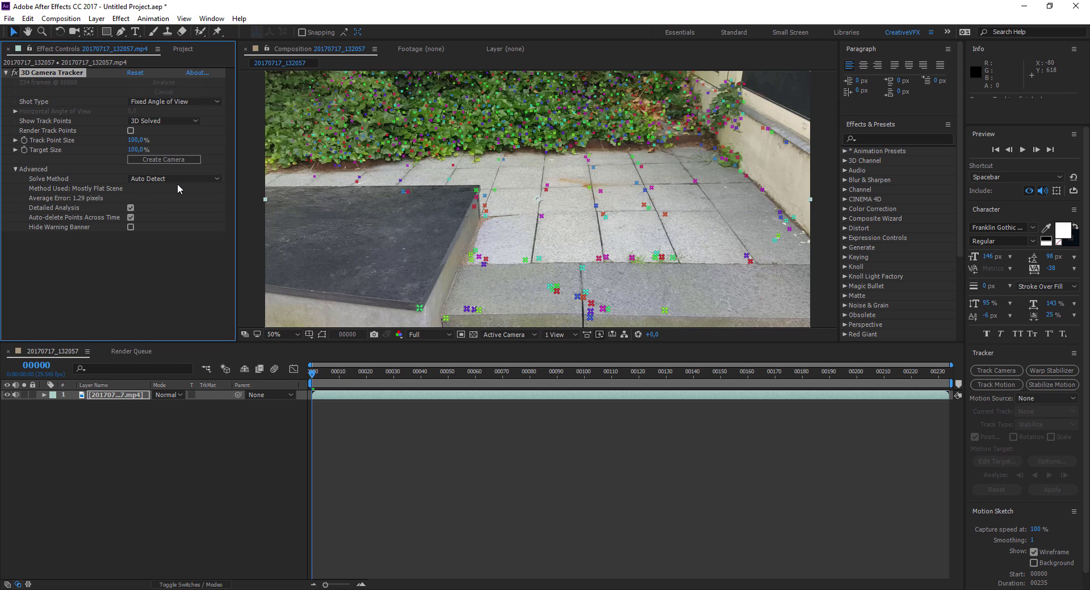
left_click(218, 179)
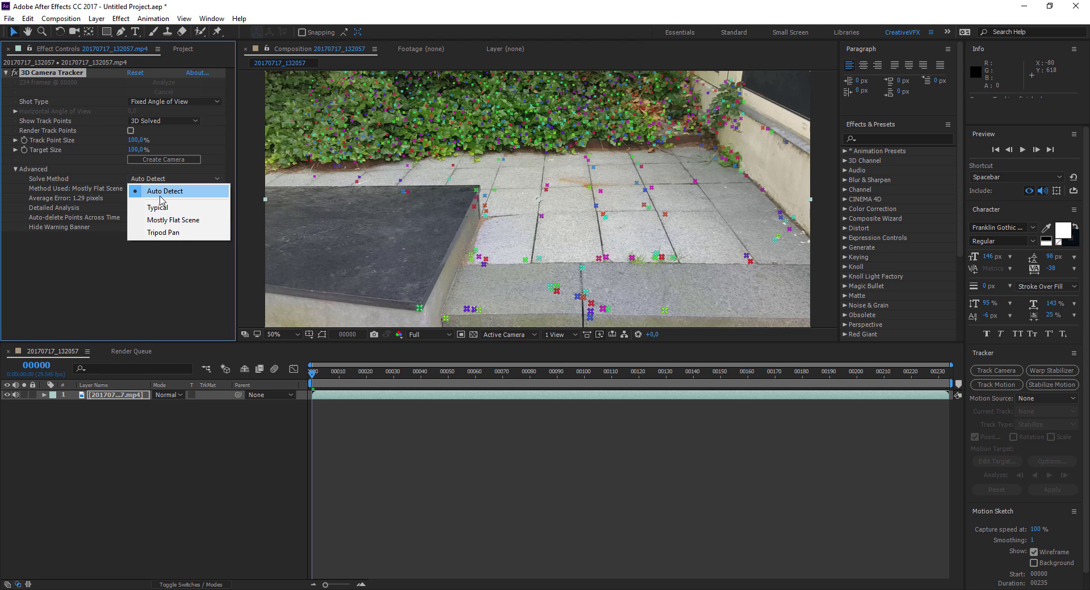
left_click(145, 291)
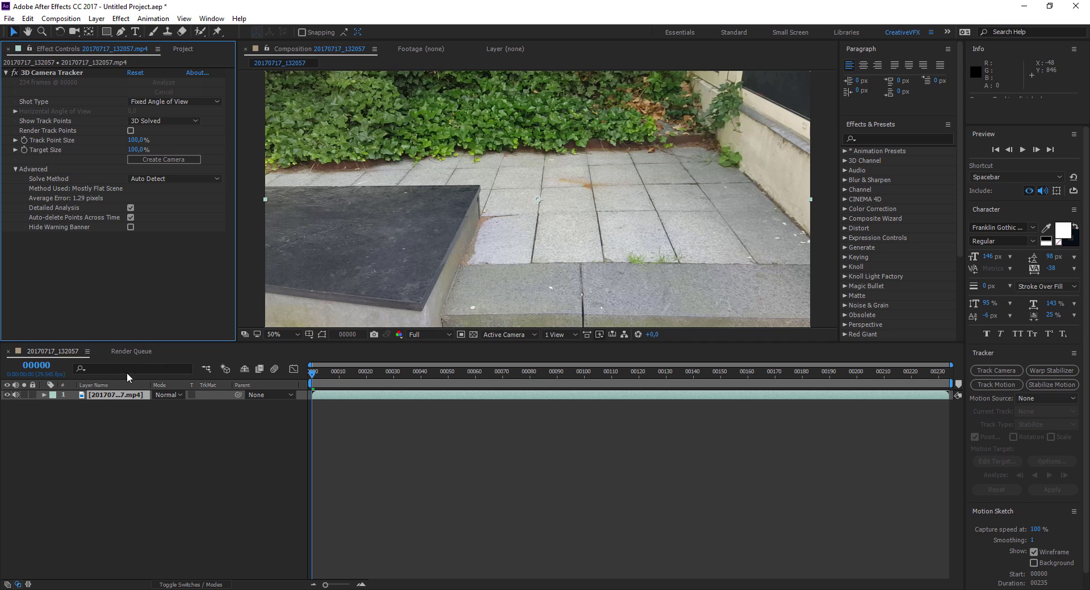
- Set the camera tracker's Track Point Size to 286% and preview the track points over the footage, returning to frame 0
left_click(115, 395)
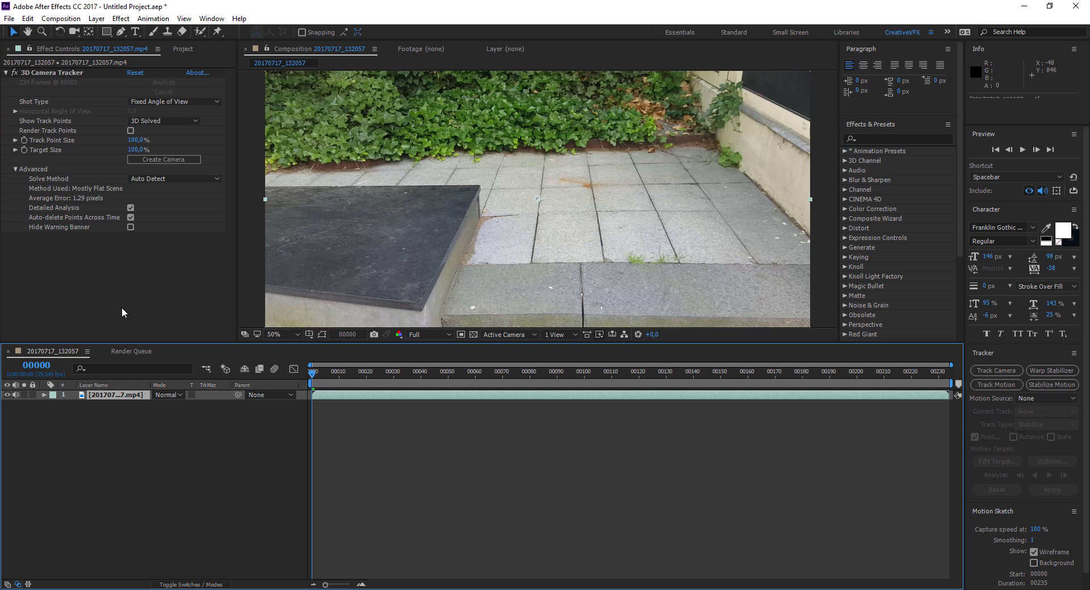
left_click(59, 73)
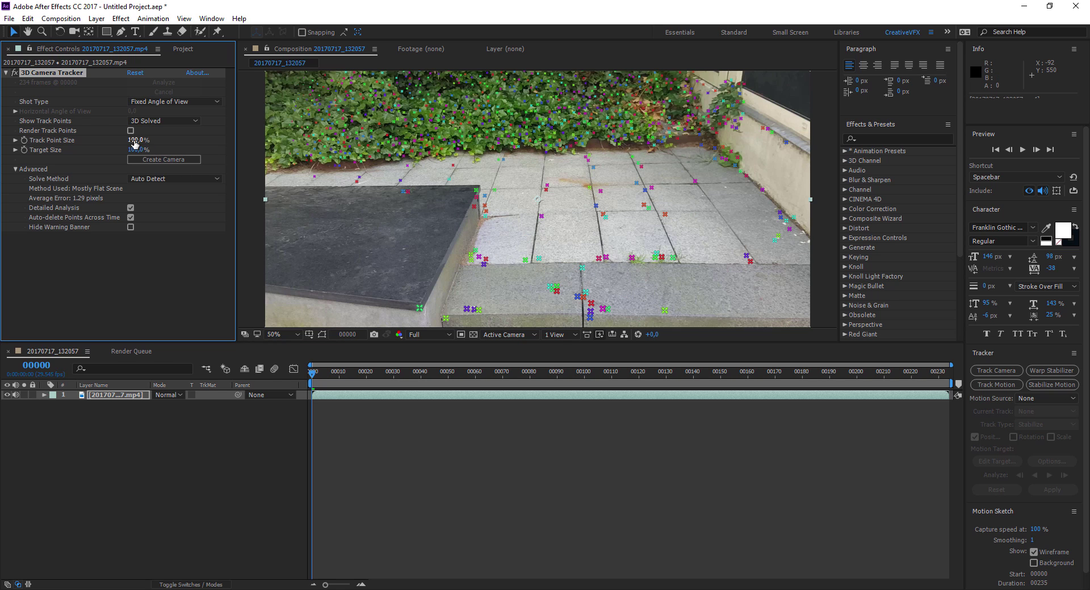
left_click_drag(135, 144, 227, 145)
left_click(311, 372)
key("space")
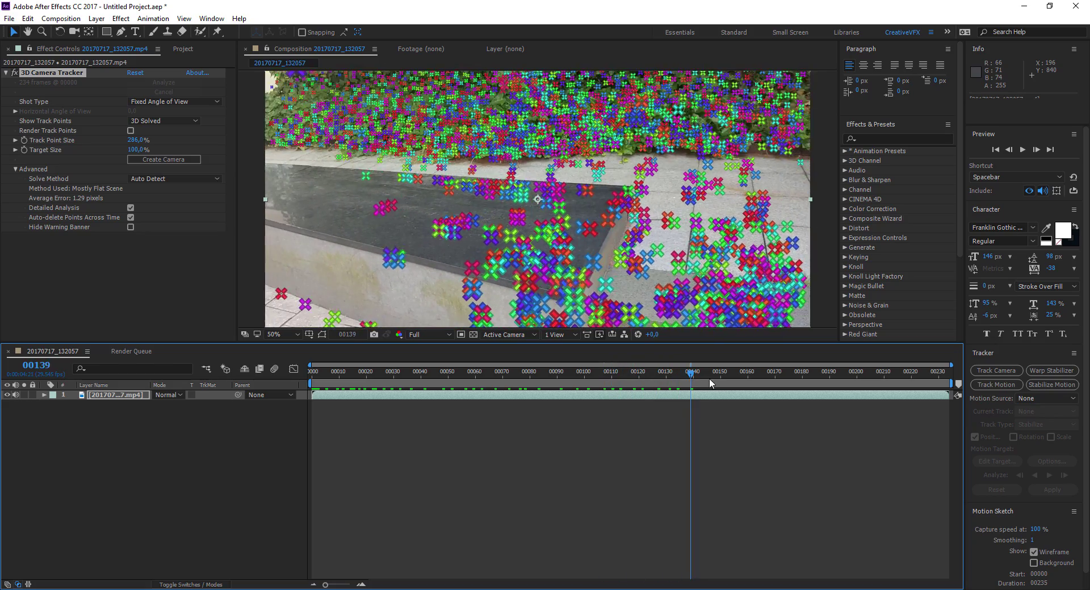
left_click_drag(743, 378, 299, 379)
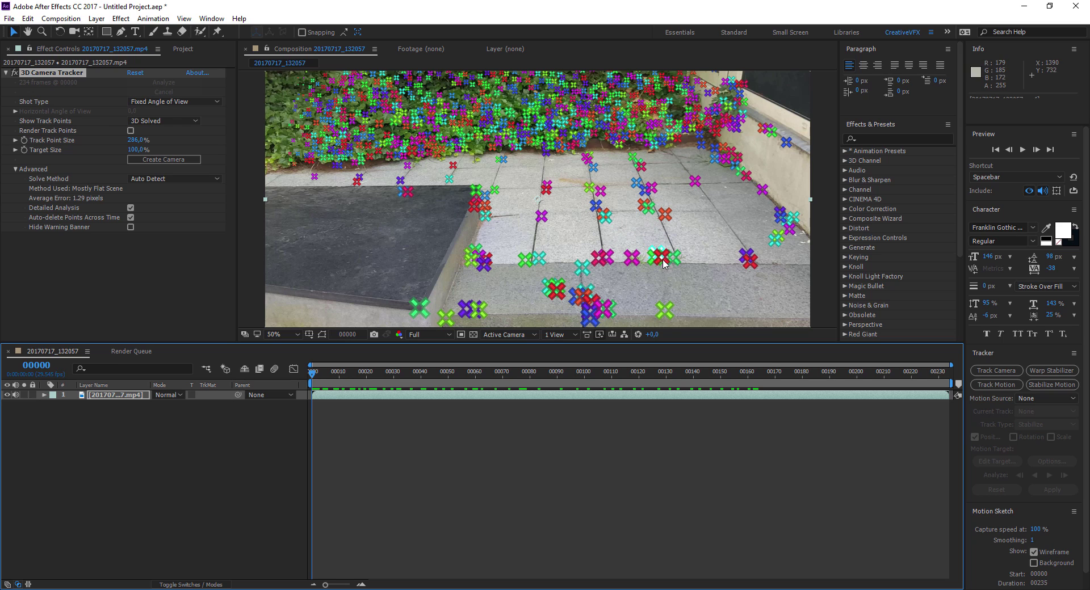
- Set the tracker's Target Size to 399% and test selections of track points on the paving against the footage
left_click(679, 242)
mouse_move(602, 257)
left_mouse_down()
mouse_move(607, 297)
mouse_move(656, 311)
mouse_move(714, 302)
mouse_move(698, 263)
mouse_move(612, 258)
left_mouse_up()
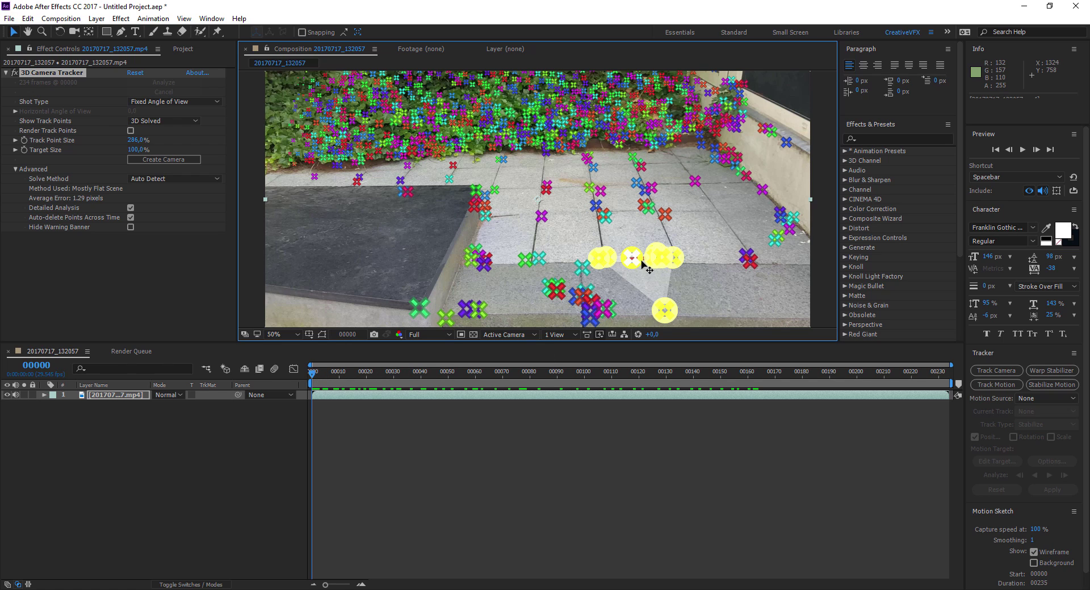
left_click_drag(136, 150, 306, 150)
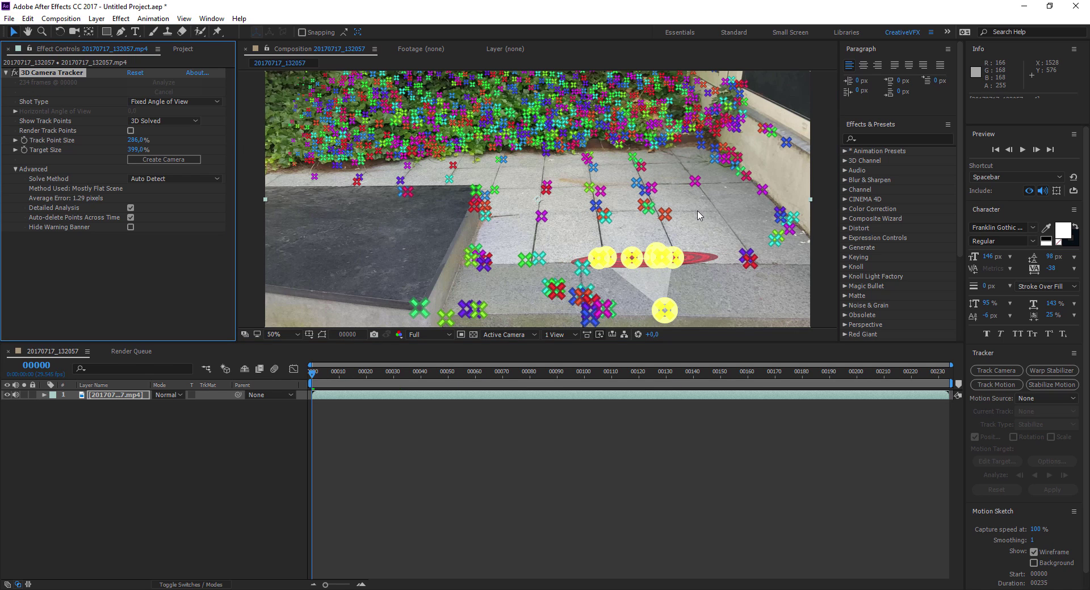
left_click(669, 194)
mouse_move(582, 210)
left_mouse_down()
mouse_move(670, 193)
mouse_move(675, 221)
left_mouse_up()
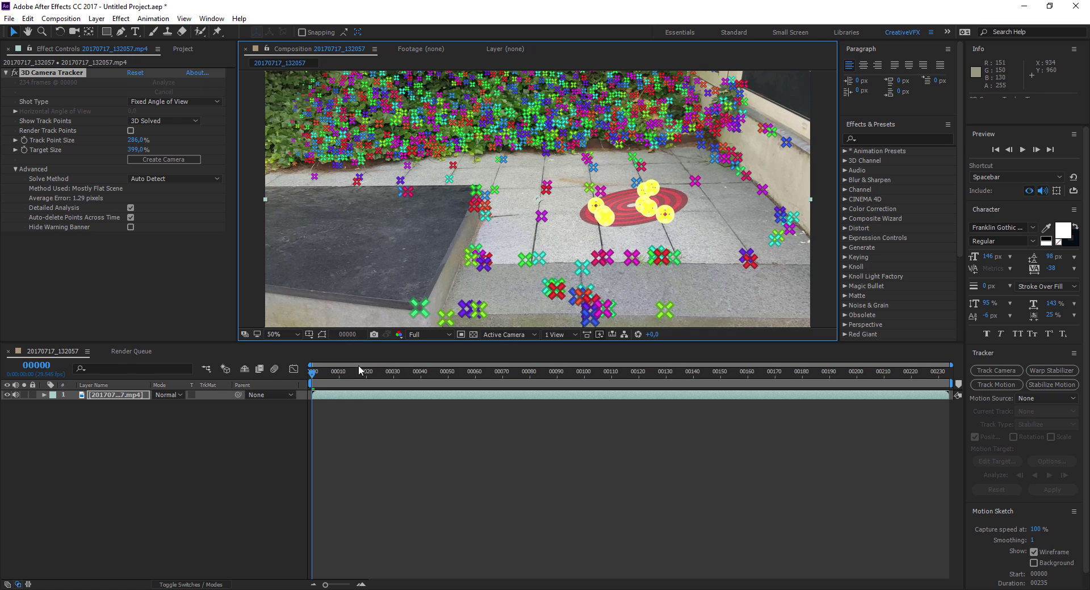
key("space")
key("space")
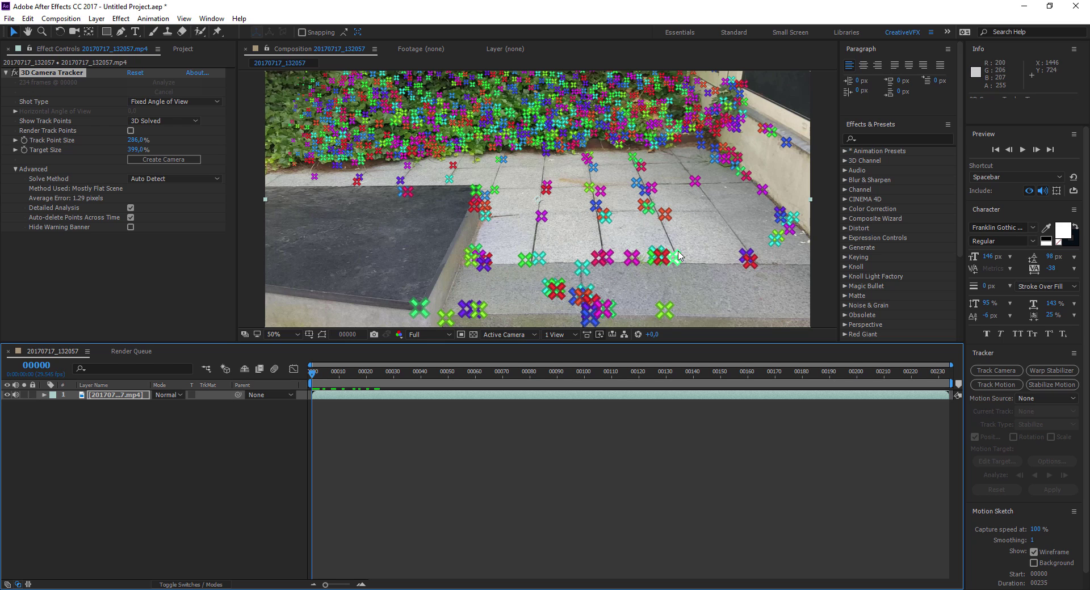
- Select three track points on the paving that lay the target flat on the ground and set them as ground plane and origin
mouse_move(683, 249)
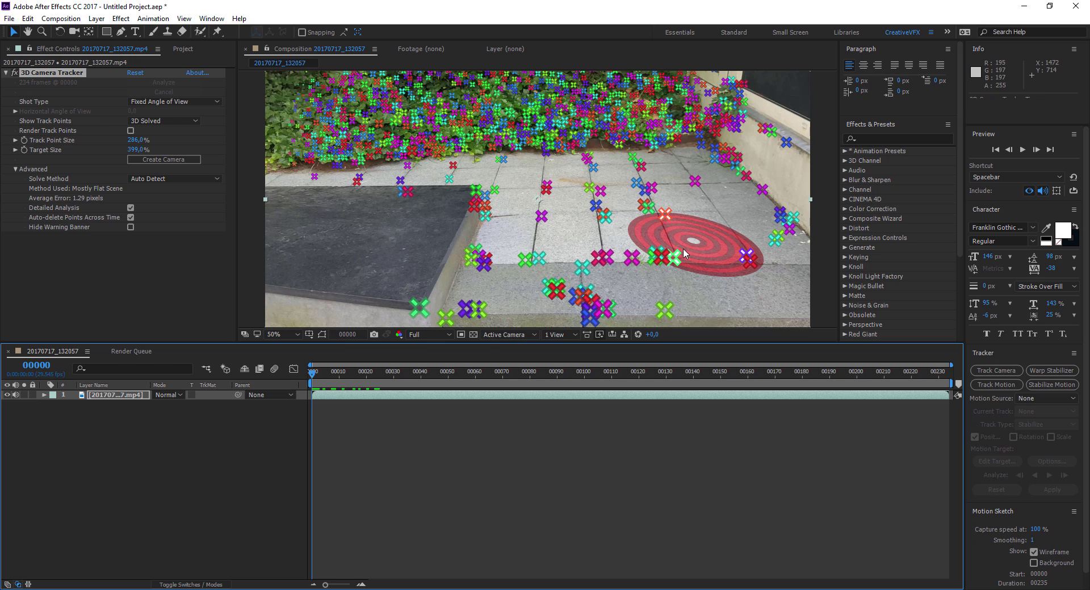
left_click(683, 248)
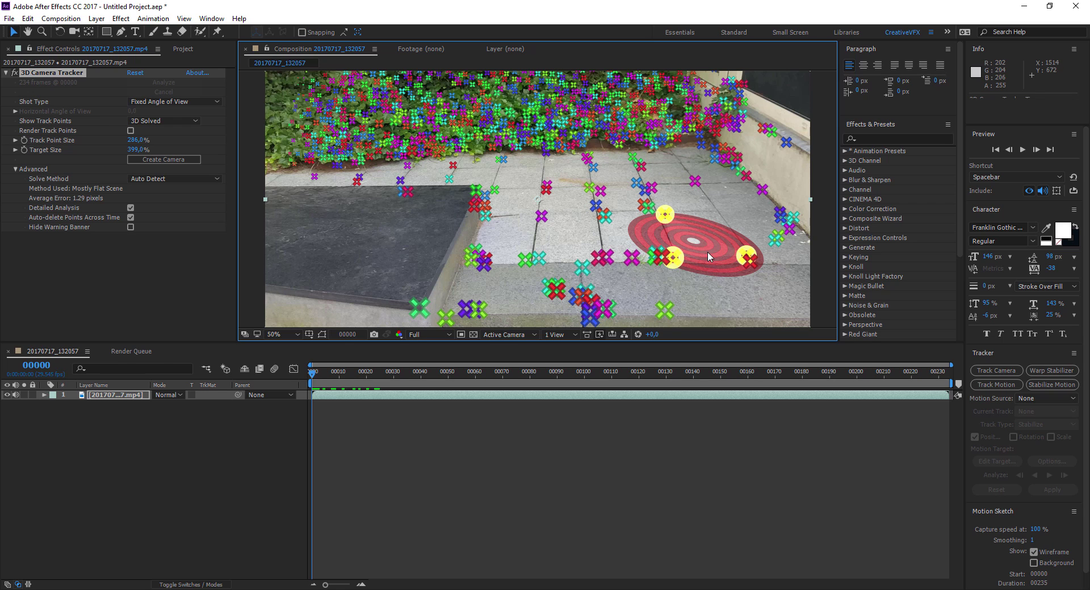
right_click(691, 243)
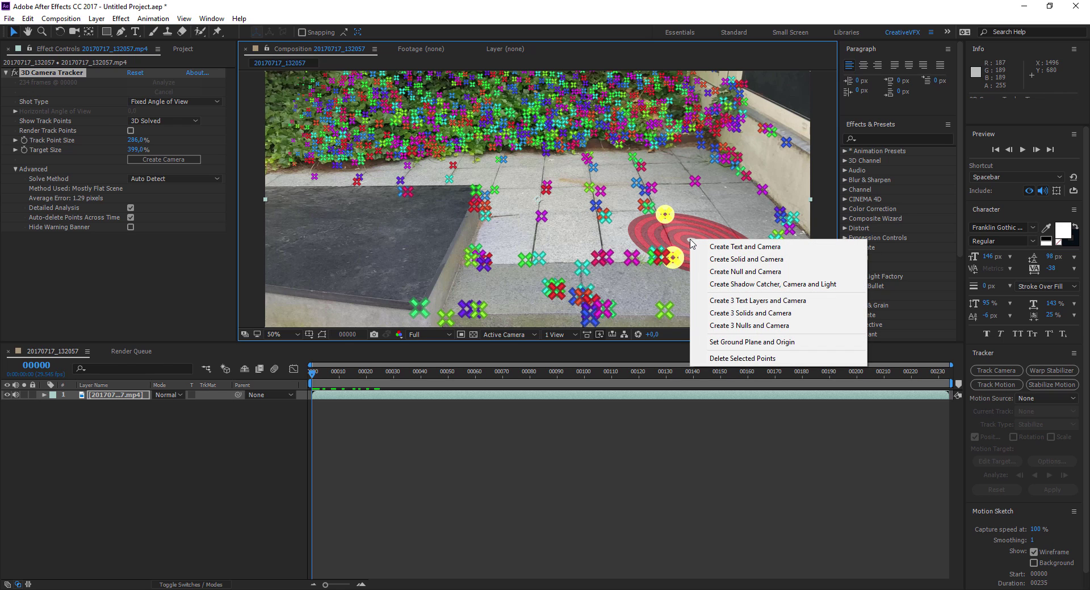
left_click(765, 343)
- Create a solid and camera from the three selected track points and preview the solid over the footage
right_click(694, 244)
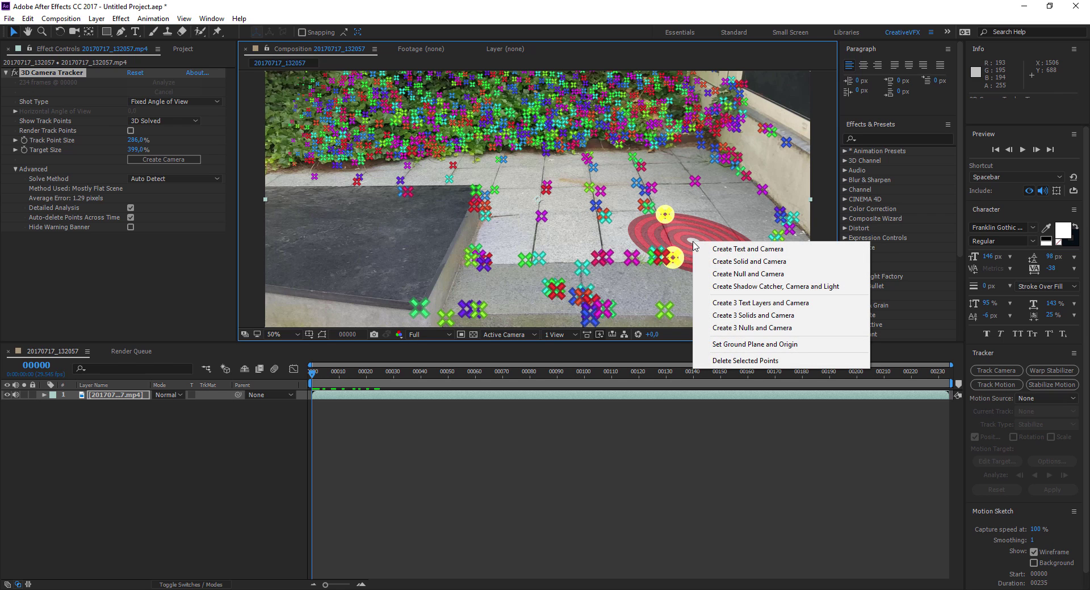
left_click(740, 262)
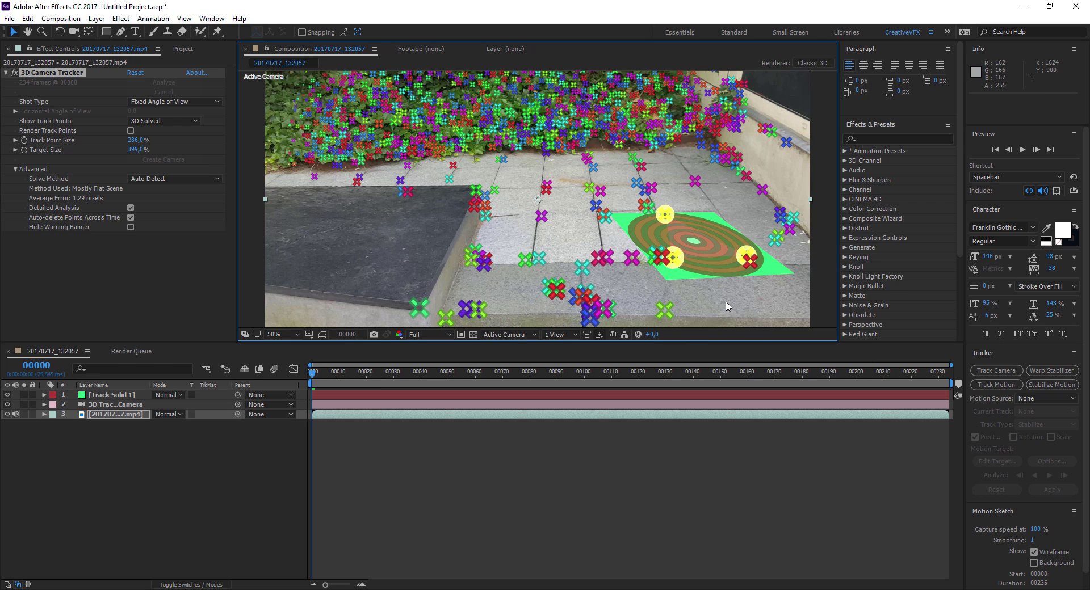
left_click(105, 396)
left_click(111, 415)
left_click(115, 404)
mouse_move(316, 375)
left_mouse_down()
mouse_move(707, 384)
mouse_move(309, 391)
left_mouse_up()
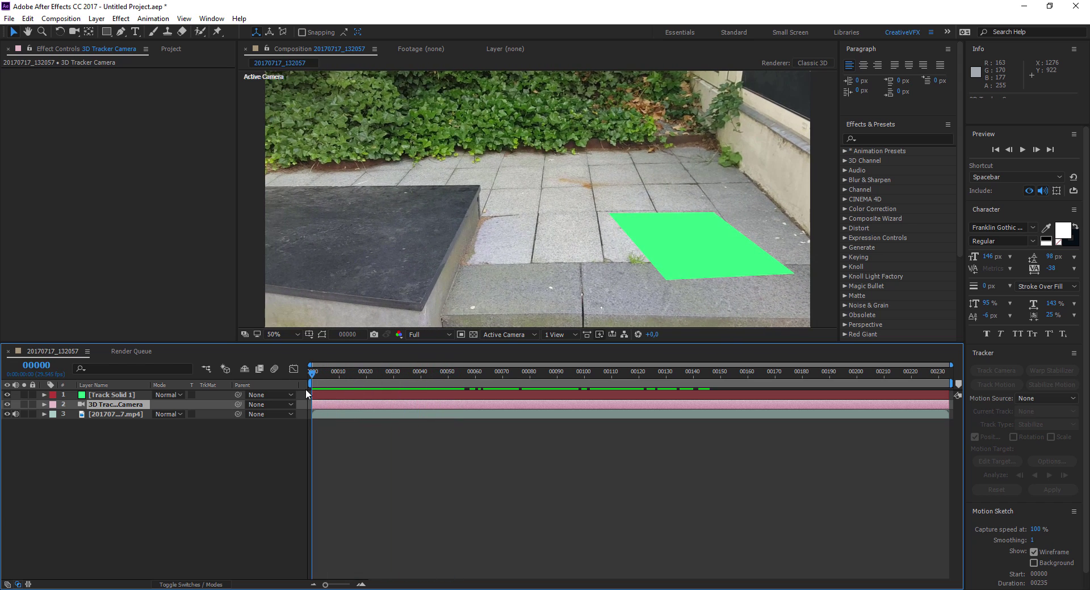
- Try to export the composition with MAXON Cinema 4D Exporter
left_click(110, 395)
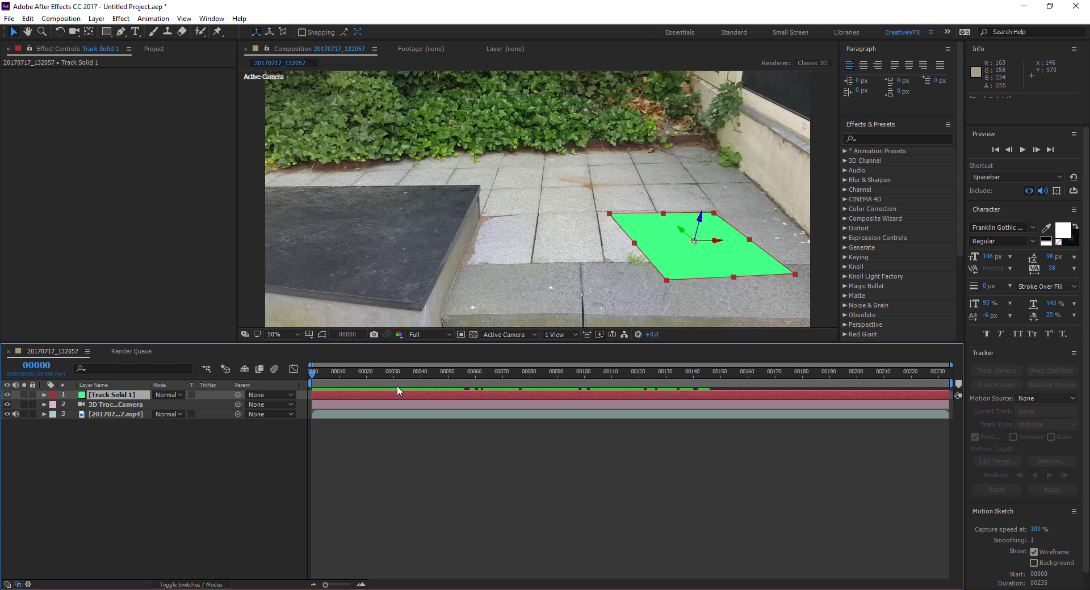
left_click(9, 19)
mouse_move(147, 214)
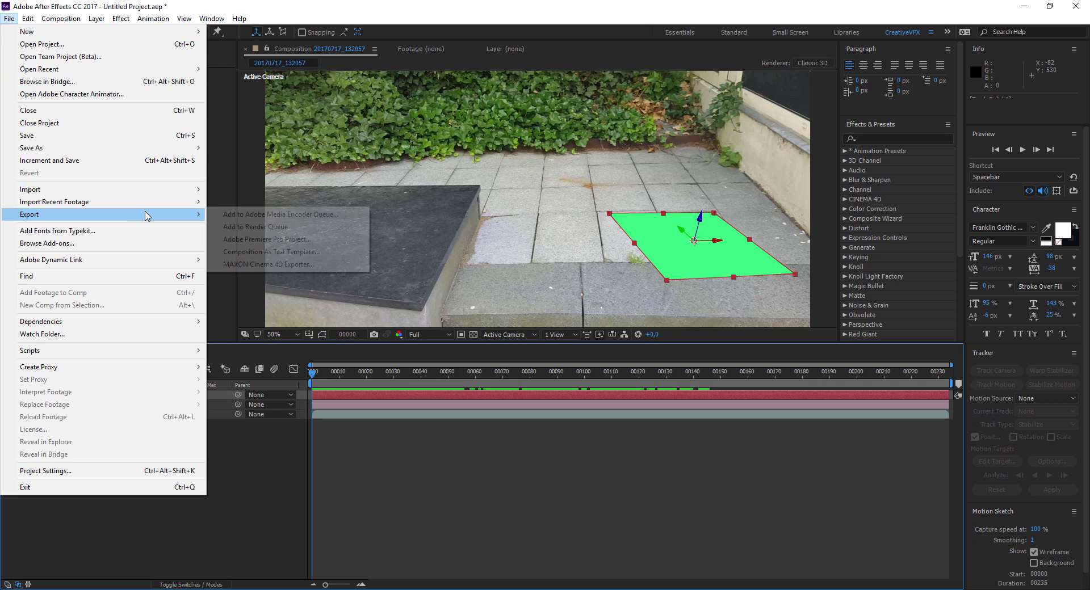
left_click(262, 268)
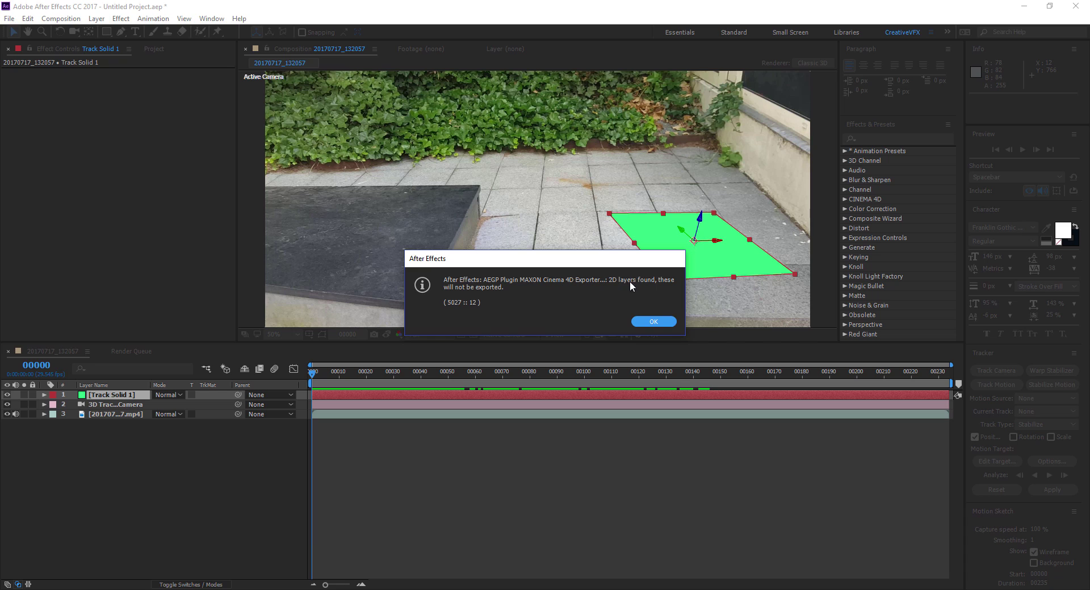
left_click(653, 321)
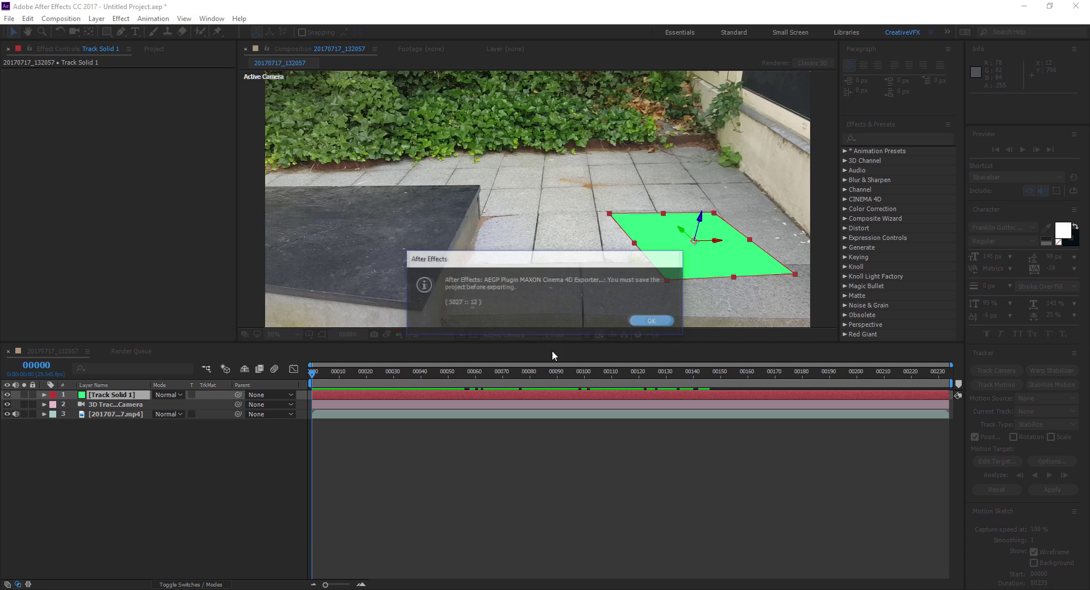
left_click(653, 322)
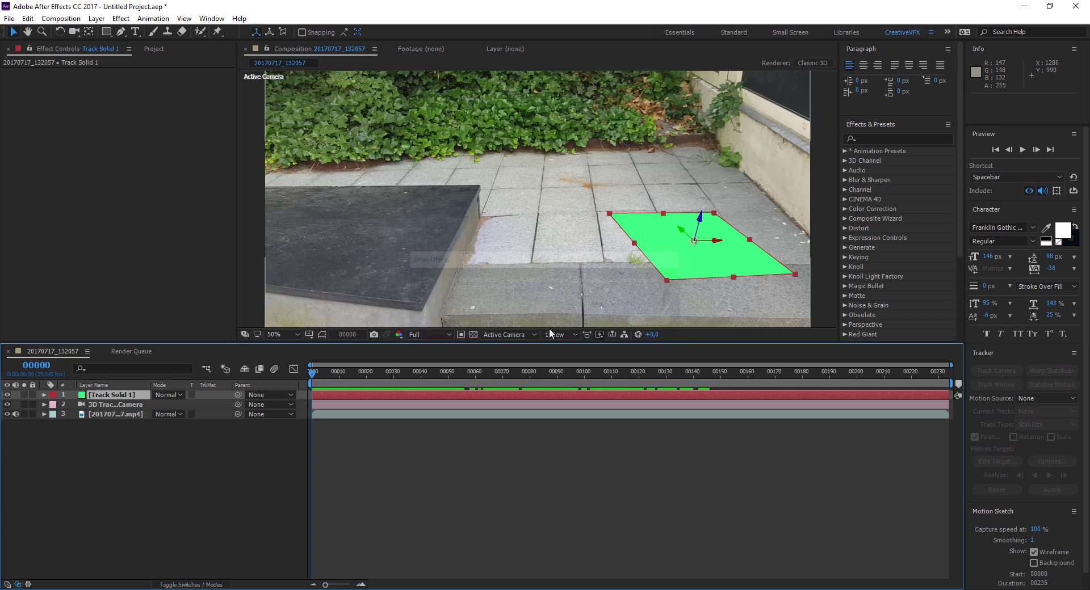
- Save the project as 3d_Camera_Tracker_Tut.aep in the Blockbuster Trailer folder, replacing the existing file
left_click(14, 20)
left_click(57, 137)
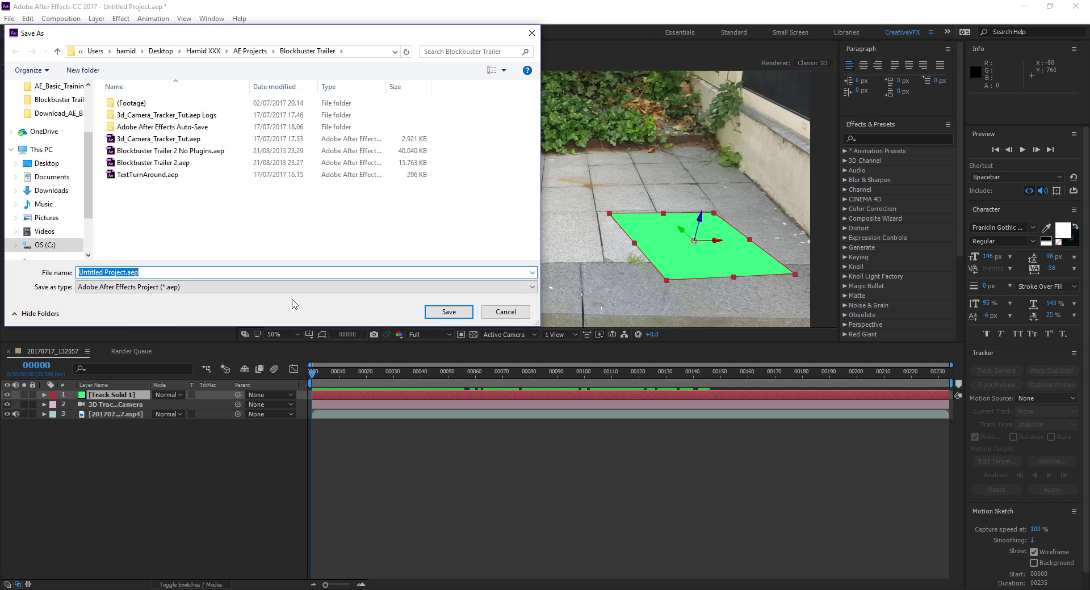
left_click(139, 175)
left_click(173, 142)
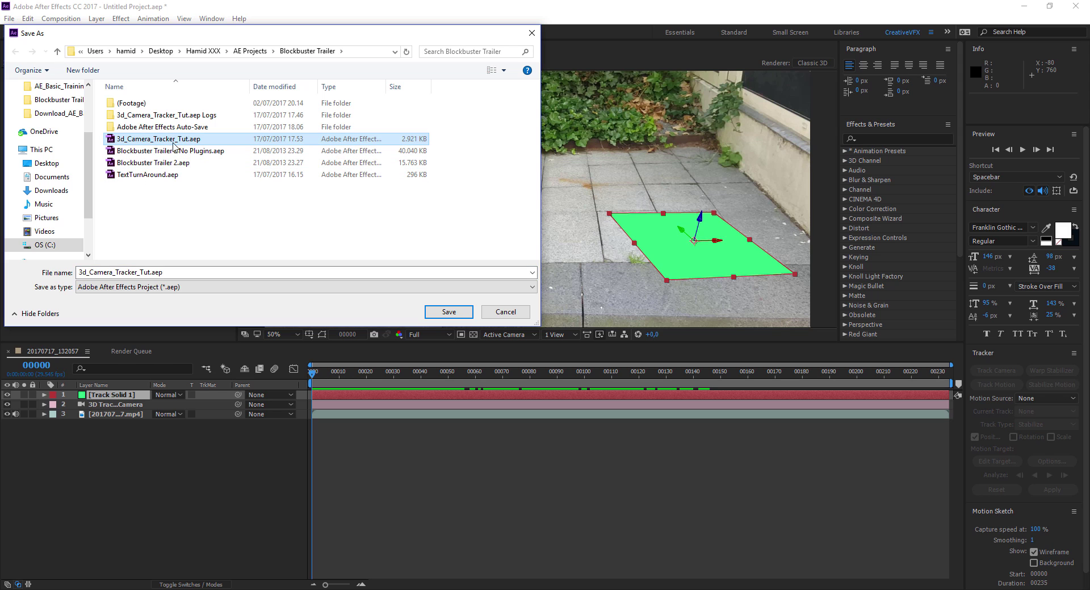
left_click(448, 311)
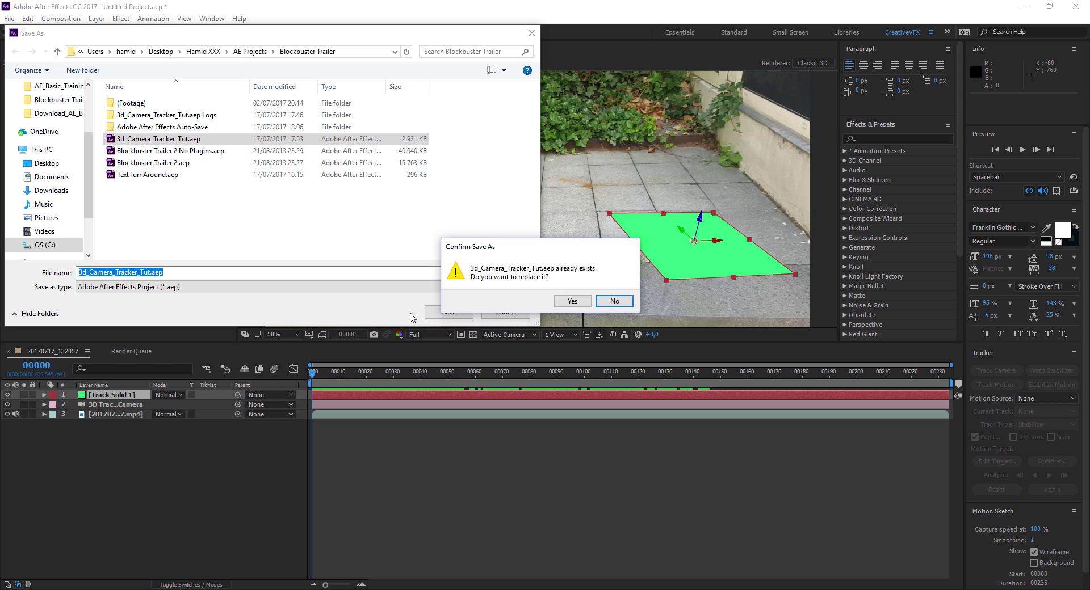
left_click(570, 299)
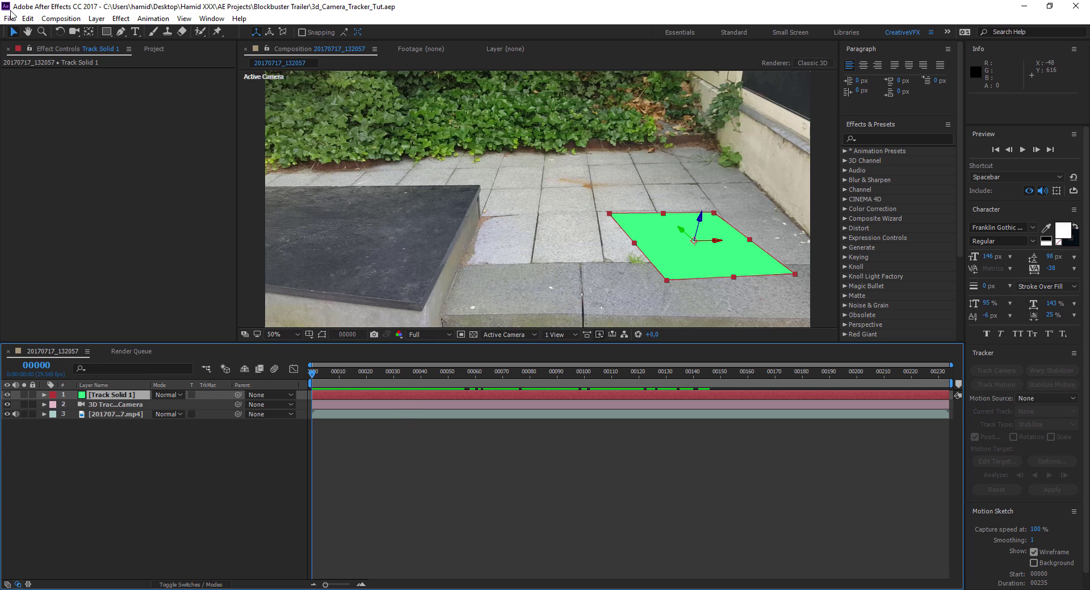
- Export the composition with MAXON Cinema 4D Exporter to the Desktop as 3dCamera.c4d, overwriting the existing file
left_click(10, 19)
mouse_move(97, 215)
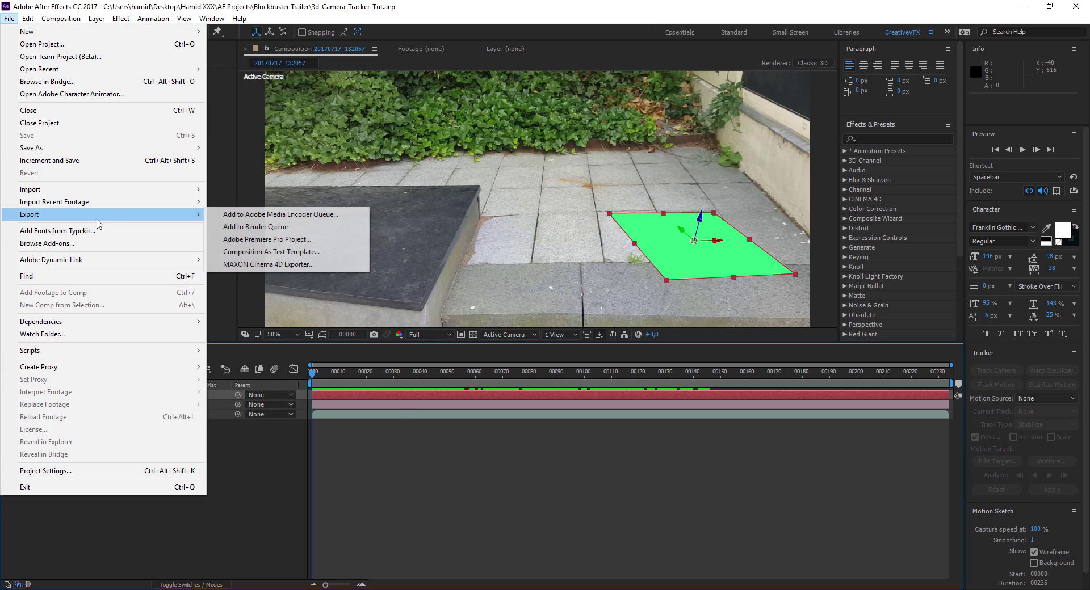
left_click(309, 265)
left_click(659, 322)
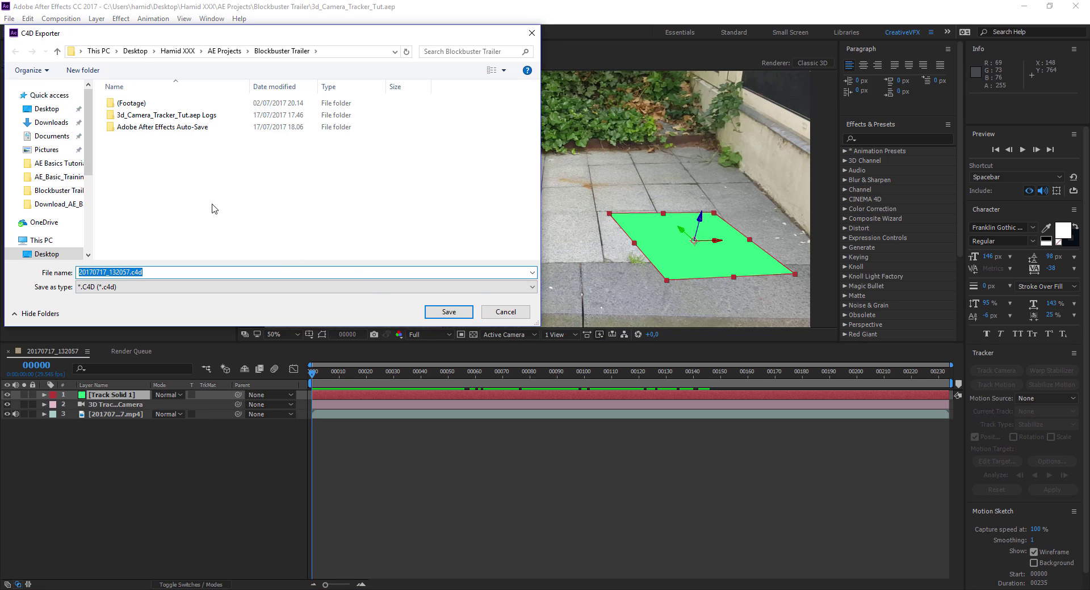
left_click(48, 109)
left_click(196, 195)
left_click(449, 313)
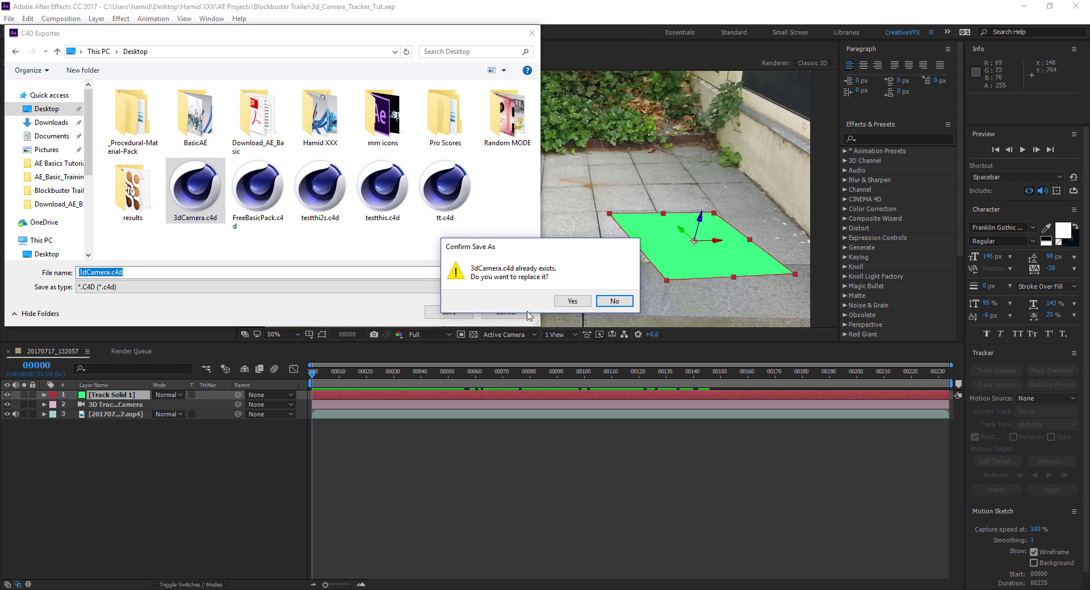
left_click(570, 304)
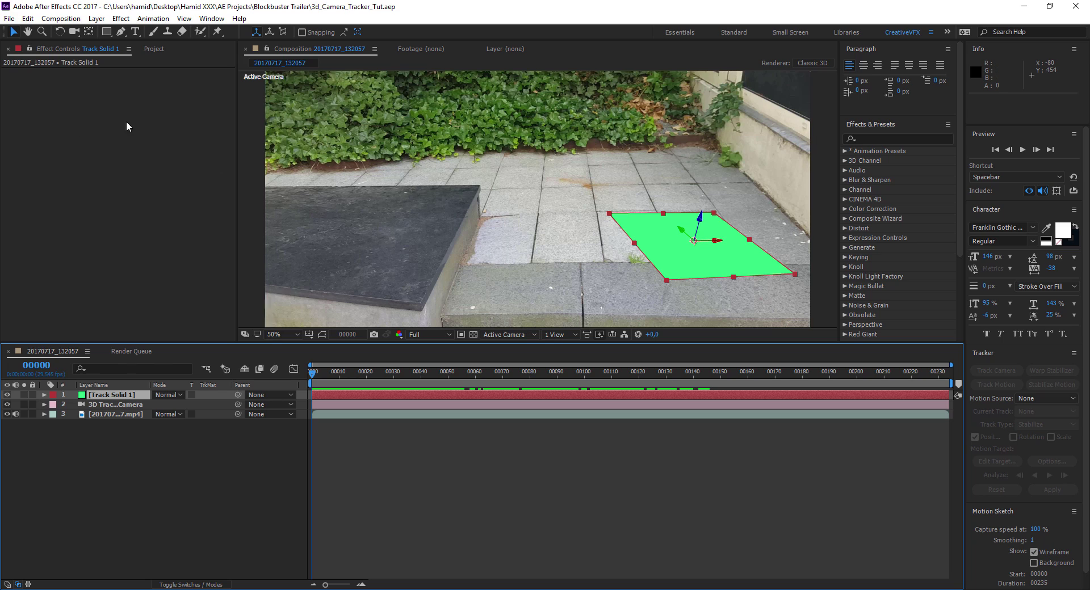
- Import 3dCamera.c4d from the Desktop and add it to the composition as the uppermost layer
left_click(154, 49)
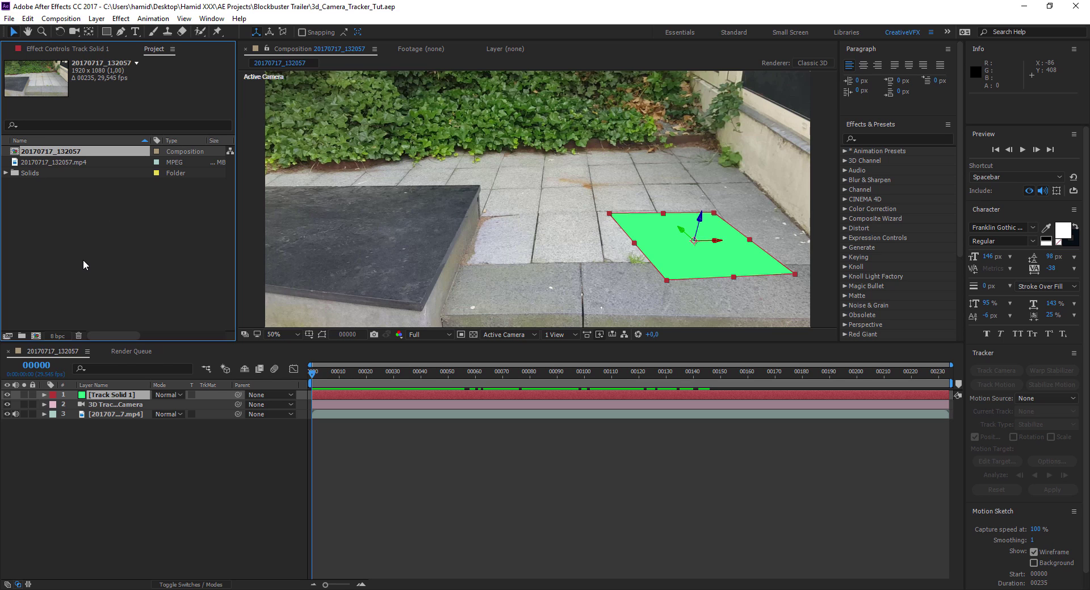
double_click(84, 222)
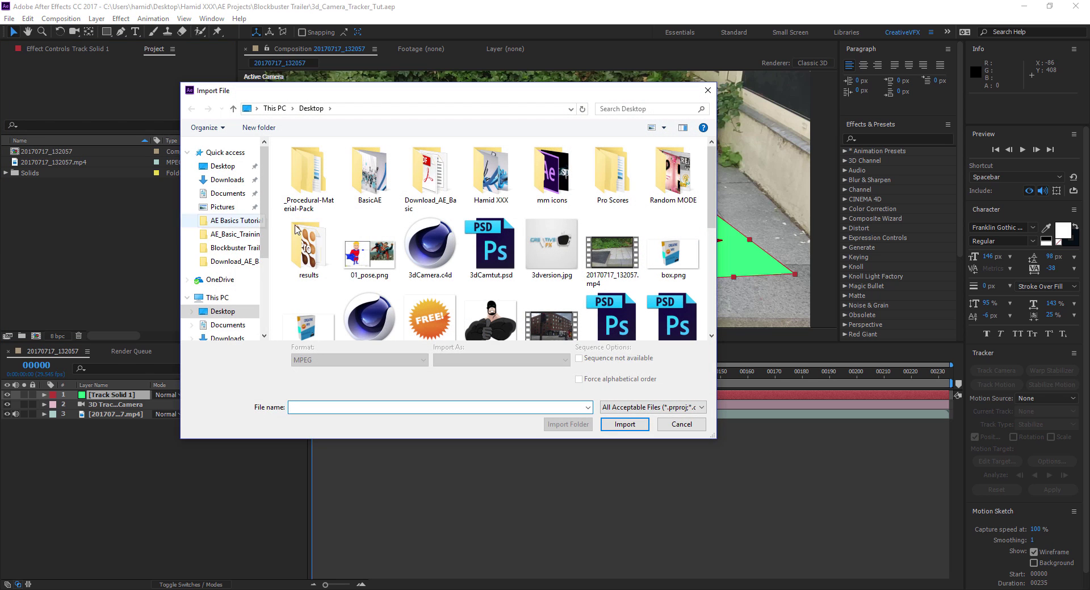
left_click(428, 249)
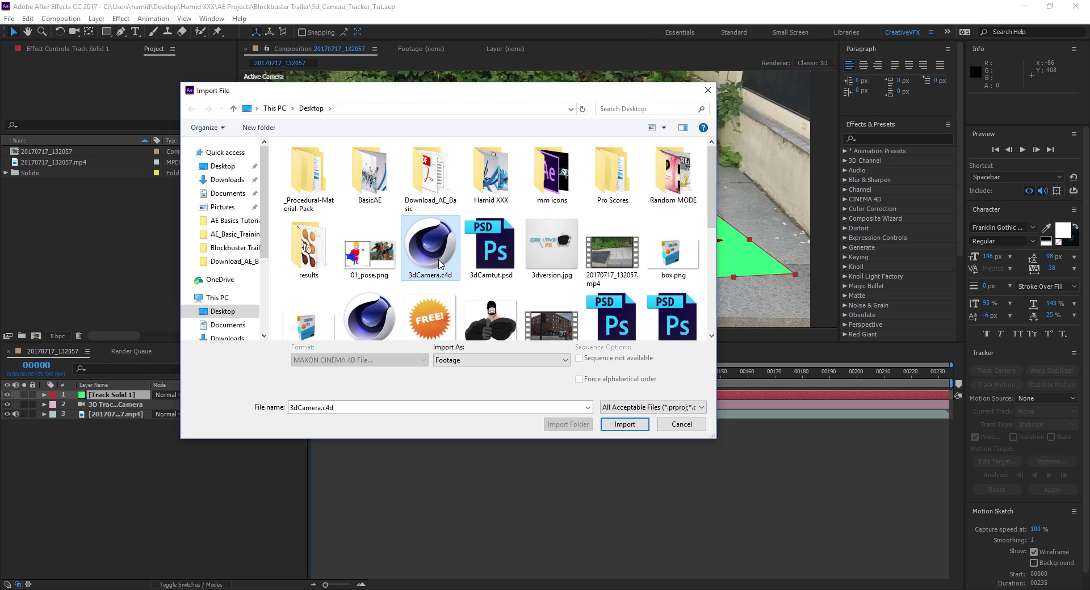
left_click(625, 424)
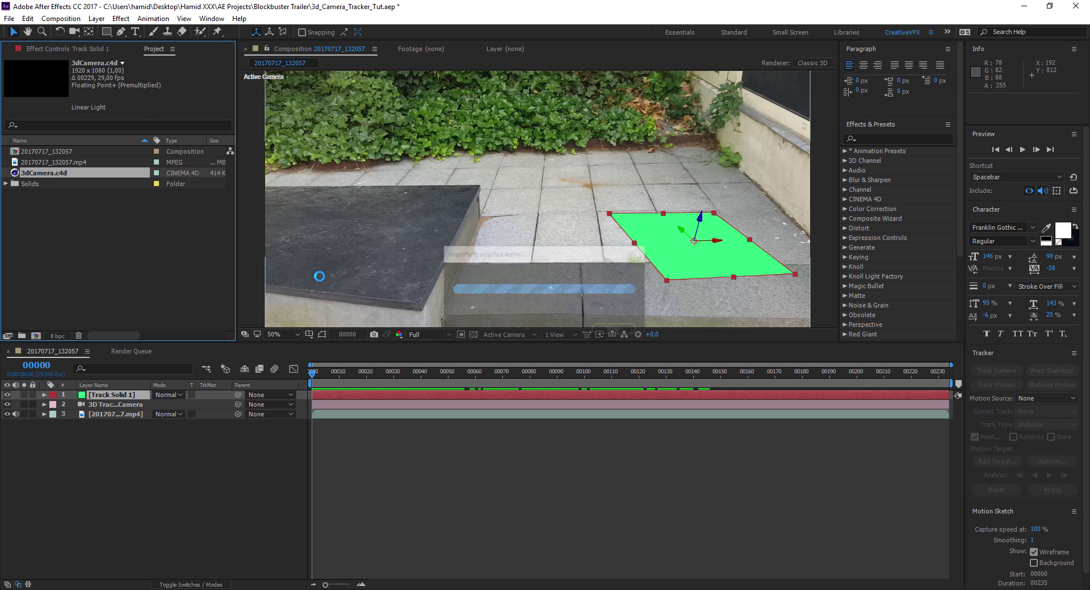
left_click_drag(43, 173, 112, 391)
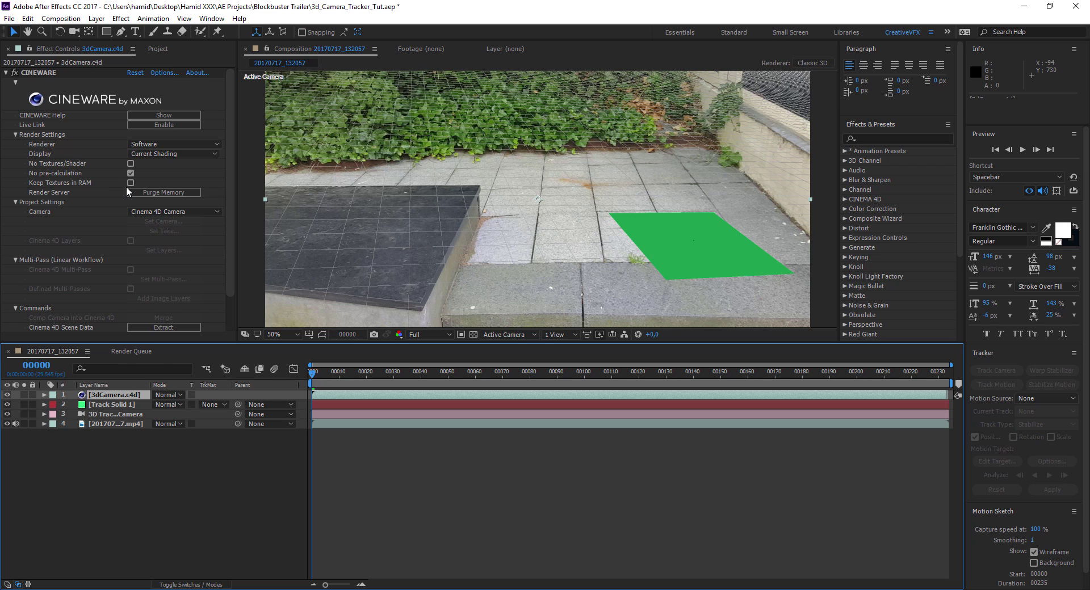
- Set the CINEWARE renderer of the 3dCamera.c4d layer to Standard (Final) and check the first frames
left_click(227, 144)
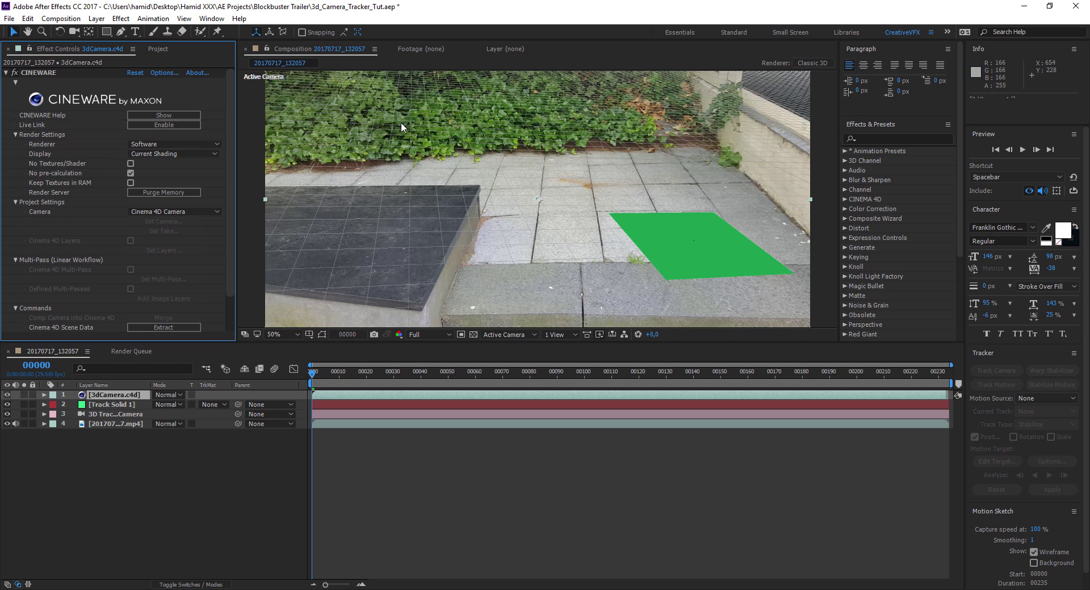
left_click(146, 145)
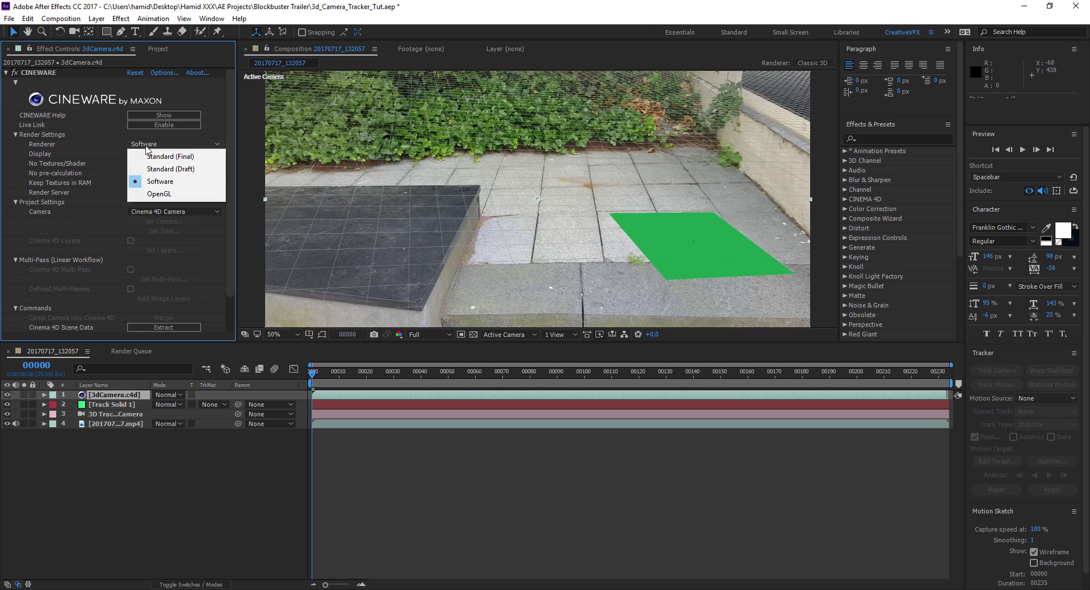
left_click(165, 157)
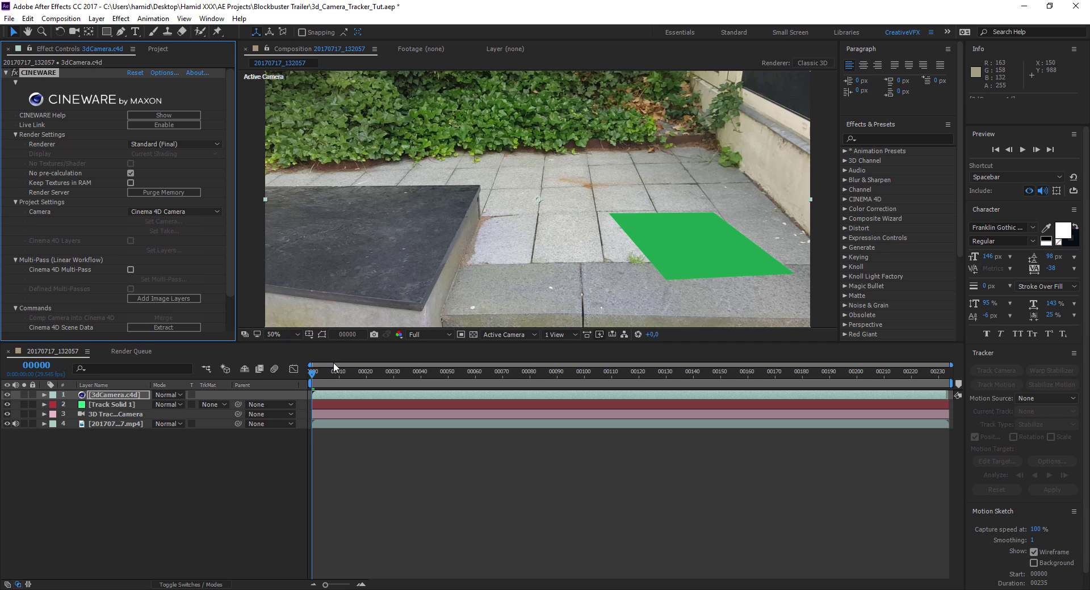
left_click(183, 142)
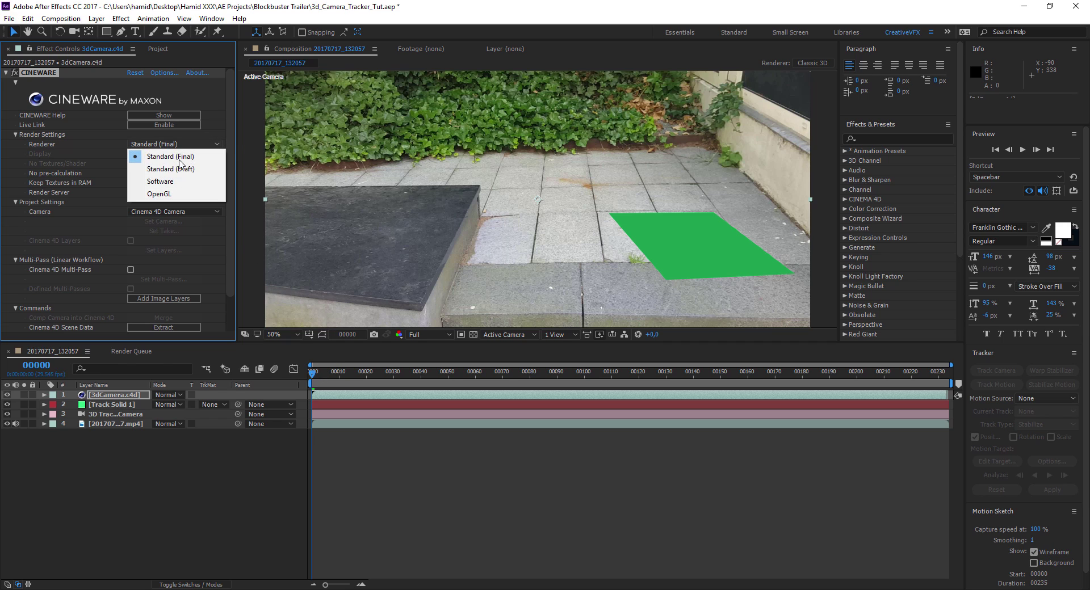
left_click(183, 138)
mouse_move(315, 374)
left_mouse_down()
mouse_move(470, 375)
mouse_move(392, 391)
mouse_move(475, 375)
mouse_move(313, 376)
left_mouse_up()
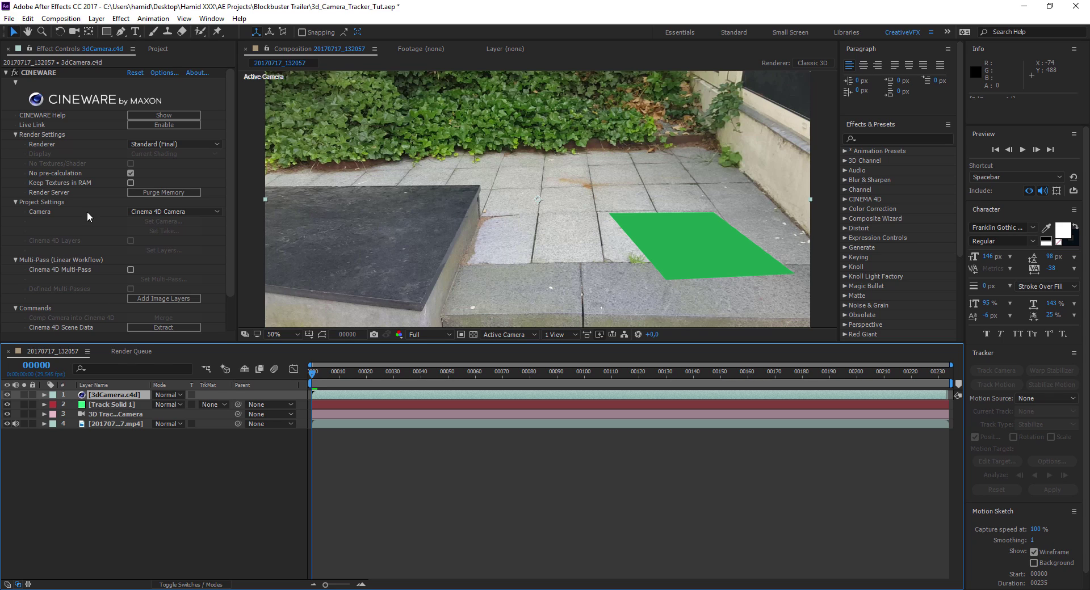
- Open the 3dCamera.c4d layer's source file in Cinema 4D, play the tracked camera move and return to the first frame
left_click(27, 18)
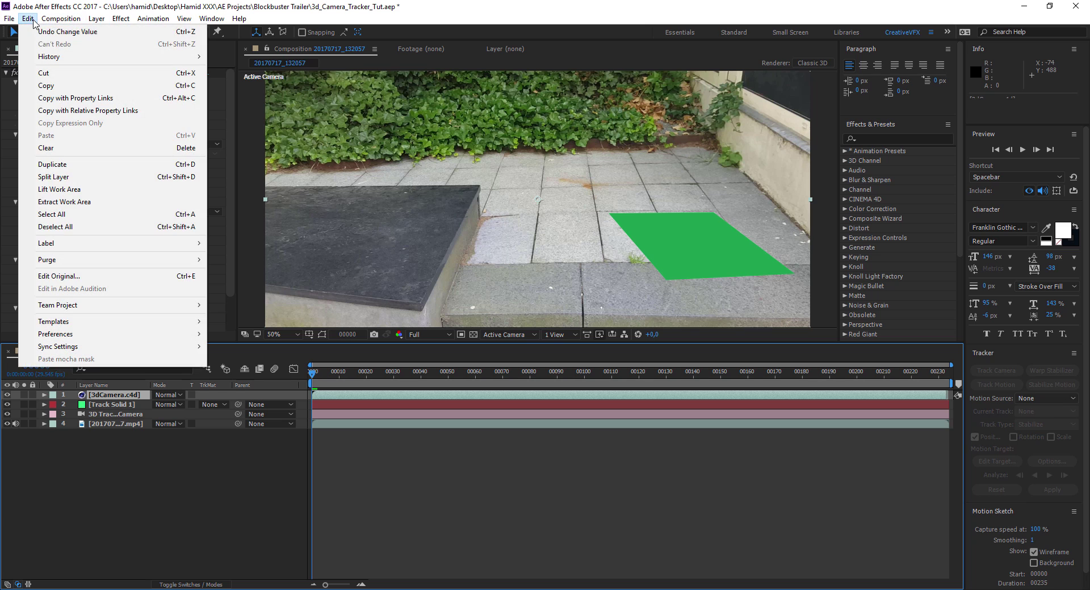
left_click(80, 277)
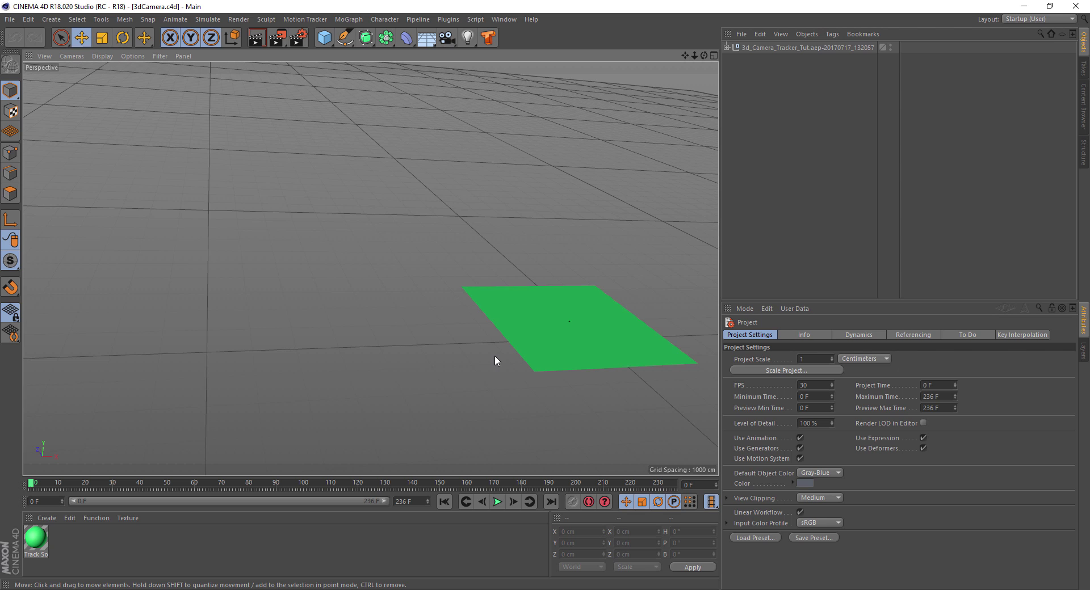
left_click(498, 502)
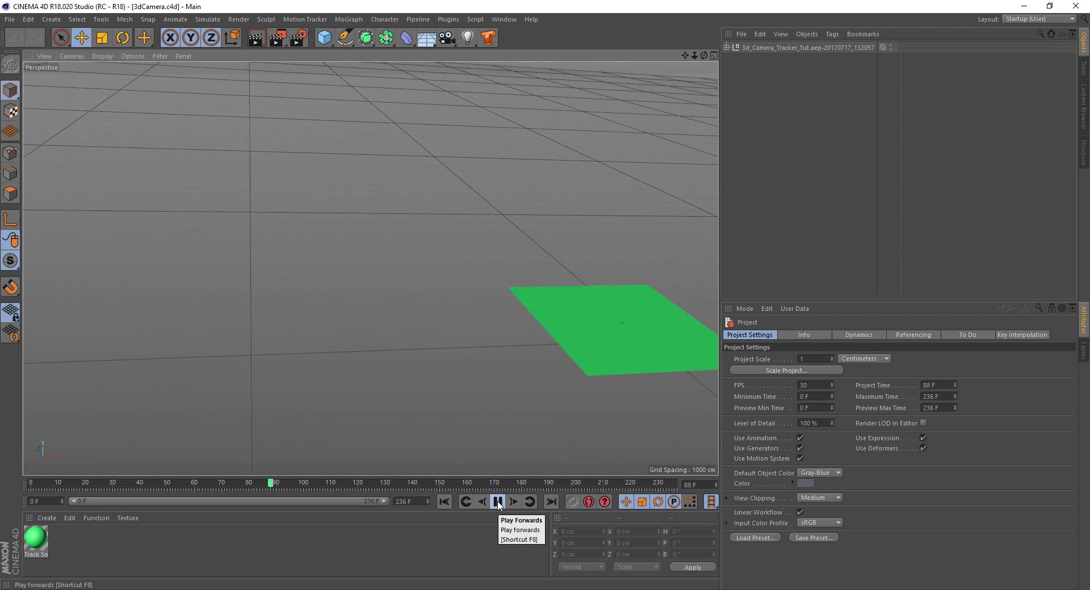
left_click(498, 503)
left_click(442, 501)
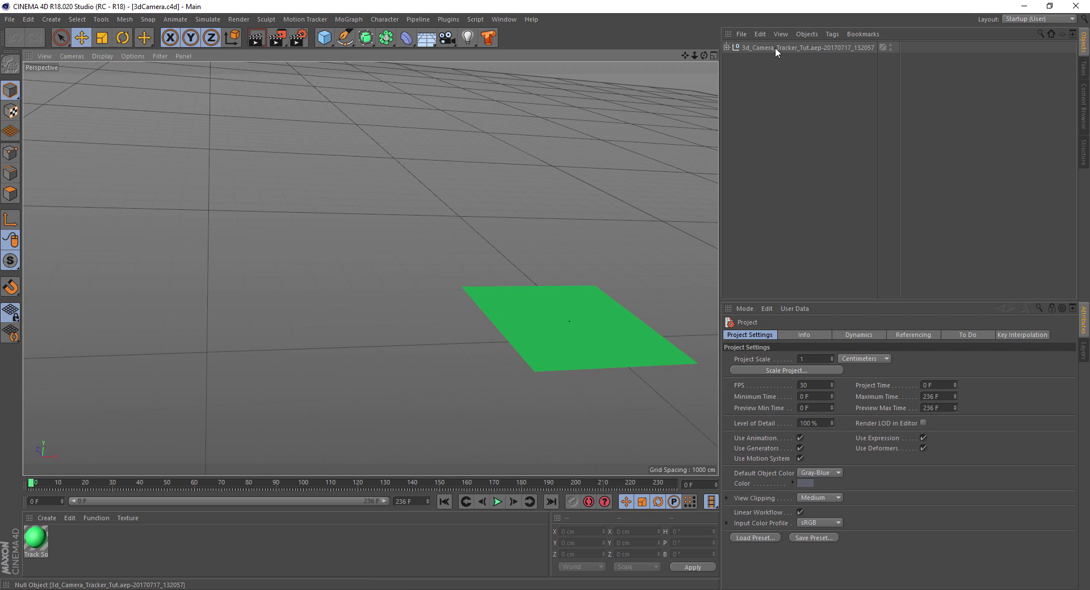
- Expand the exported tracker null to inspect its camera and track solid, and add a Background object to the scene
left_click(727, 47)
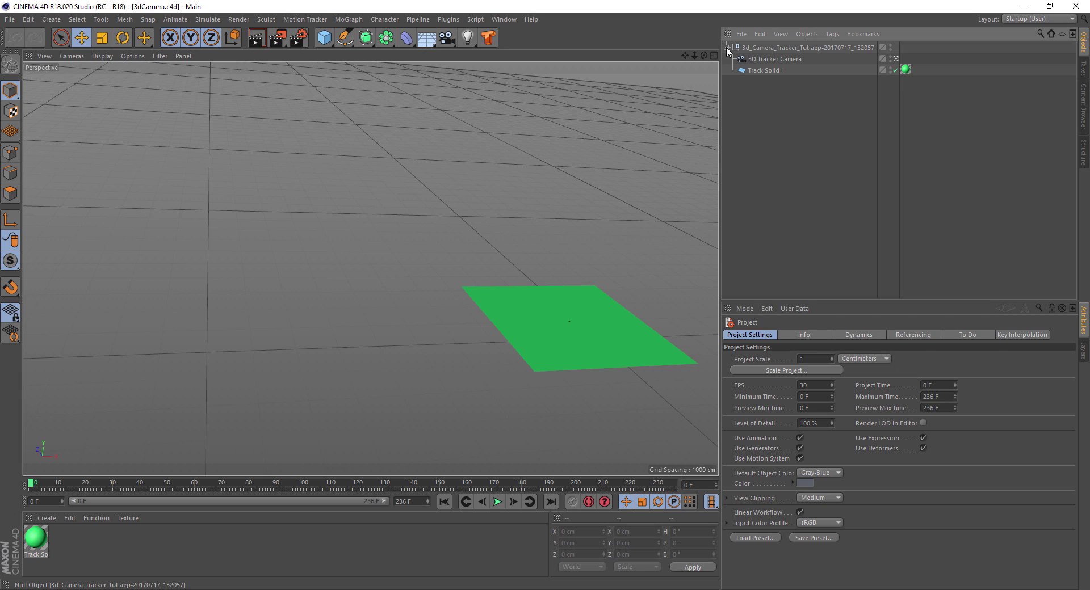
left_click(763, 59)
left_click(768, 69)
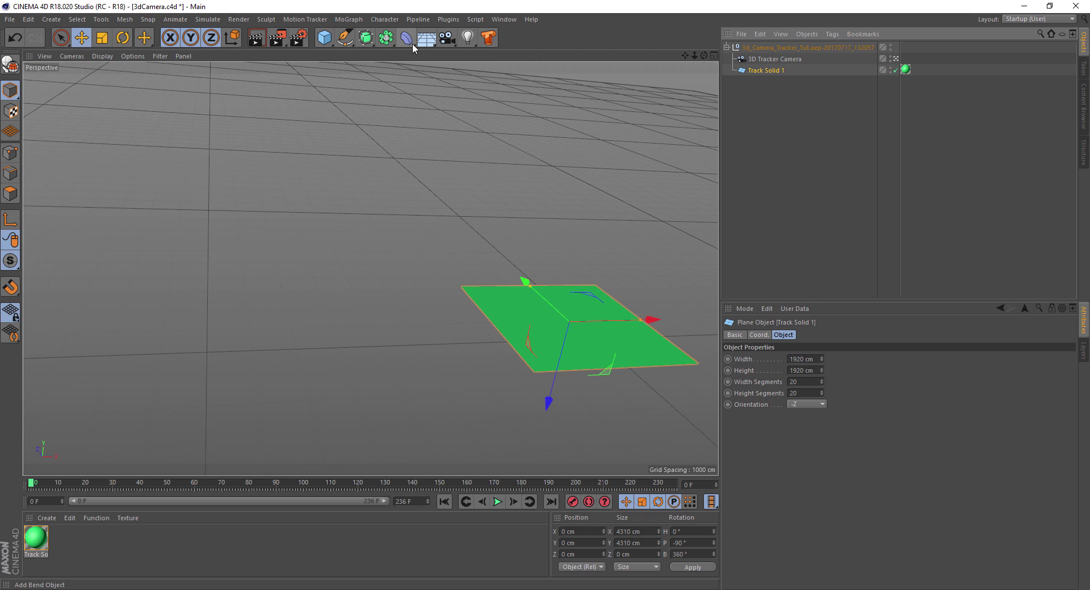
left_click(431, 44)
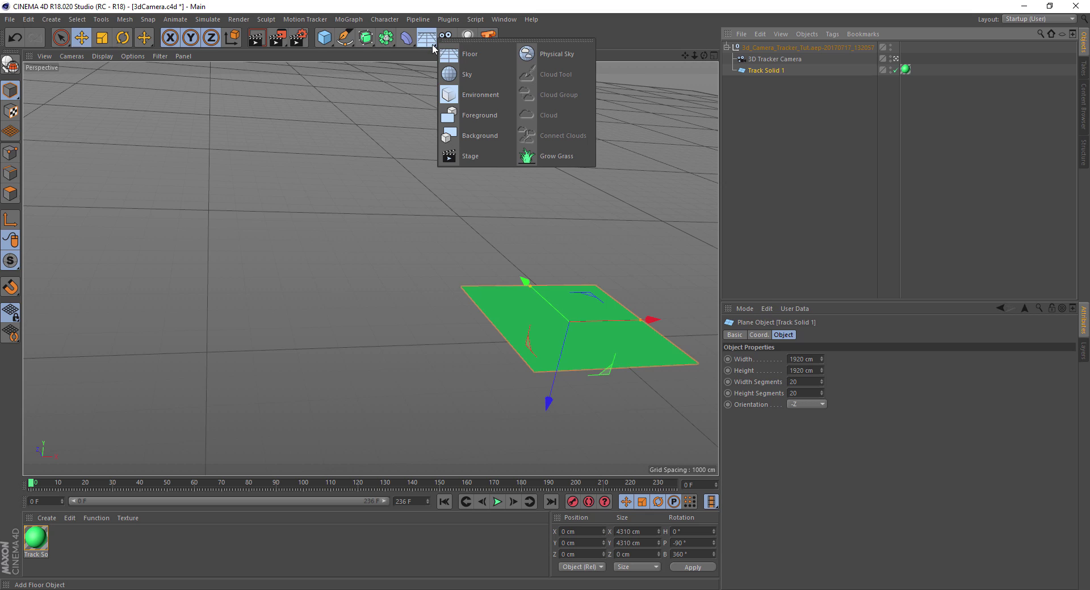
left_click(480, 136)
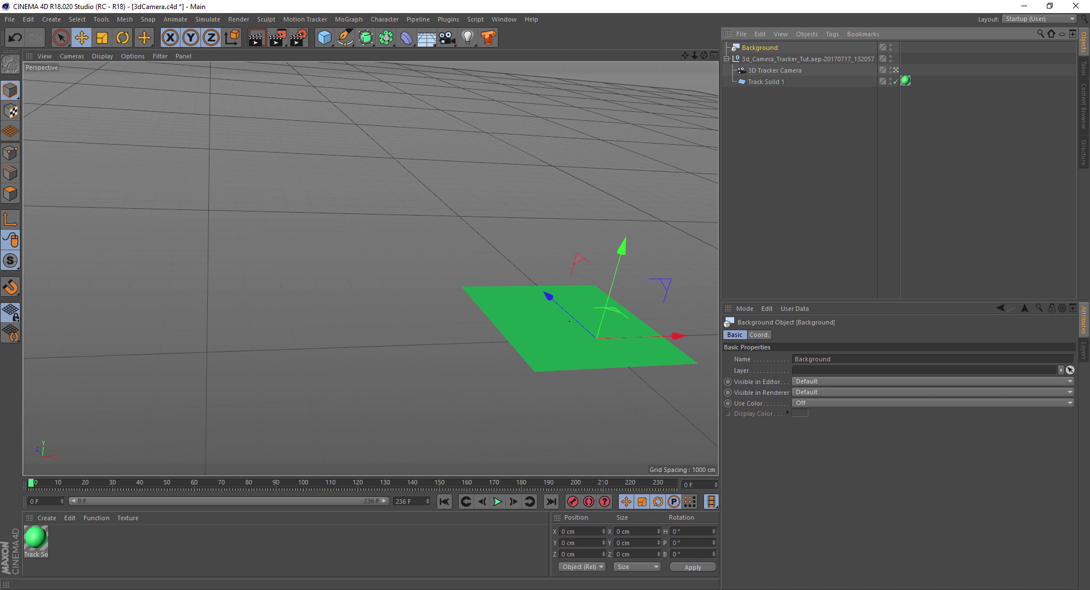
- Switch to After Effects, hide the 3dCamera.c4d and Track Solid 1 layers, and queue frame 00000 for output as a still file
left_click(715, 545)
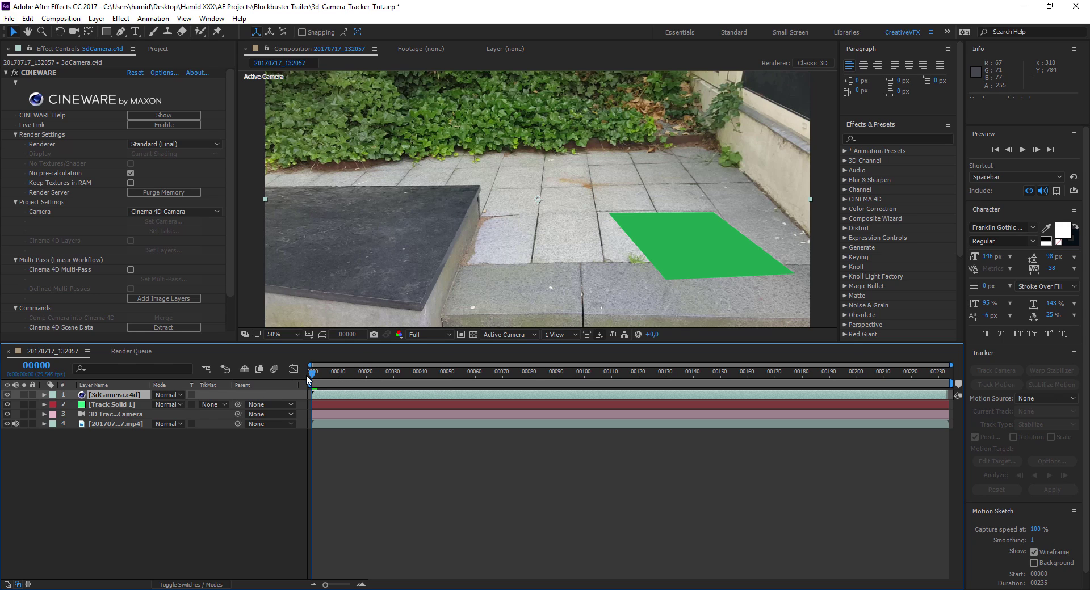
left_click(8, 404)
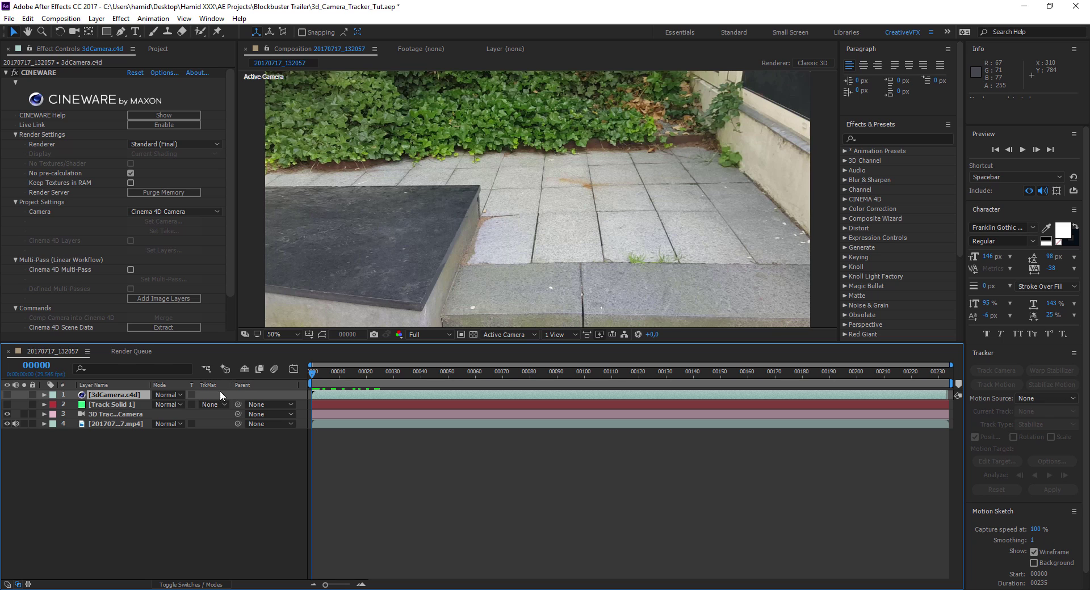
left_click(61, 19)
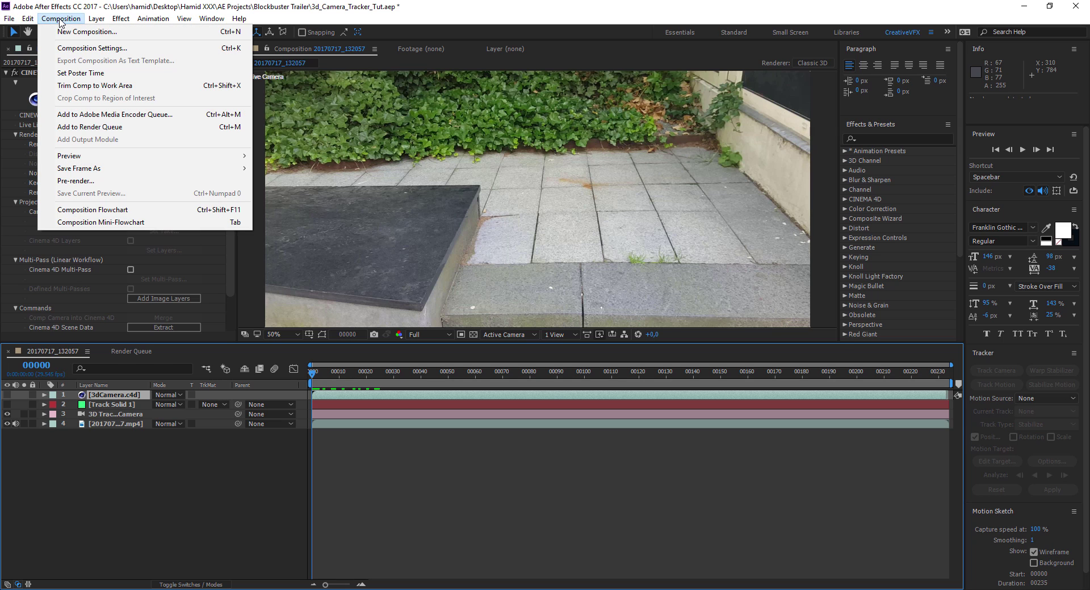
mouse_move(234, 169)
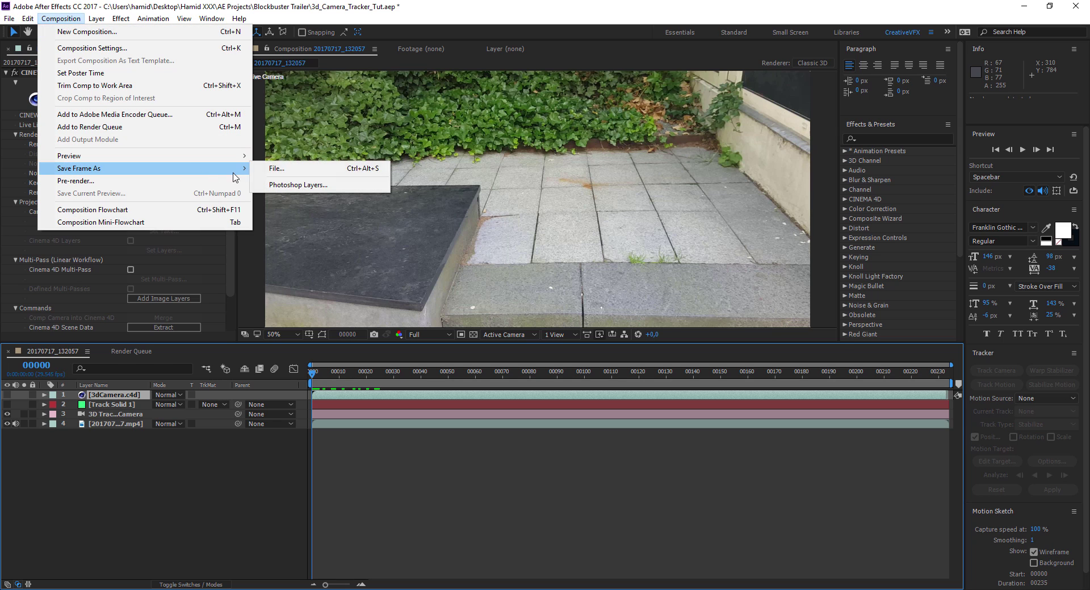
left_click(304, 170)
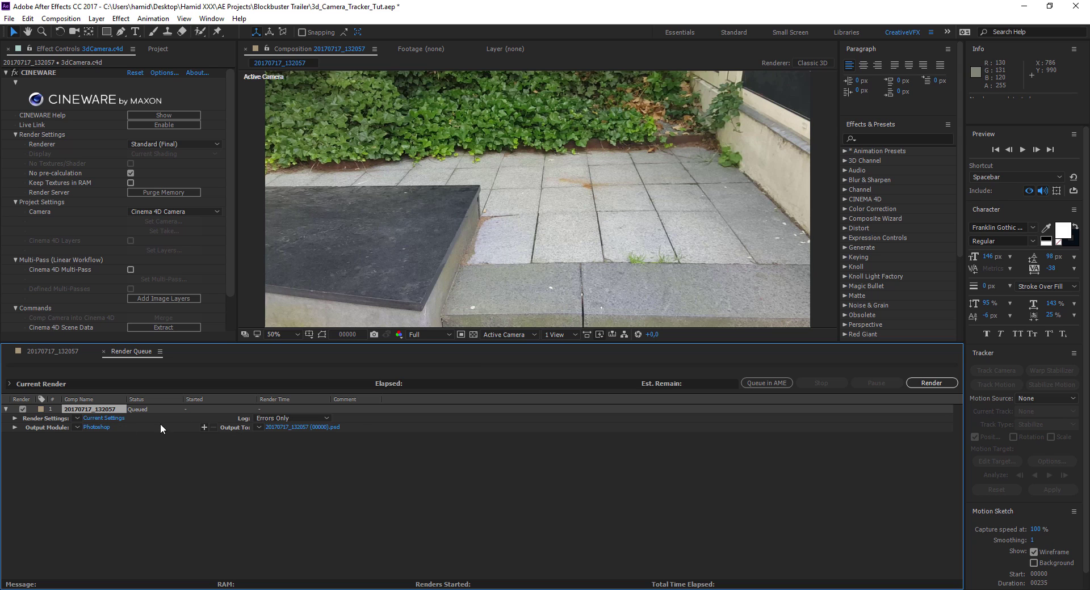
- Set the queued frame's output to 3dCamtut.psd on the Desktop, replacing the existing file, and render it
left_click(297, 426)
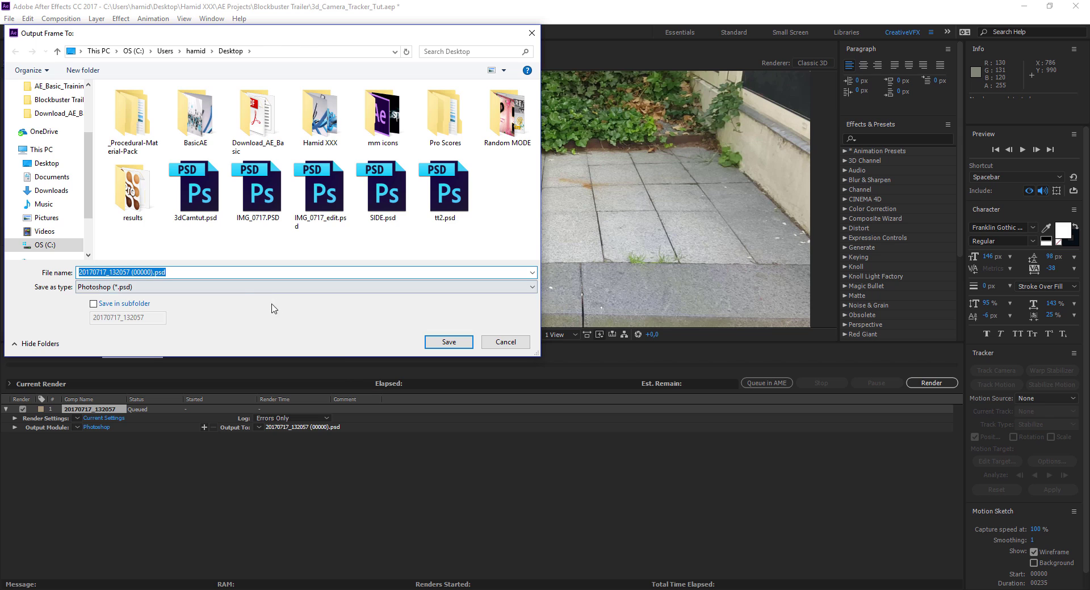
left_click(196, 193)
left_click(454, 342)
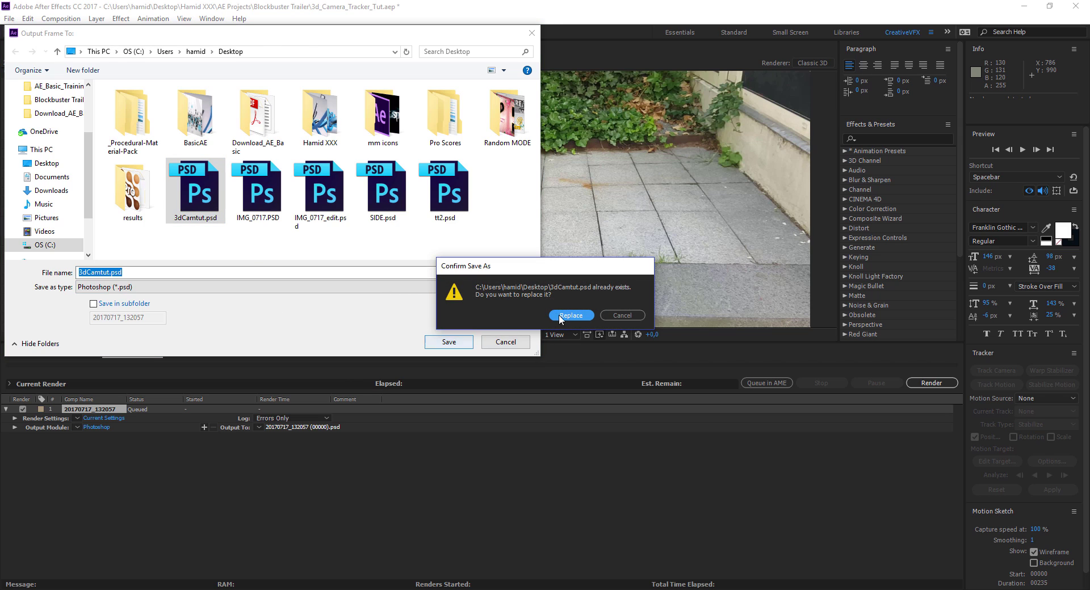
left_click(583, 318)
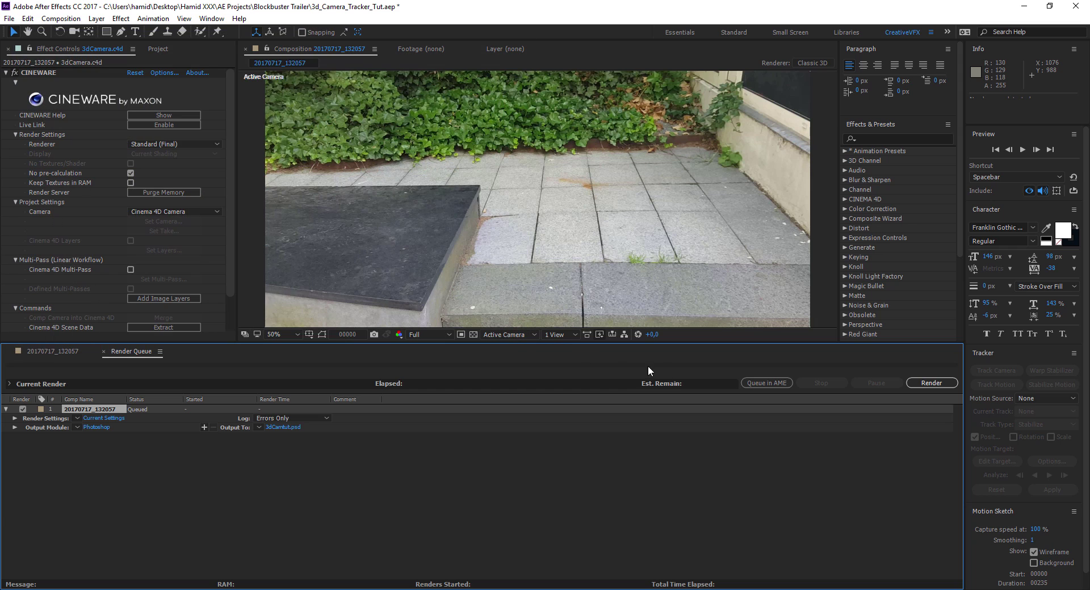
left_click(931, 383)
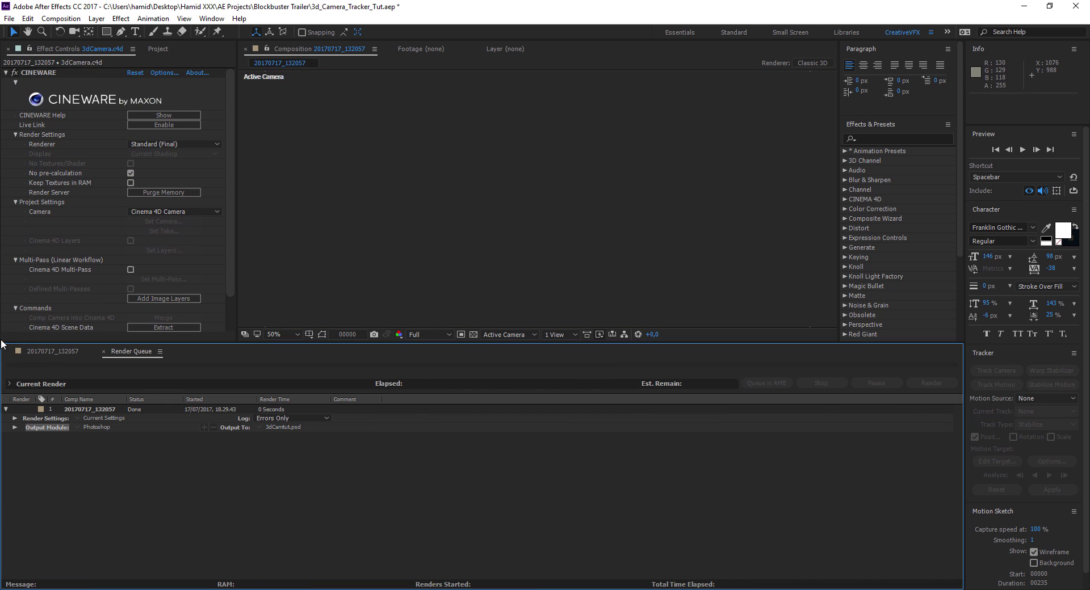
- Switch to Cinema 4D, create a new material and turn off its Reflectance channel
left_click(56, 350)
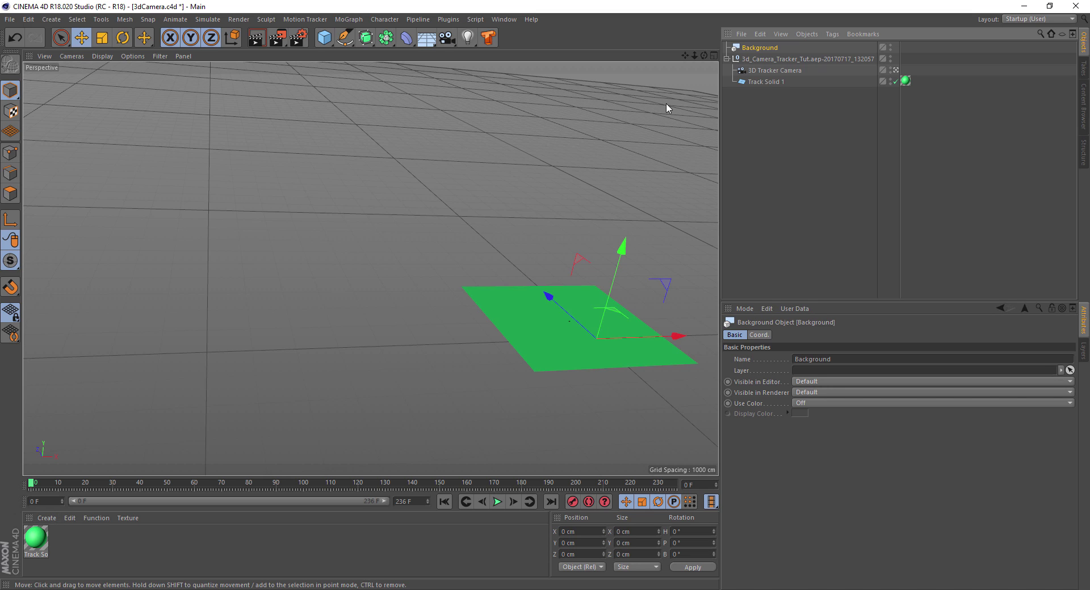
left_click(47, 518)
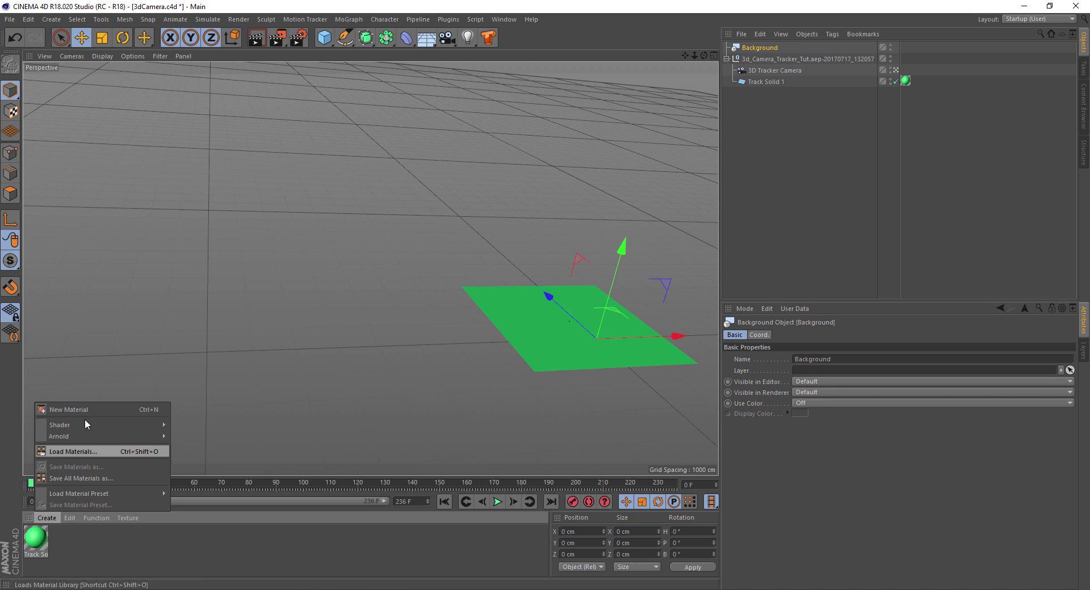
left_click(79, 408)
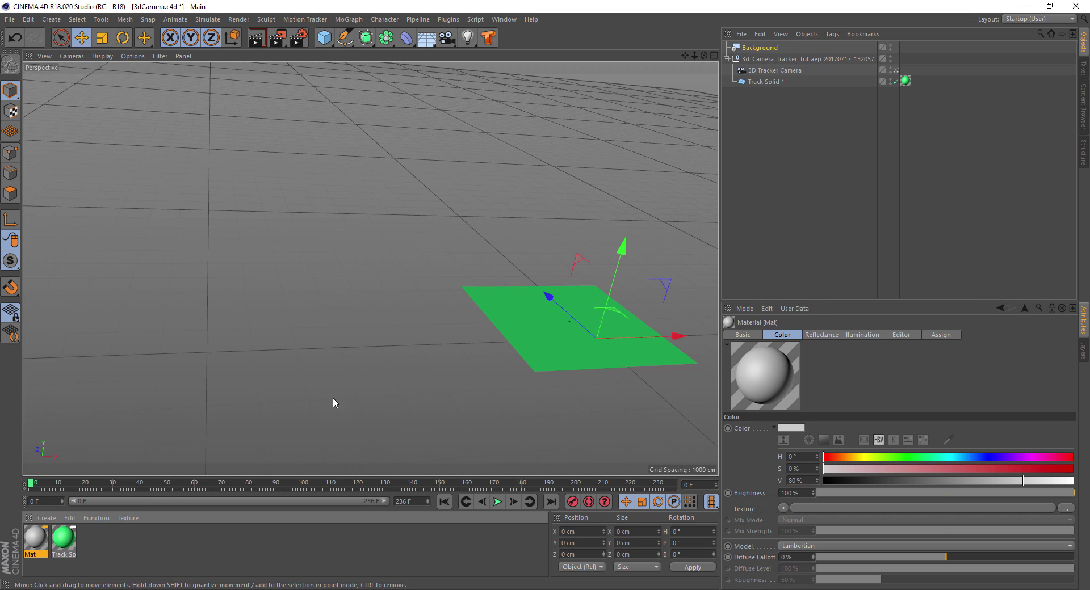
double_click(39, 539)
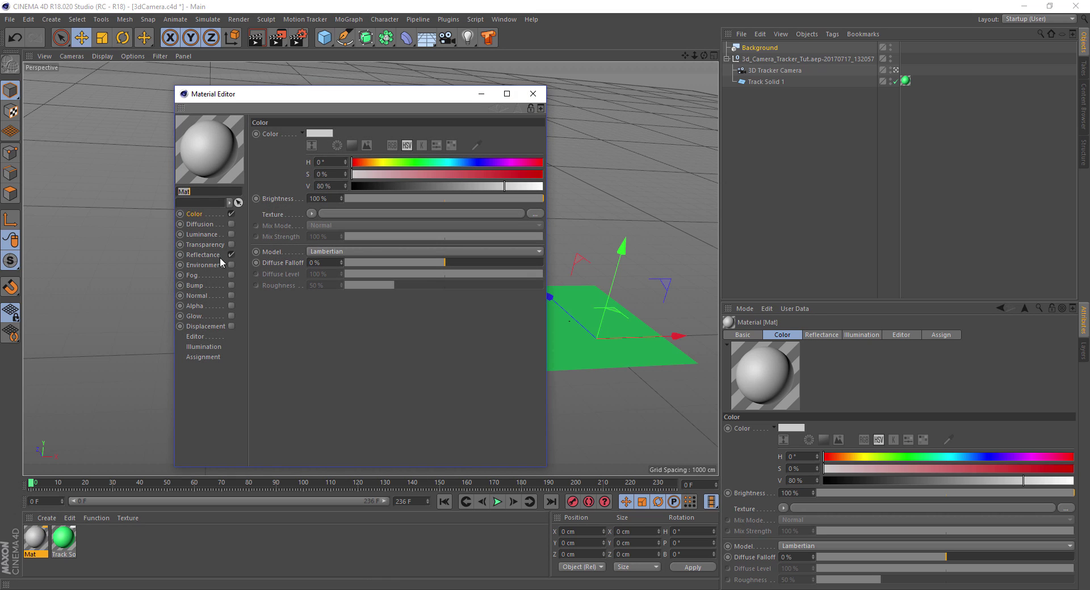
left_click(231, 254)
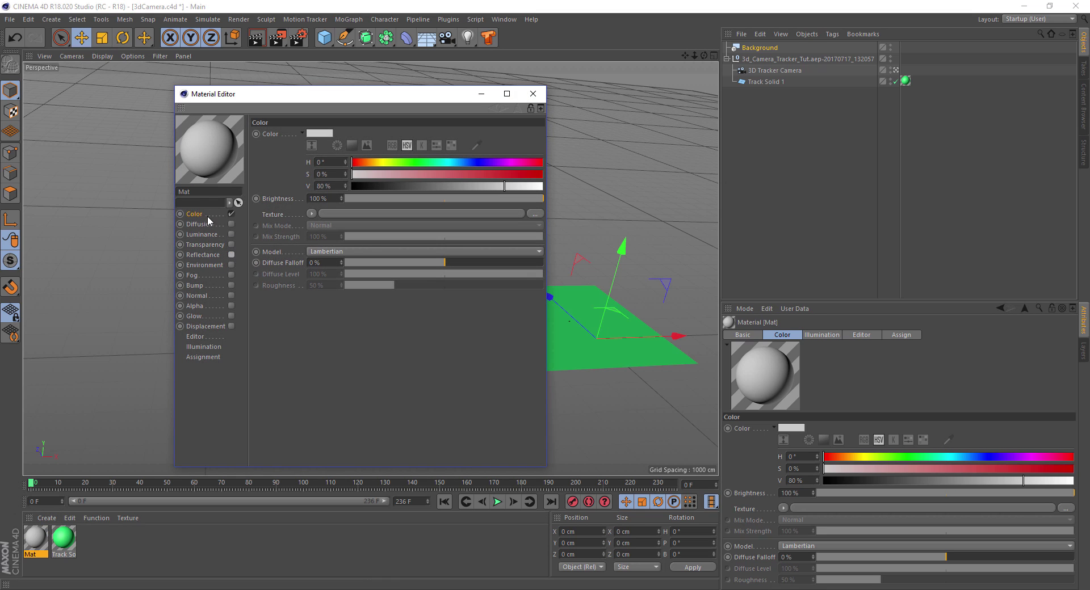
- Load 3dCamtut.psd from the Desktop as the new material's Color texture and apply the material to the Background object
left_click(313, 213)
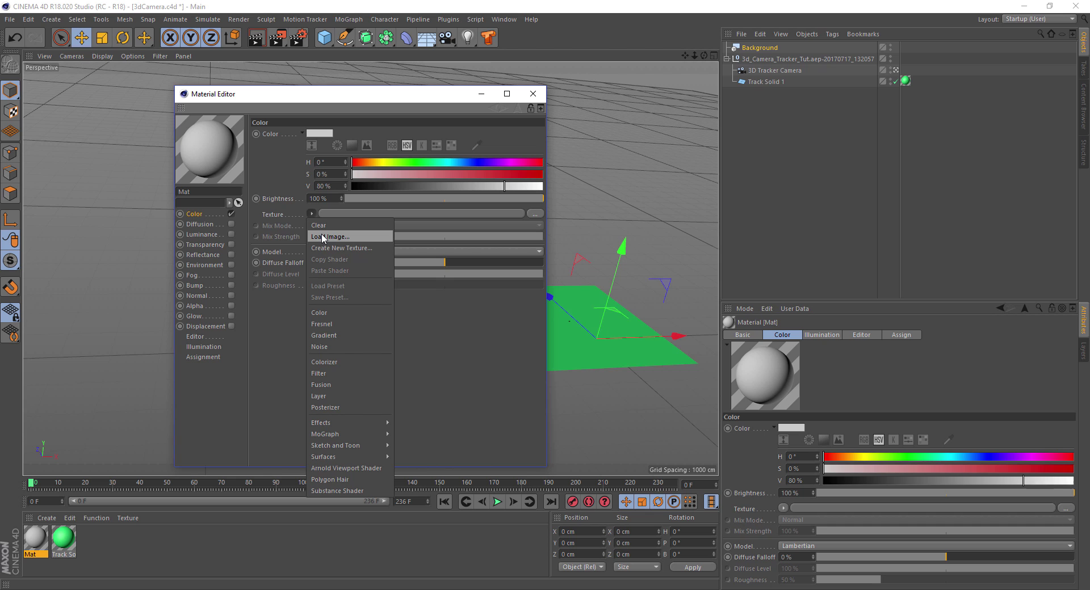
left_click(322, 237)
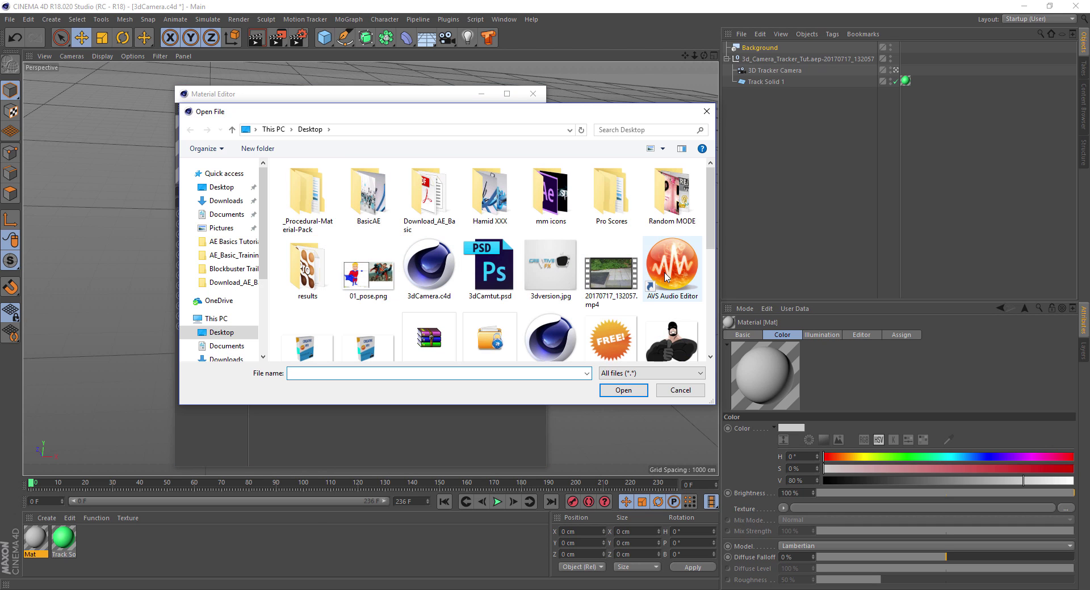
scroll(713, 232, "down", 1)
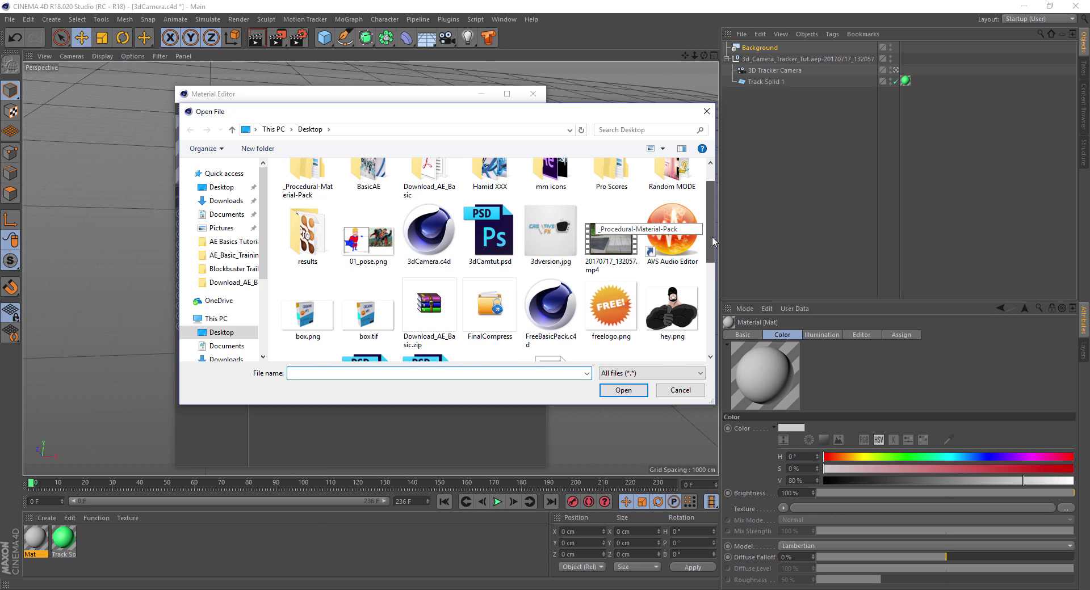
left_click(499, 236)
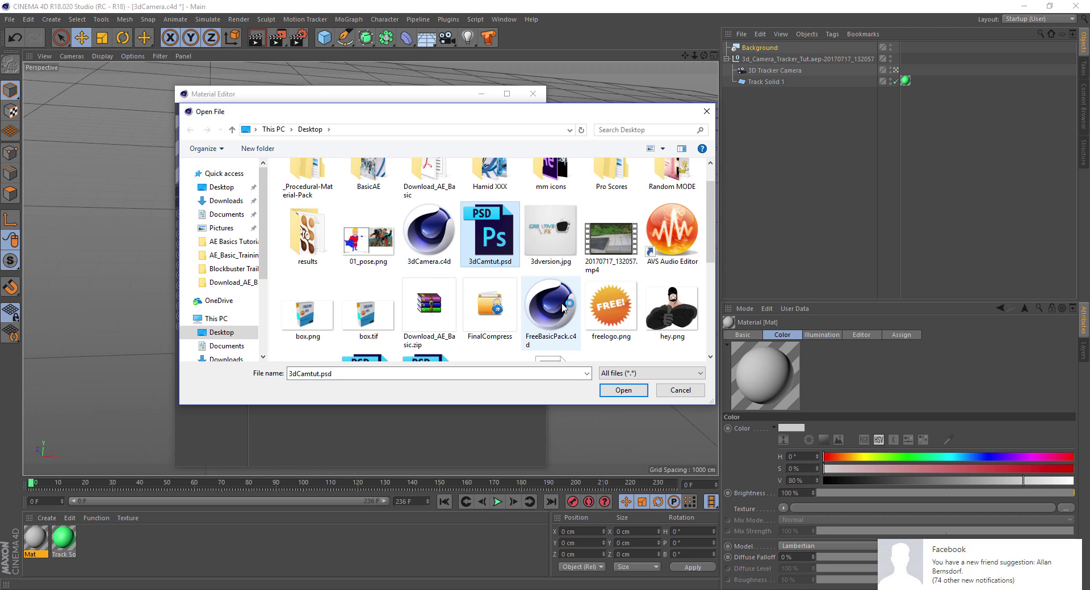
left_click(623, 390)
left_click(1072, 548)
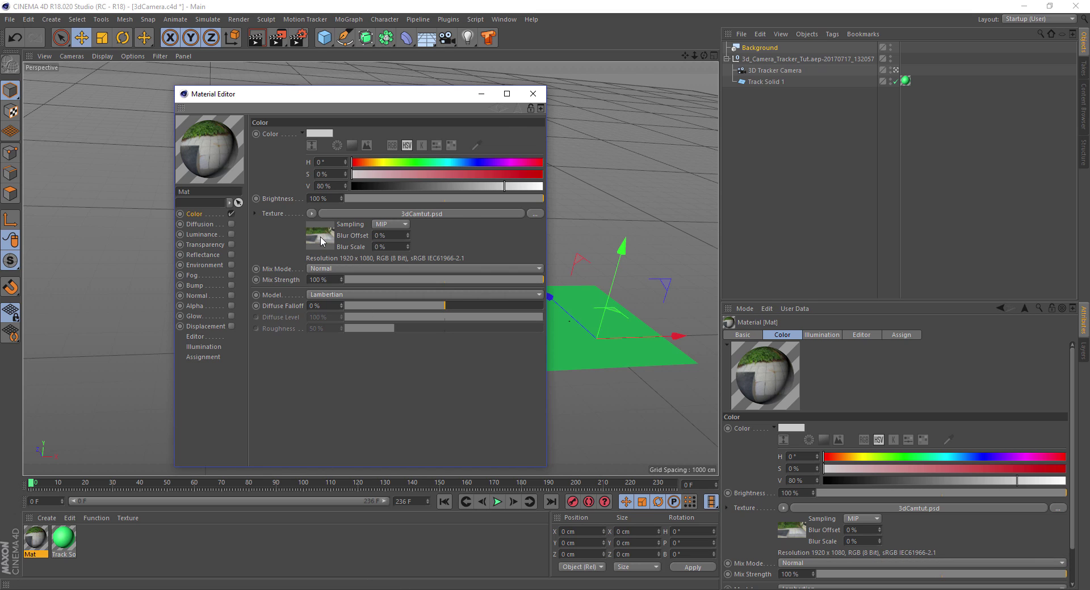
left_click(533, 93)
left_click_drag(43, 543, 755, 49)
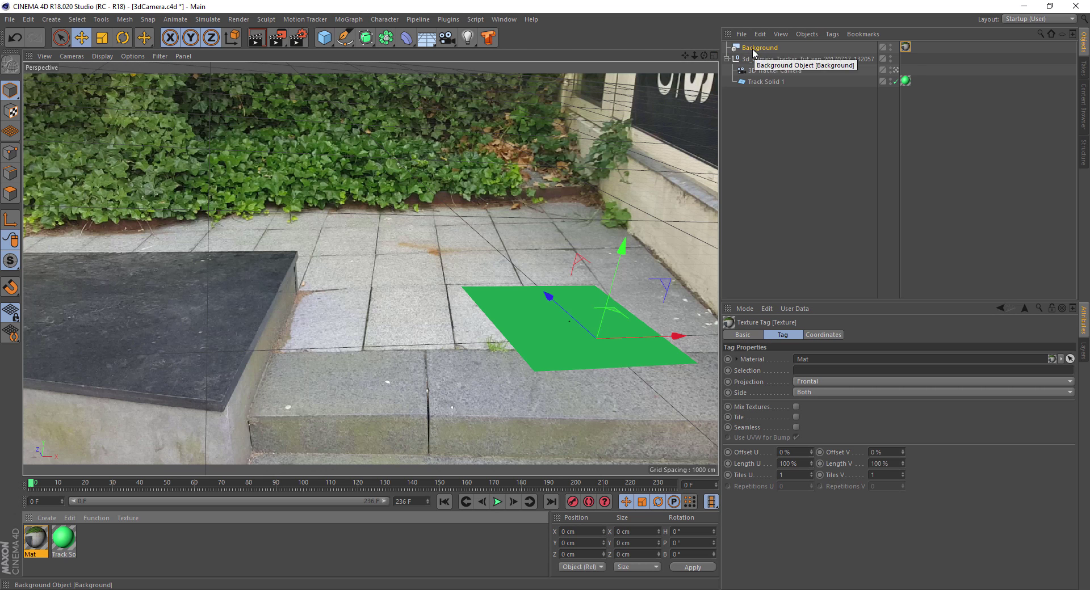
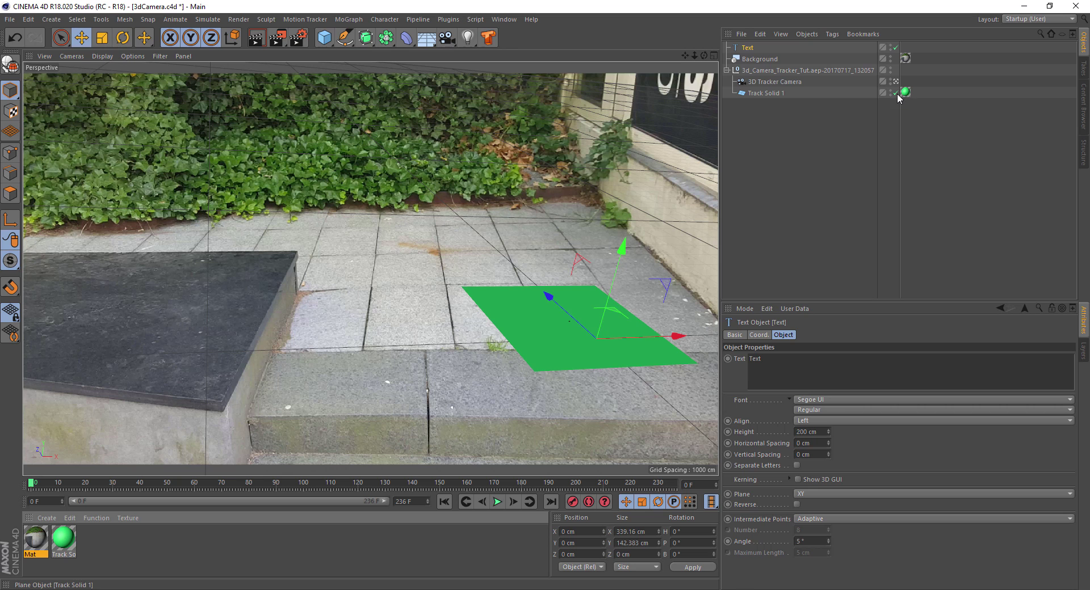
- Disable Track Solid 1, scale the text spline up to about 3025 cm wide and move it along X to about -2334 cm
left_click(896, 94)
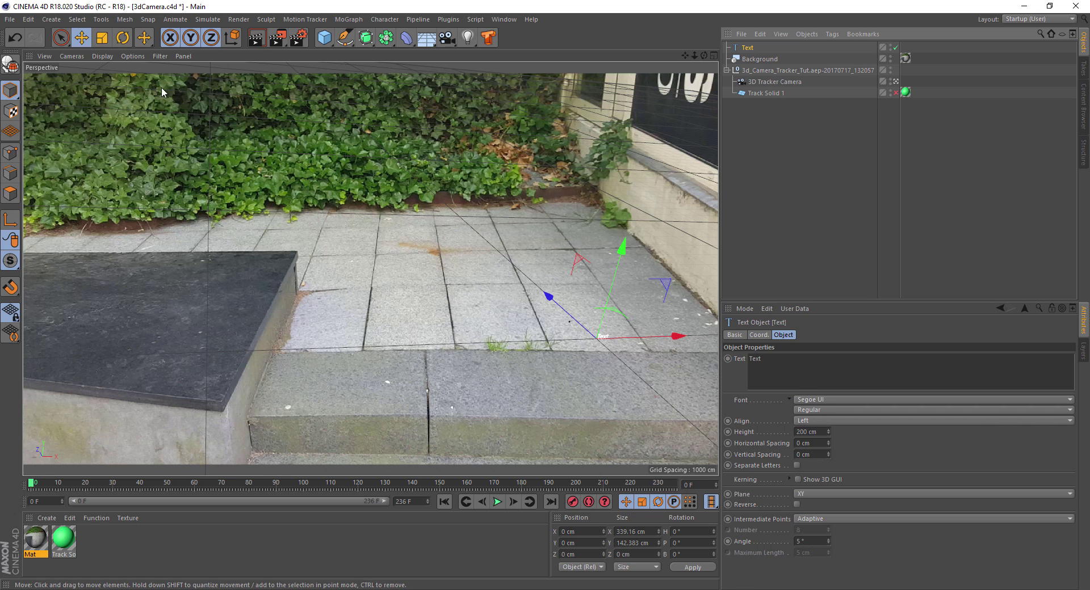
left_click(104, 40)
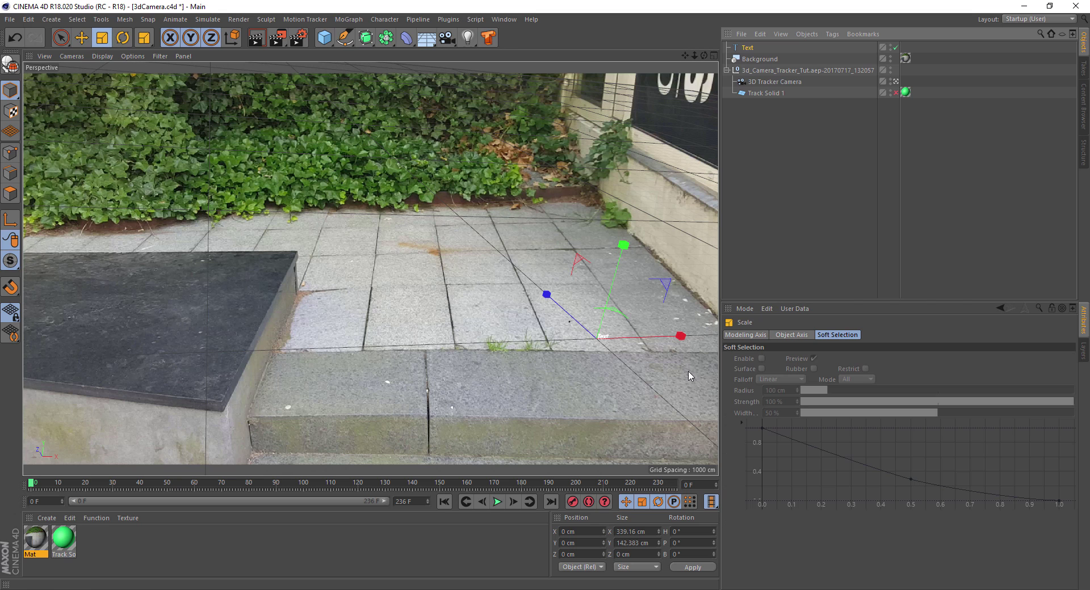
left_click_drag(544, 296, 405, 165)
key("e")
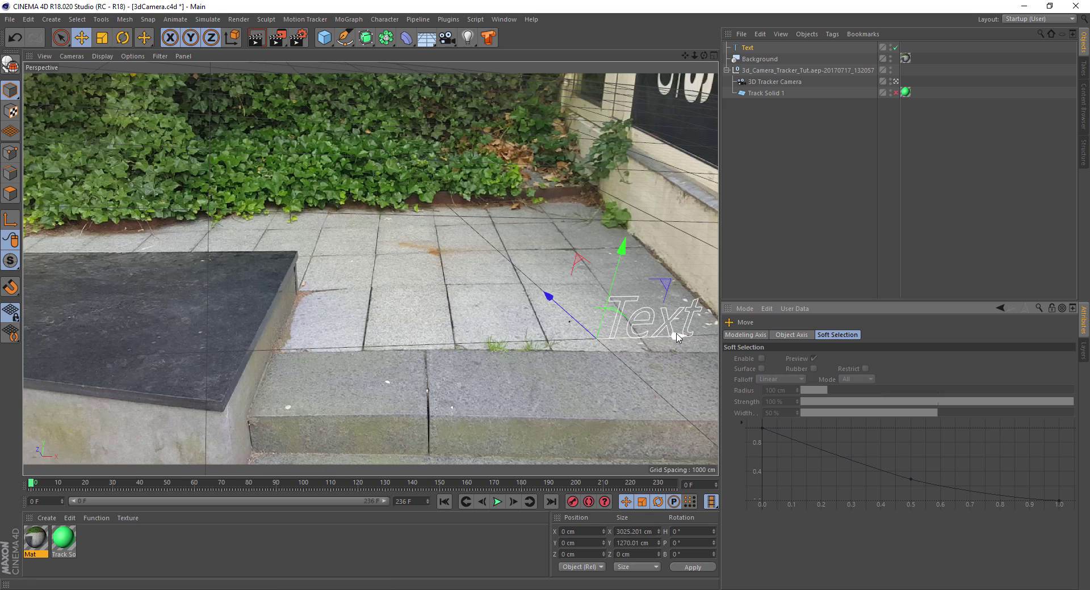
left_click_drag(676, 336, 601, 345)
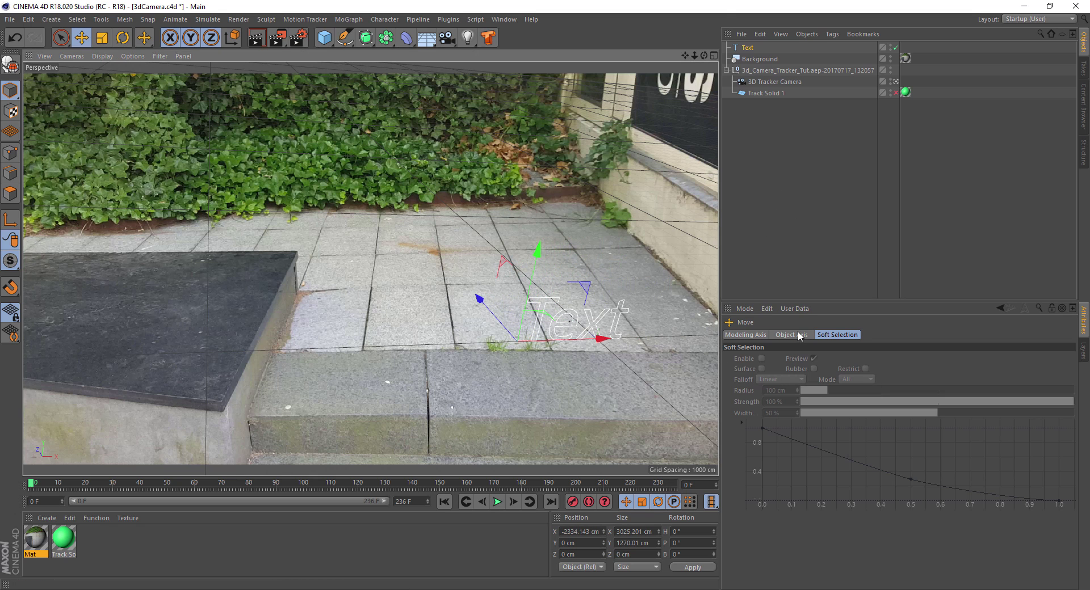
- Set the text spline's font to Oswald
left_click(746, 47)
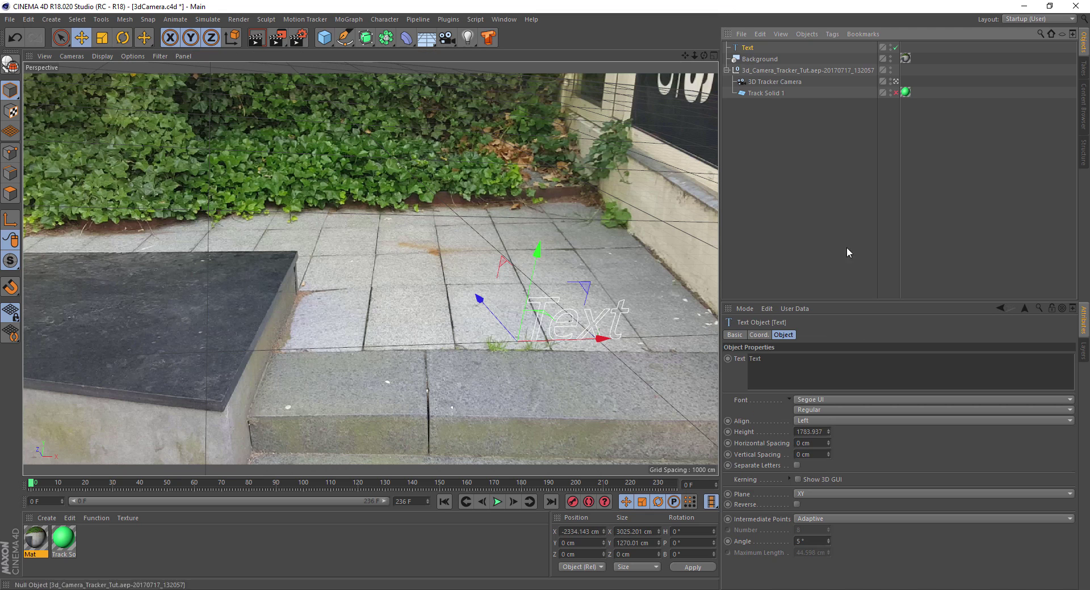
left_click(826, 400)
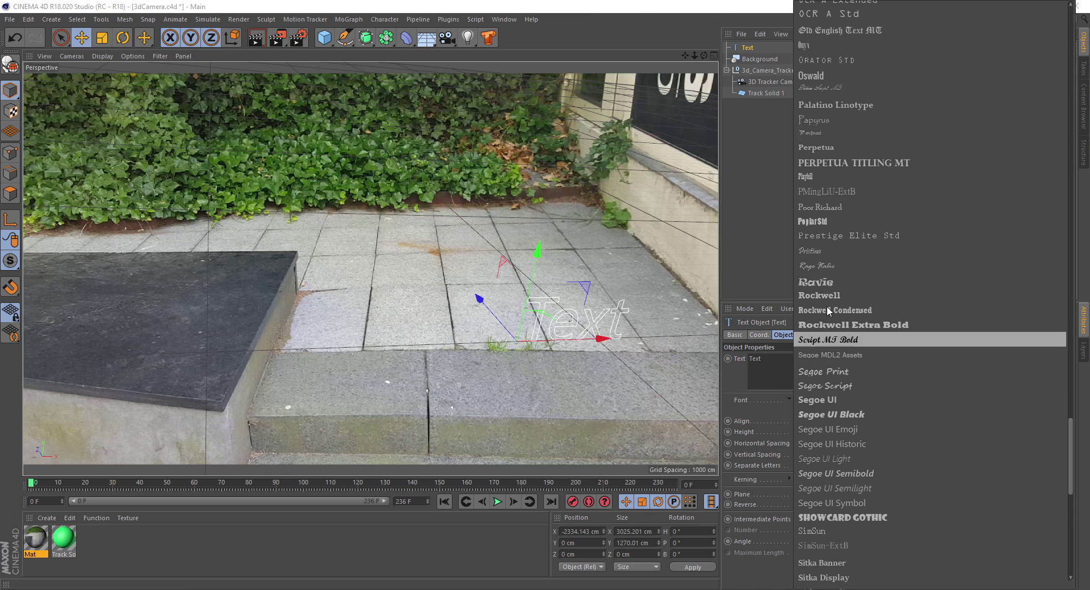
left_click(826, 77)
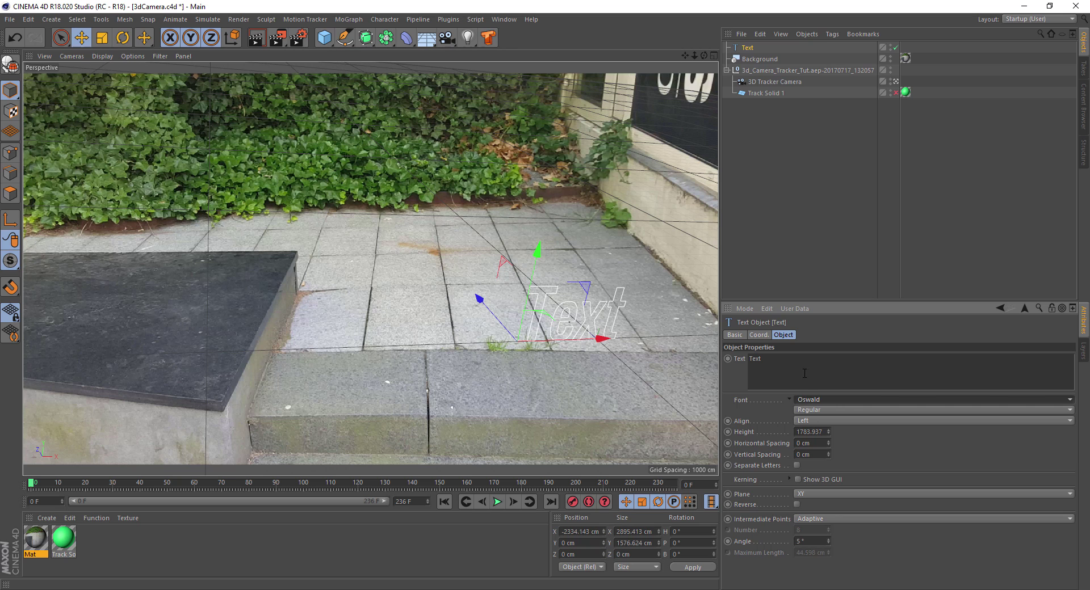
- Add an Extrude object, nest the text spline inside it and set its Z movement to 506 cm
left_click(369, 41)
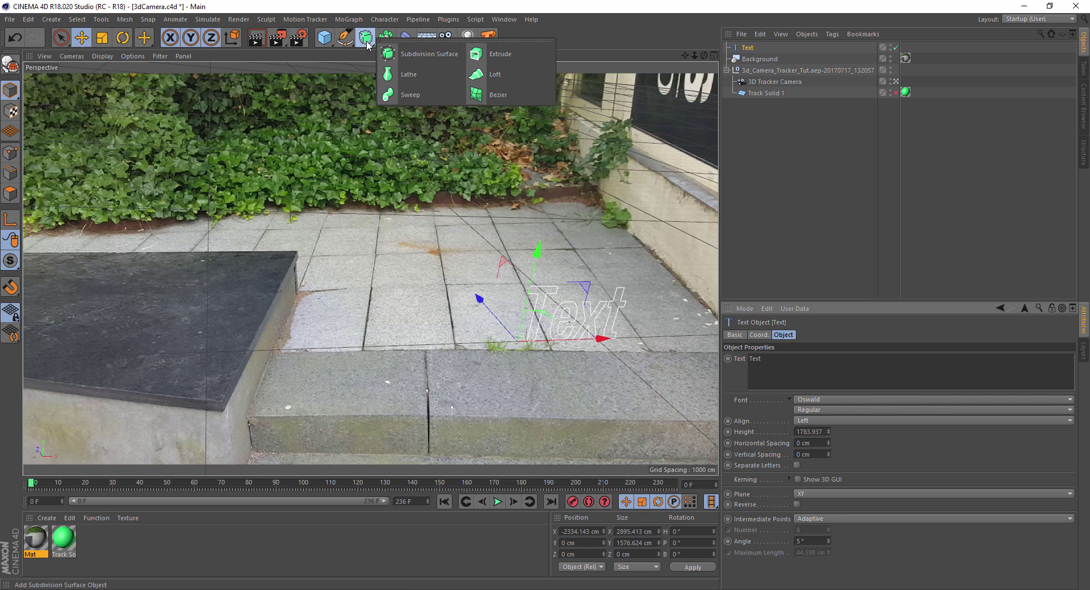
left_click(495, 61)
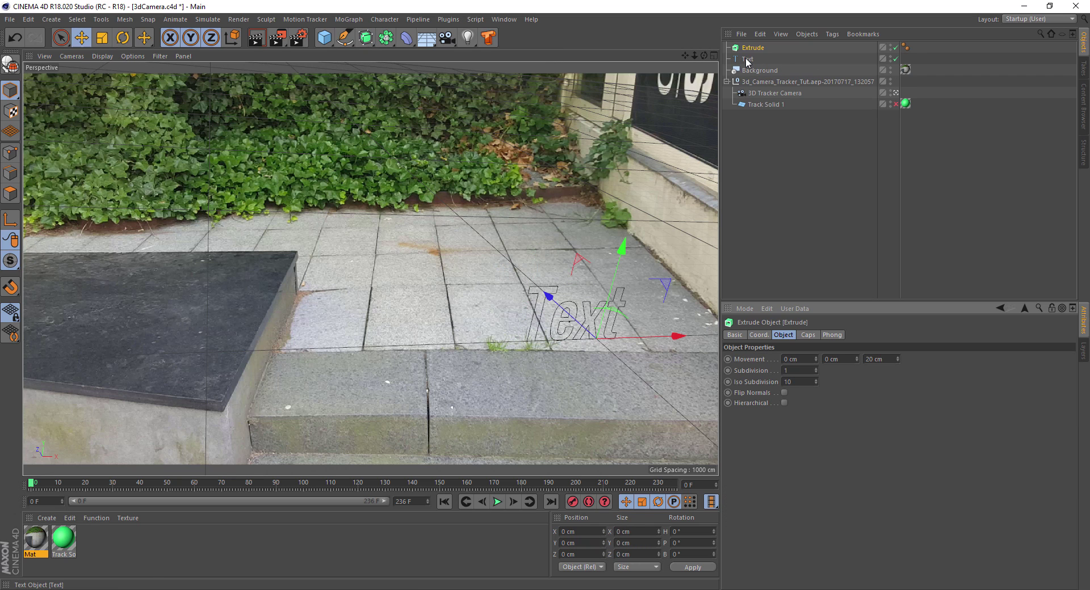
left_click_drag(746, 61, 756, 48)
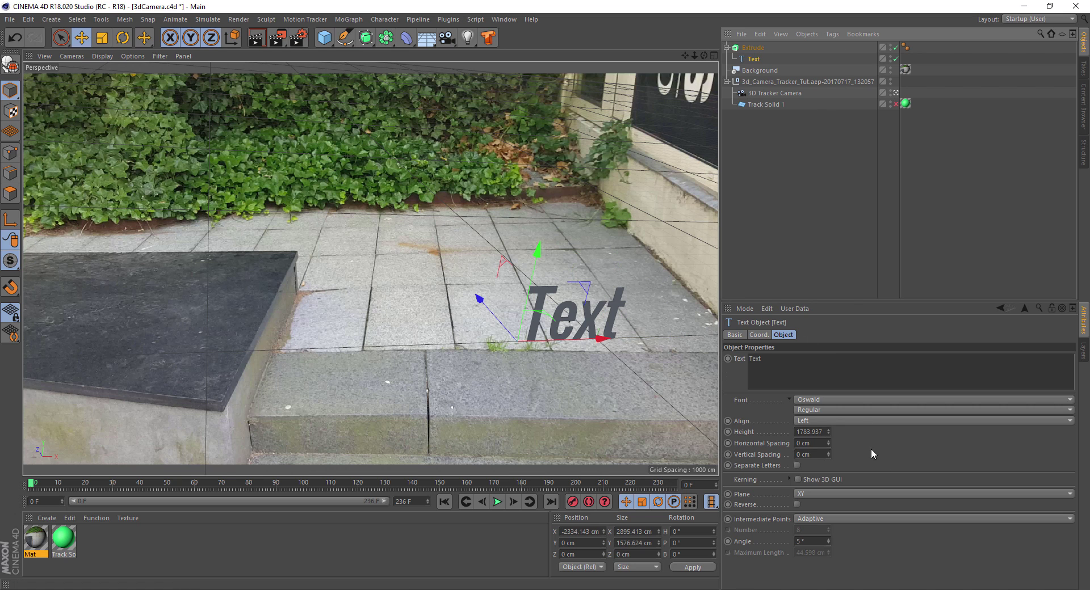
left_click(752, 47)
left_click_drag(897, 359, 904, 304)
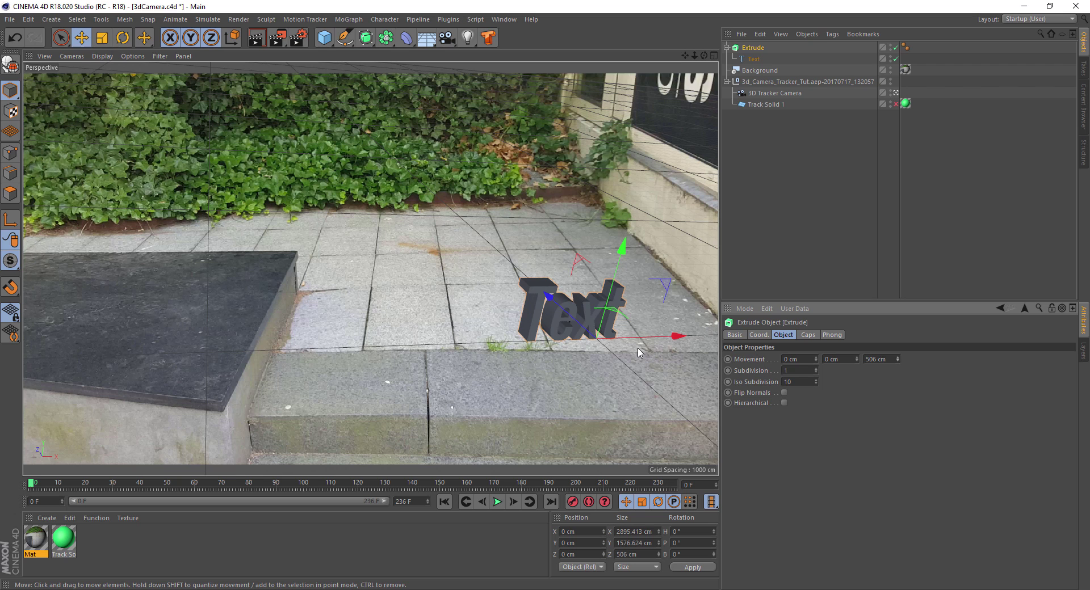
- Rotate the extruded text to about -40.3° heading, 5.2° pitch and -8.9° bank
left_click(122, 37)
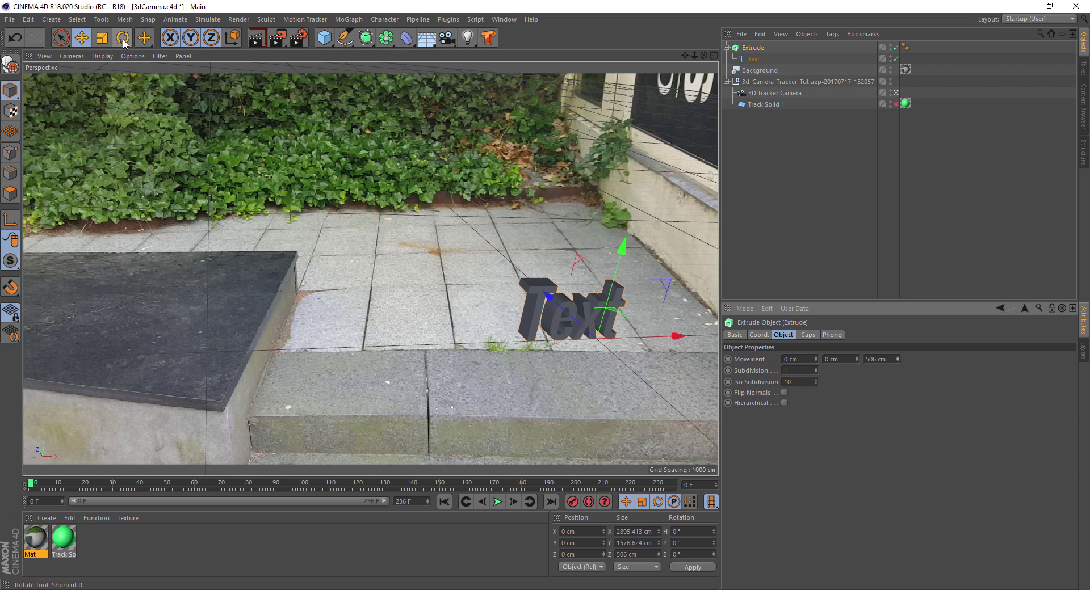
left_click_drag(578, 365, 494, 359)
mouse_move(632, 392)
left_mouse_down()
mouse_move(643, 379)
mouse_move(618, 383)
mouse_move(638, 373)
mouse_move(625, 374)
left_mouse_up()
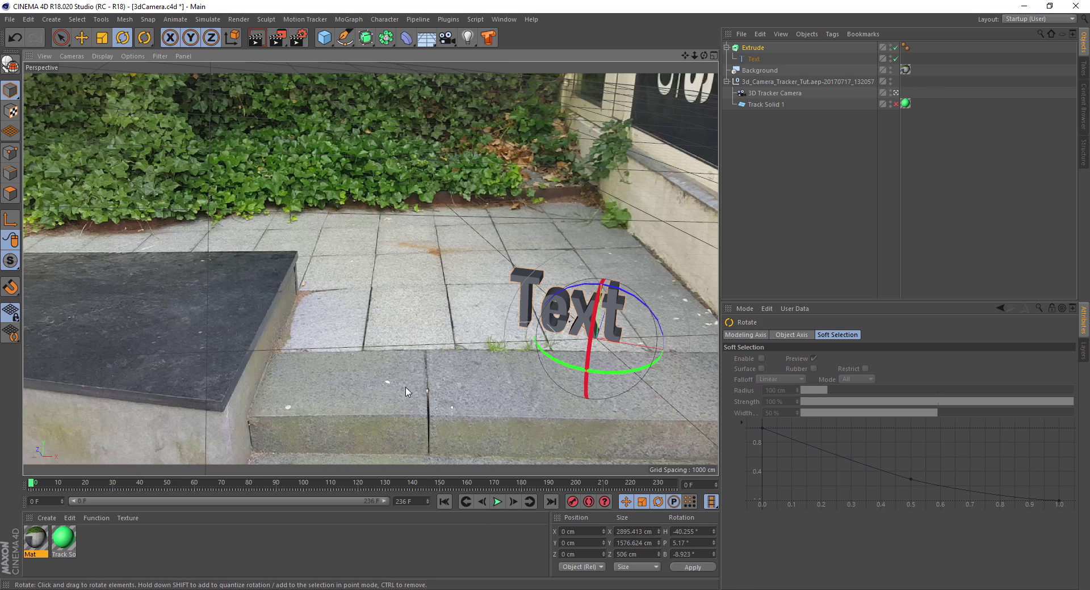
key("e")
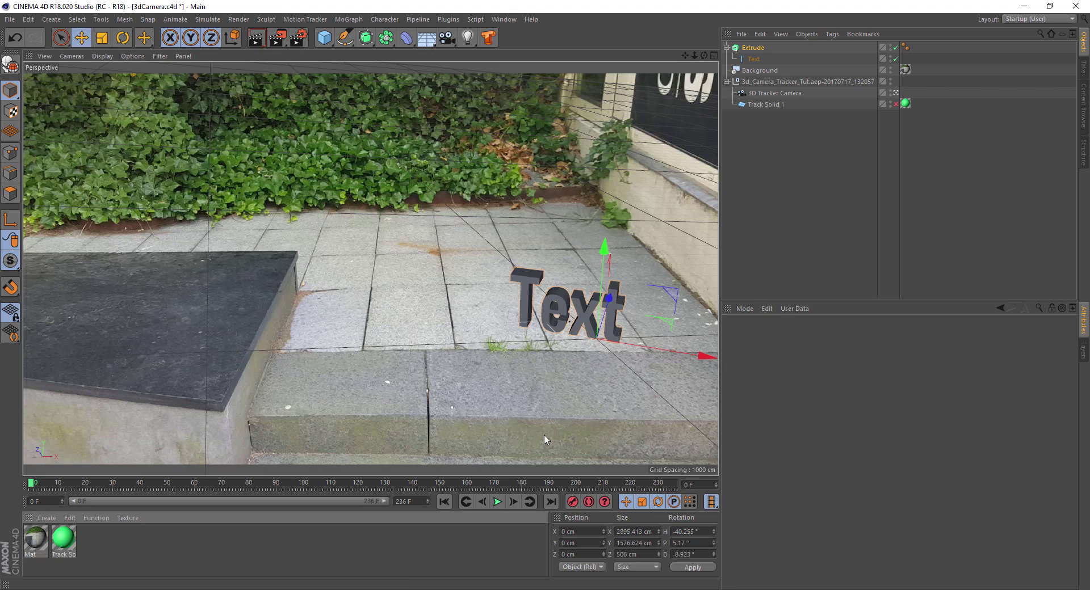
- Save the 3dCamera.c4d project, check the text over the footage in After Effects and return to Cinema 4D
key("alt+Tab")
key("alt+Tab")
left_click(14, 19)
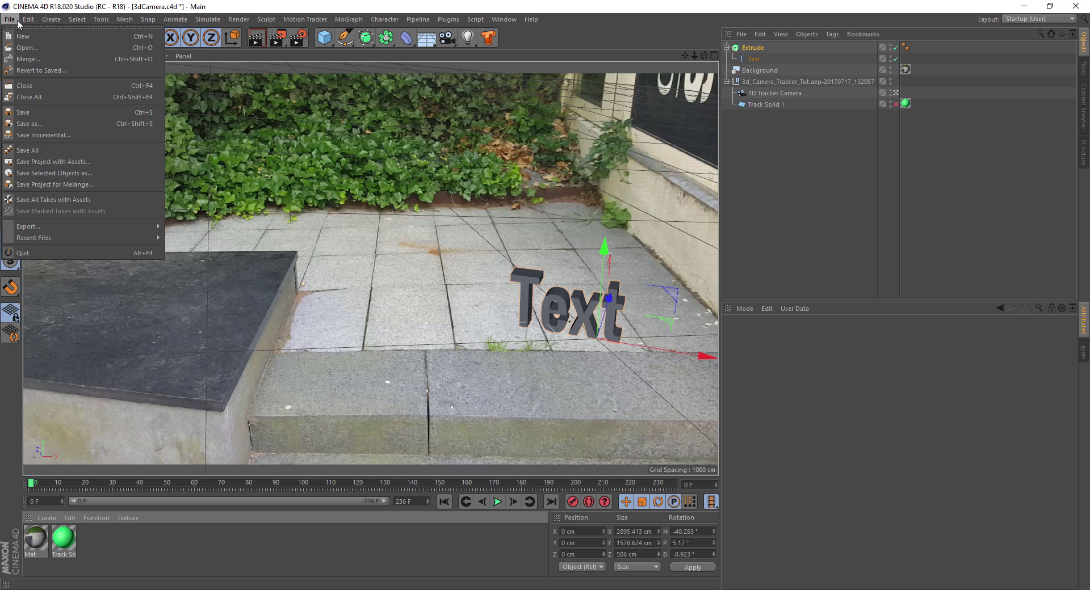
left_click(40, 113)
left_click(507, 347)
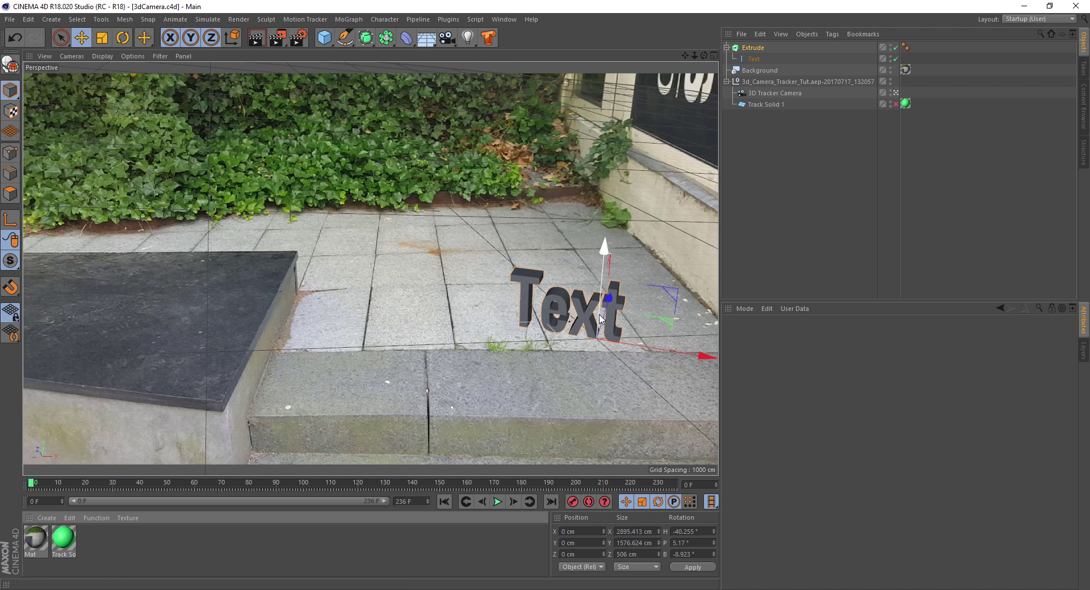
key("alt+Tab")
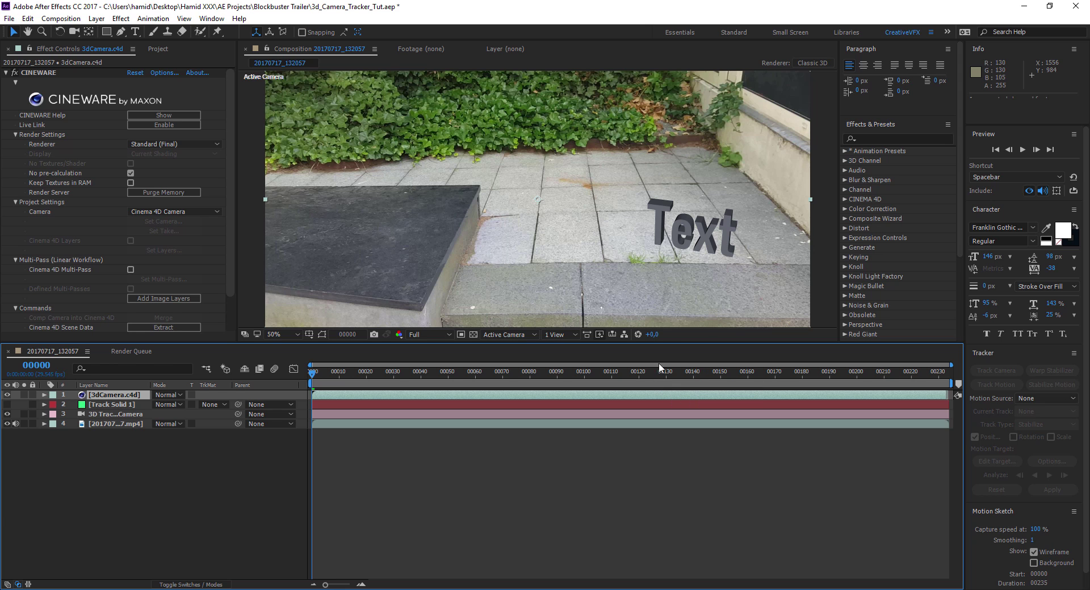
key("alt+Tab")
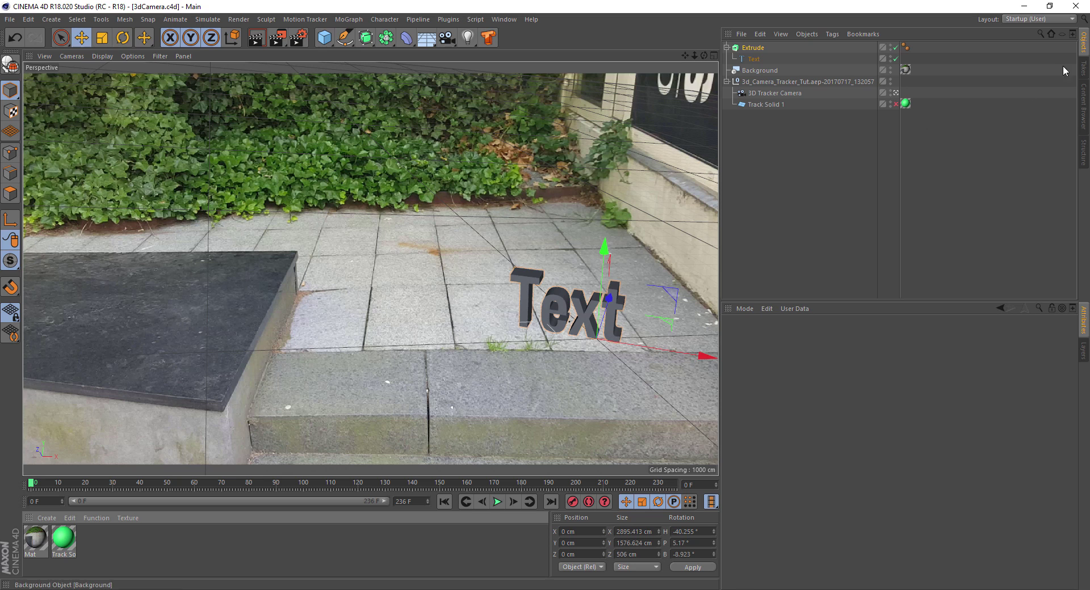
- Load the Shiny White material into the scene from the GSG_HDRI_Studio_Pack preset library
left_click(1083, 77)
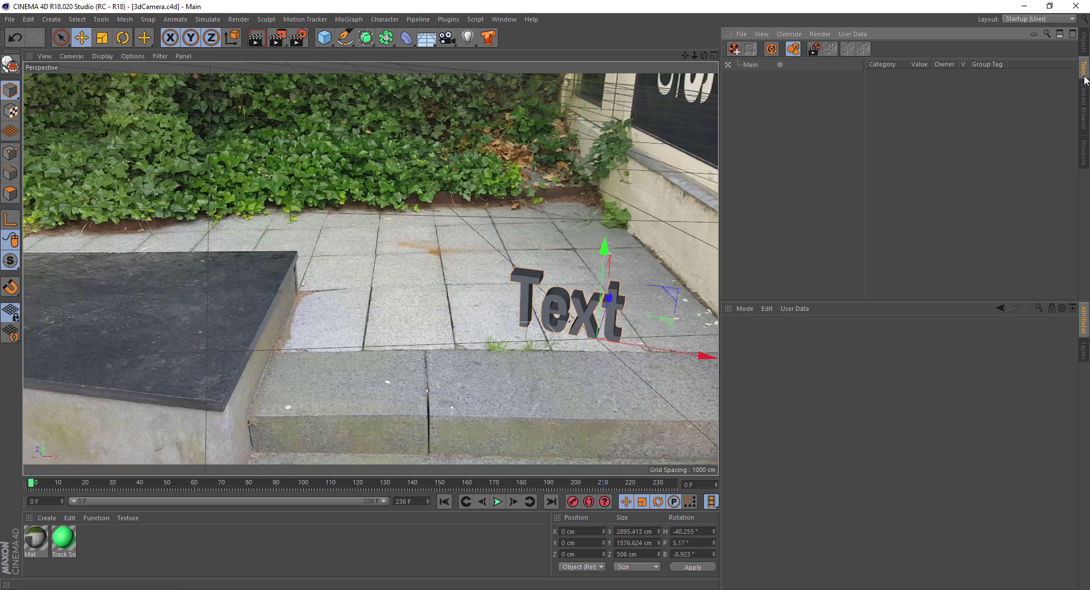
left_click(1083, 106)
double_click(769, 126)
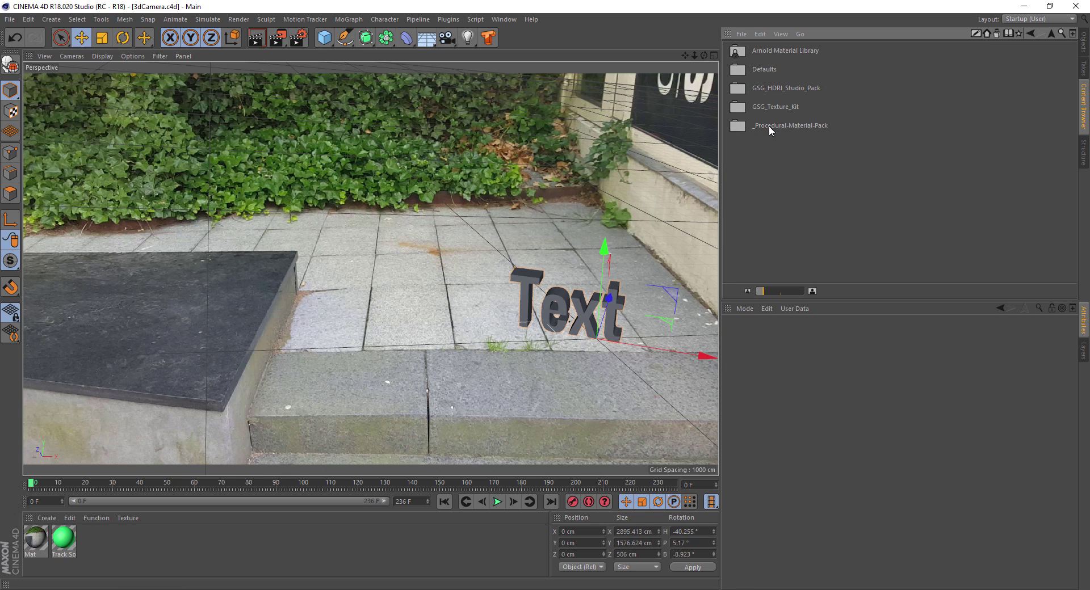
left_click(802, 93)
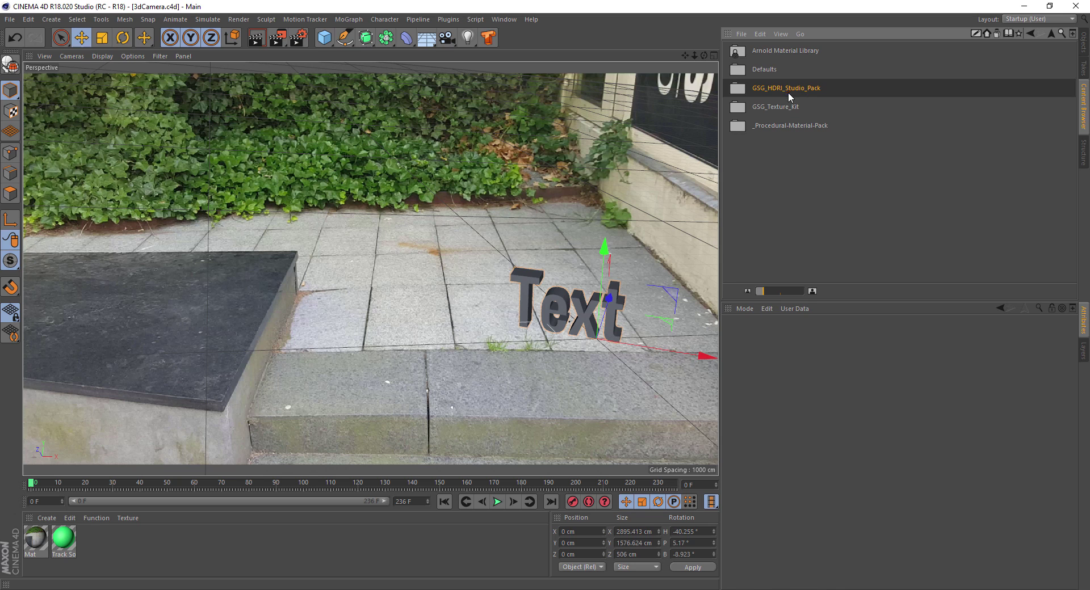
double_click(788, 90)
double_click(769, 50)
scroll(808, 170, "down", 10)
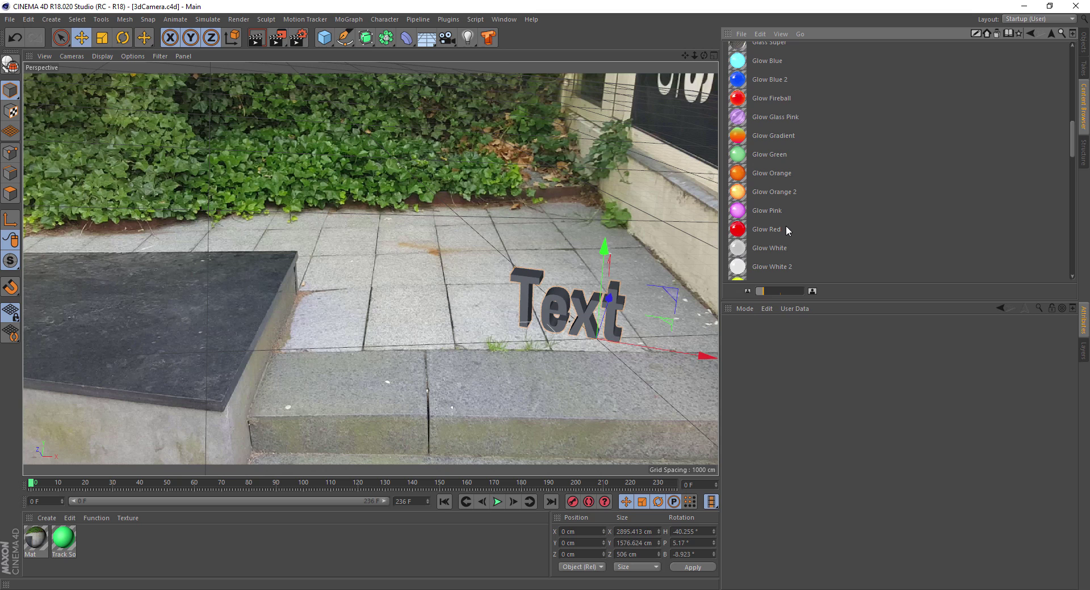
scroll(786, 227, "up", 10)
scroll(785, 226, "down", 10)
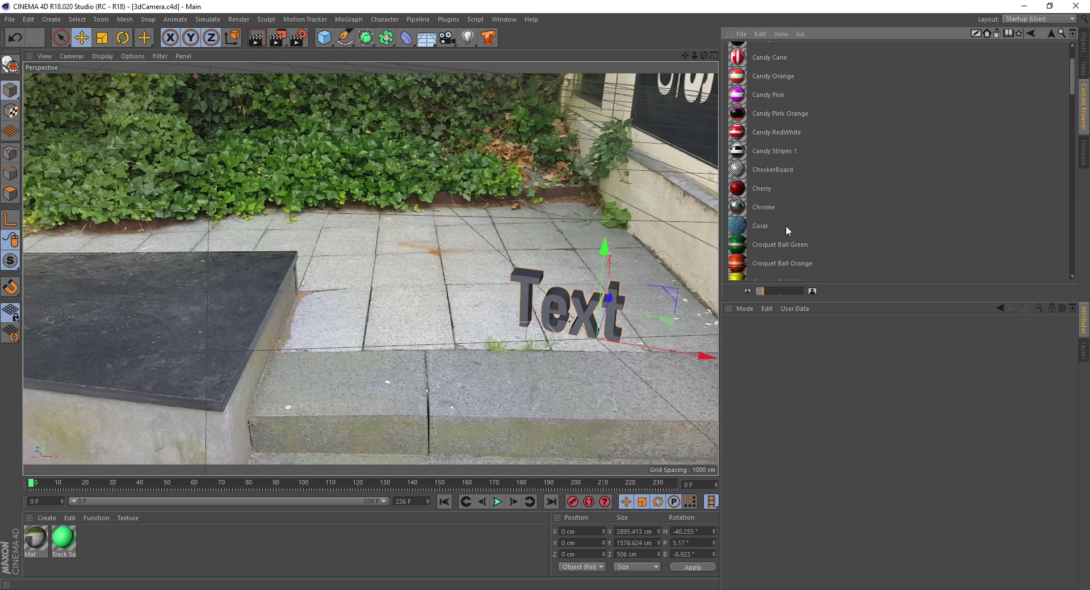
scroll(785, 226, "down", 10)
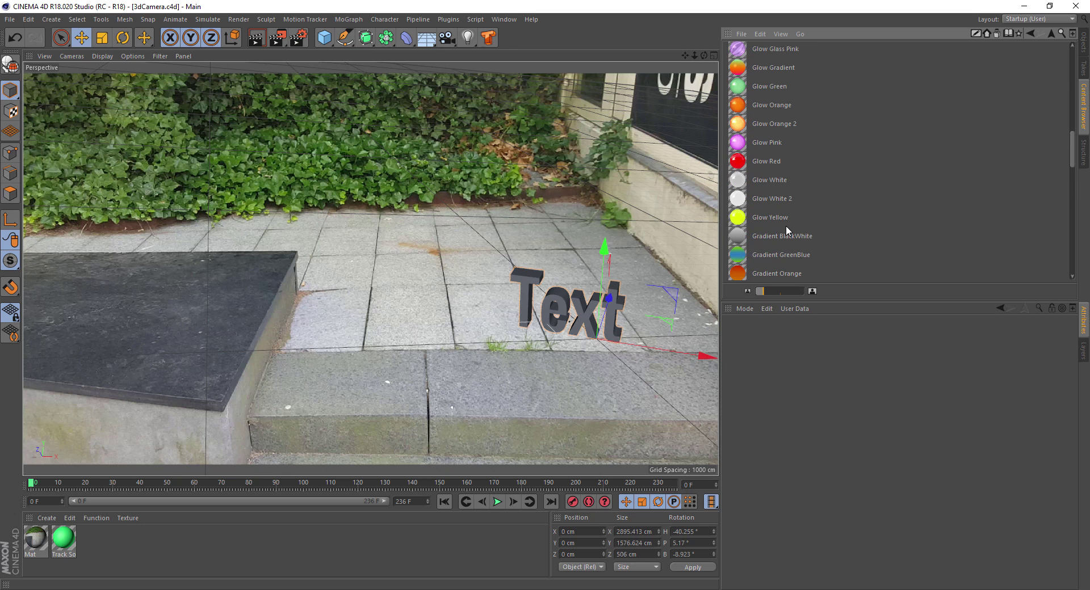
scroll(785, 222, "up", 3)
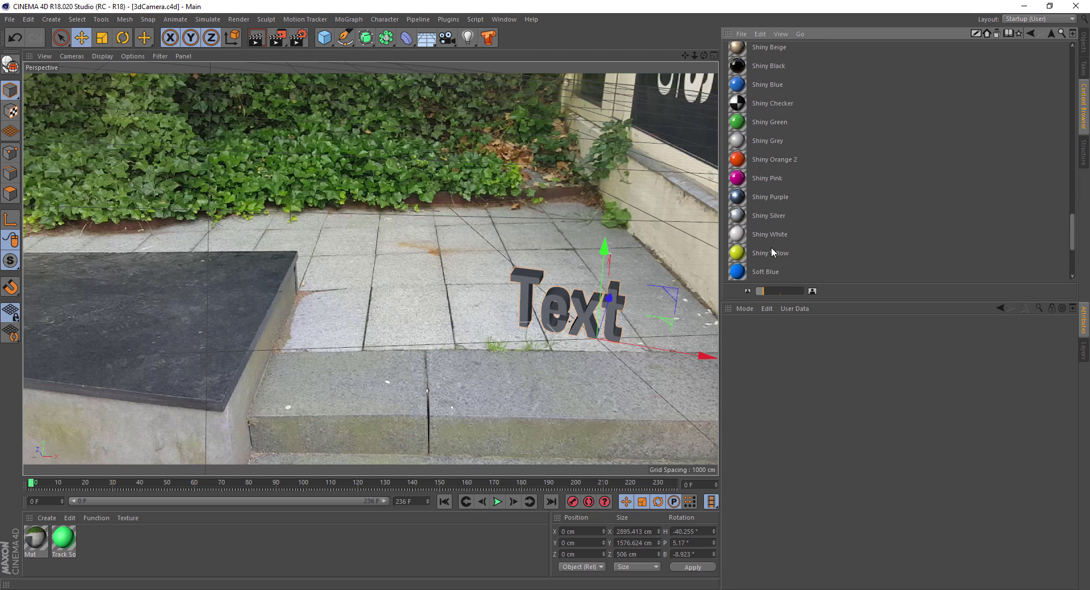
double_click(763, 234)
- Load the Ping Pong Ball White material into the scene from the same material library
scroll(786, 156, "down", 3)
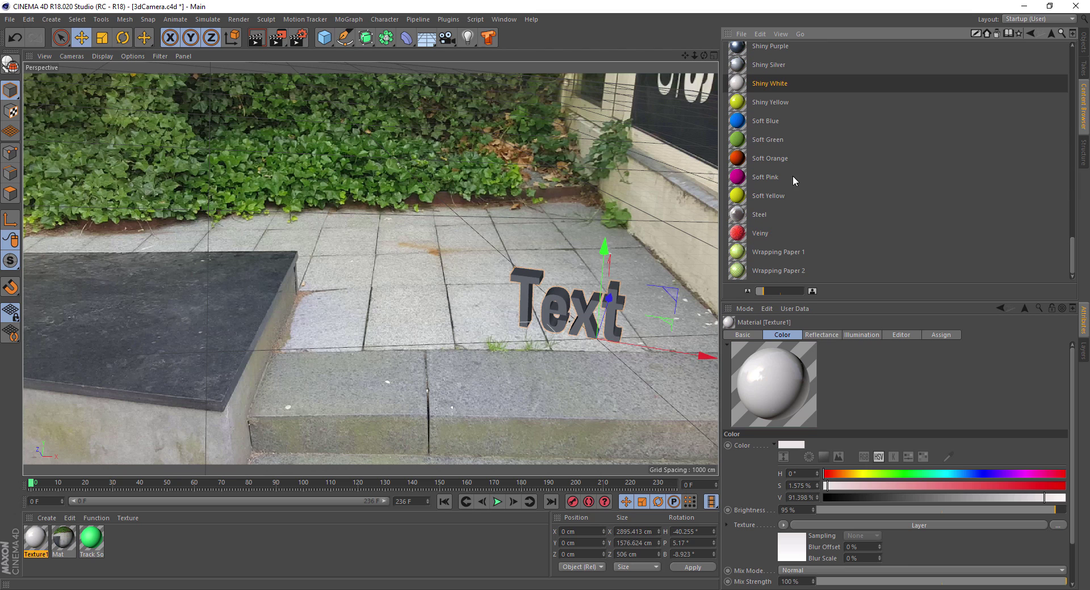
scroll(795, 218, "up", 5)
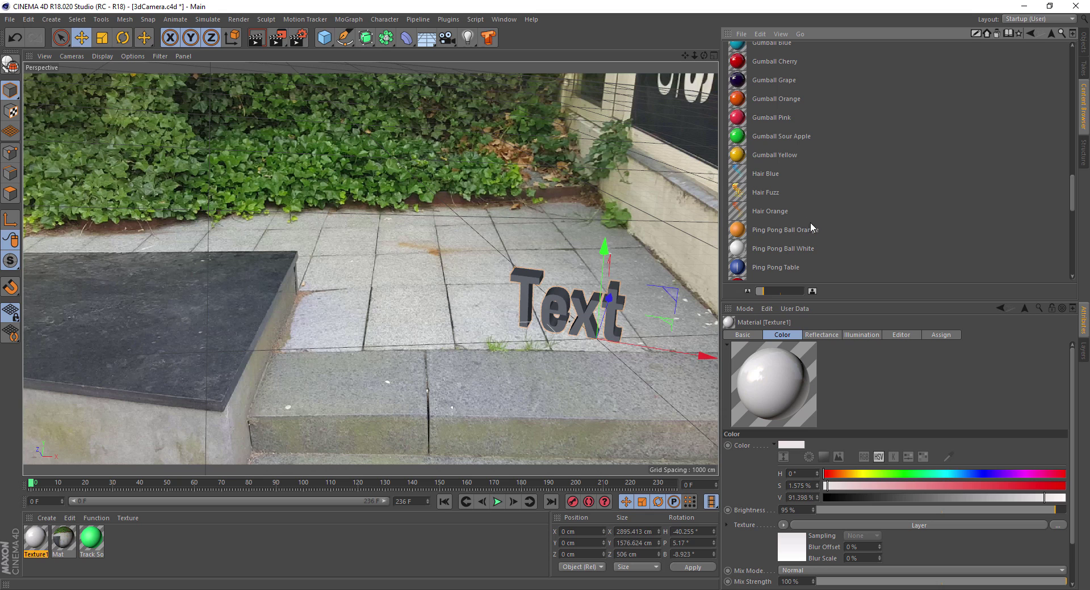
left_click(770, 248)
double_click(771, 248)
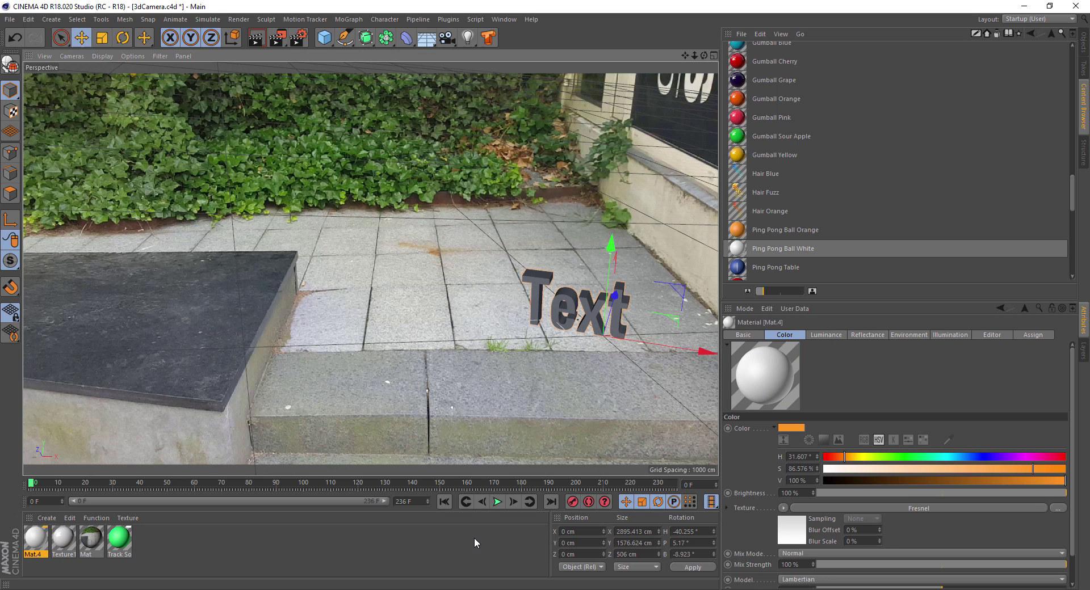
- Apply the Ping Pong Ball White material to the extruded text and render a preview of the view
left_click(1083, 46)
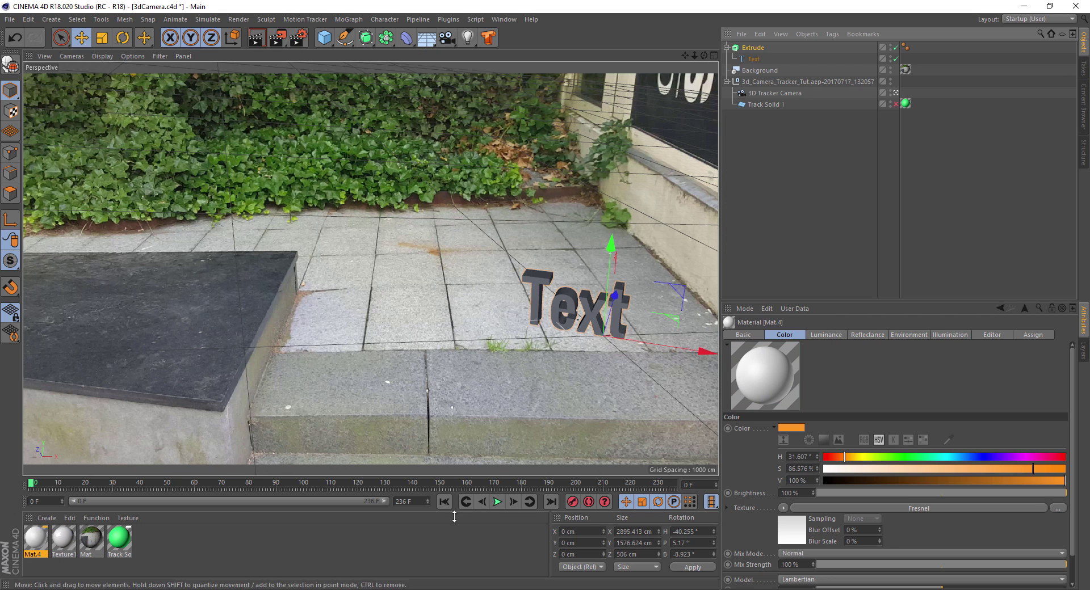
left_click(255, 542)
left_click(36, 542)
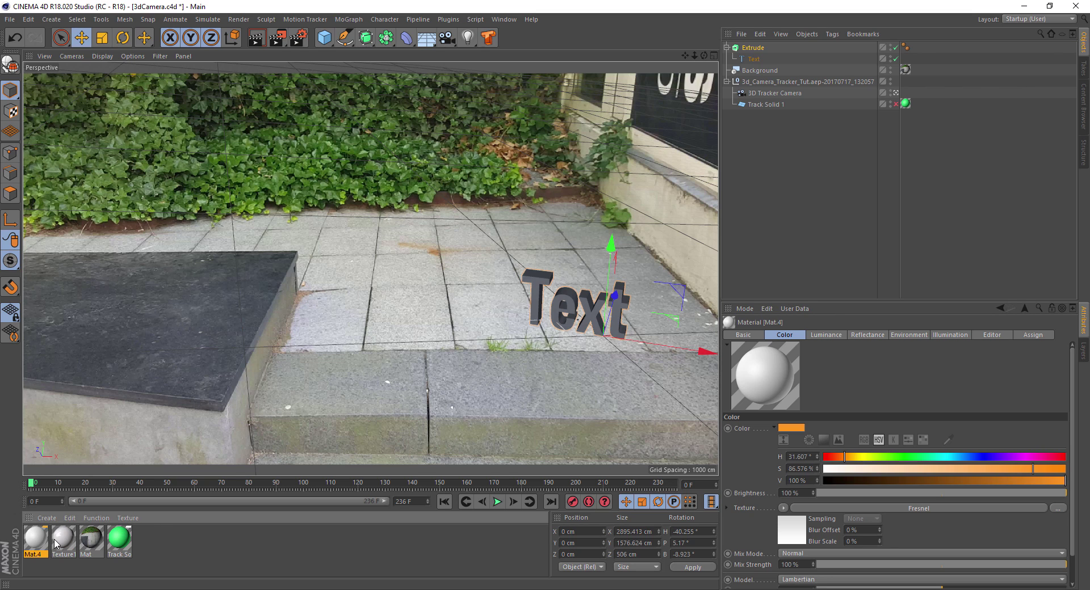
left_click_drag(40, 525, 543, 292)
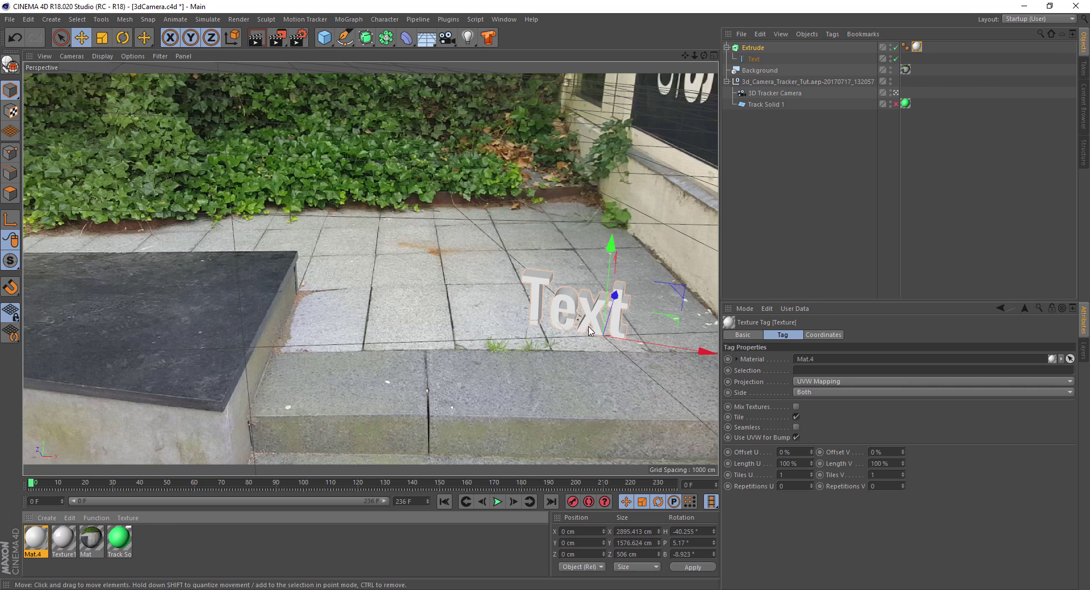
left_click(257, 40)
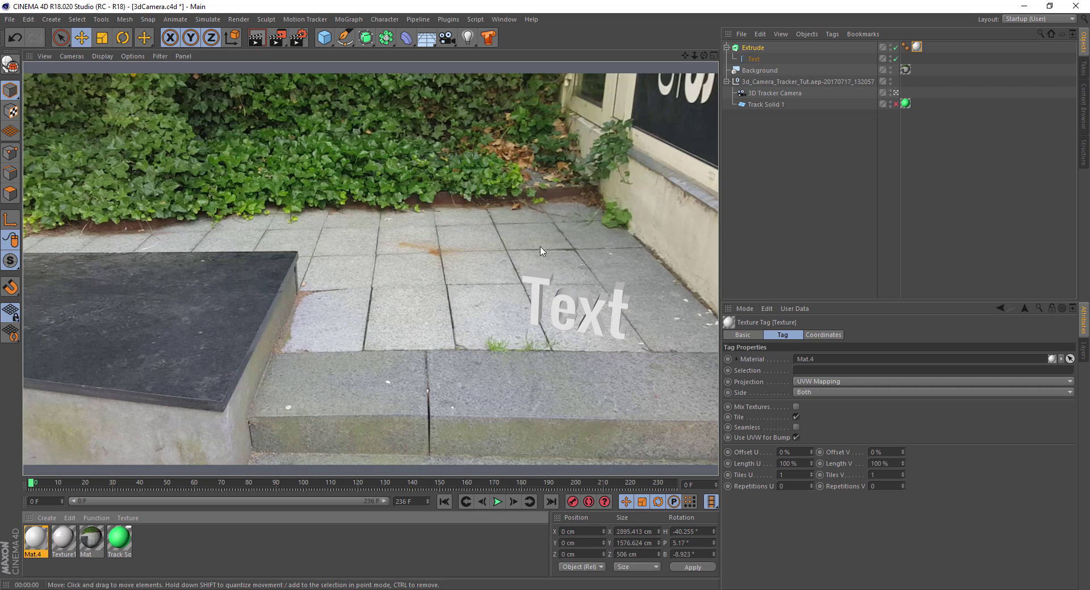
left_click(375, 542)
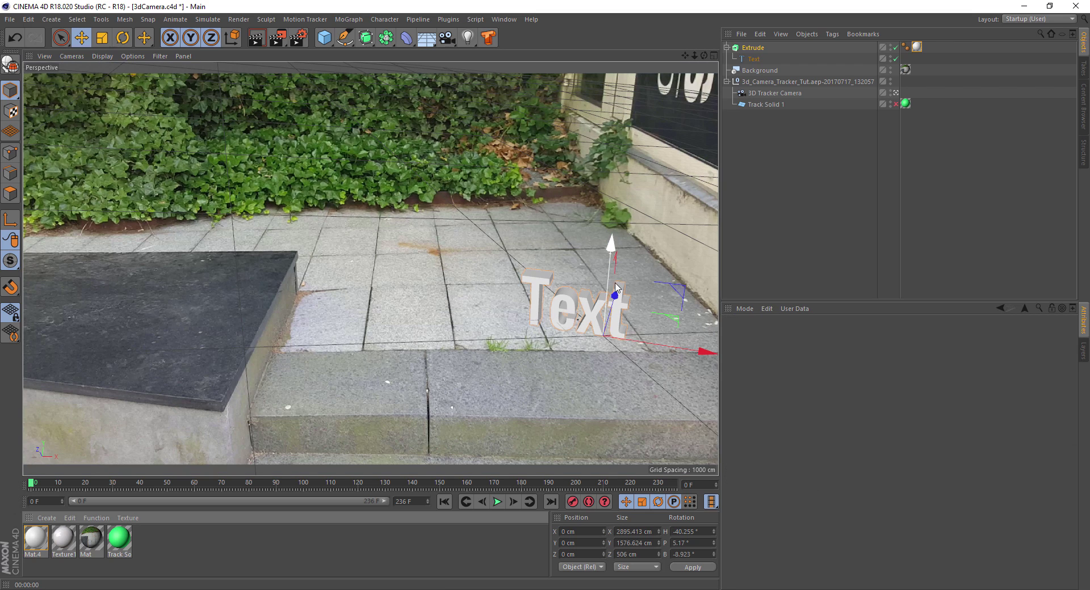
- Add an omni light and move it above the text to about X -5921, Y 4936, Z -5136 cm
left_click(468, 37)
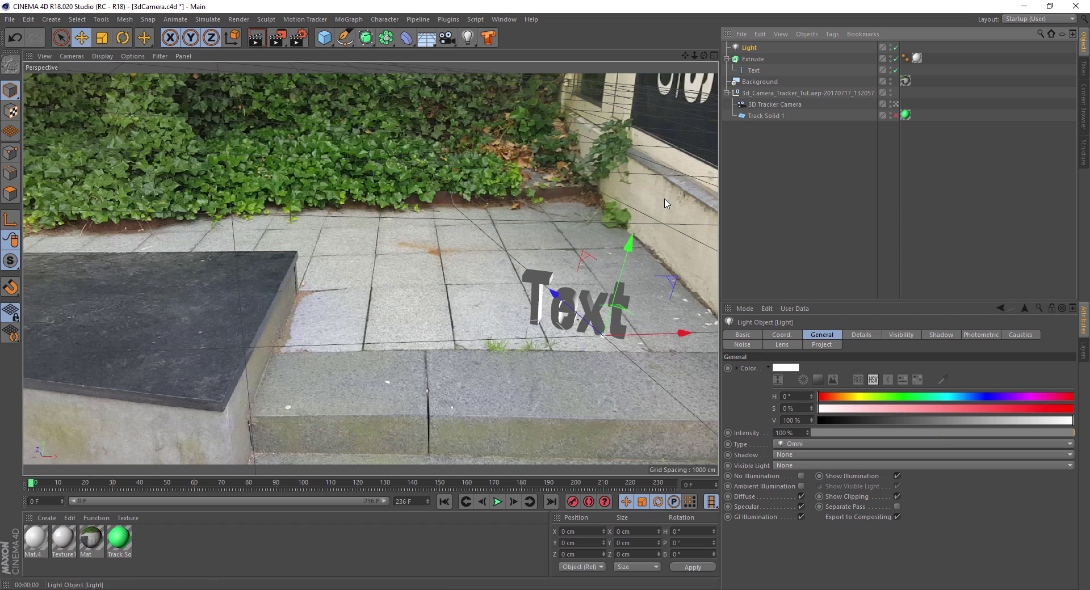
left_click_drag(632, 254, 618, 278)
left_click_drag(706, 311, 565, 313)
left_click_drag(497, 229, 597, 264)
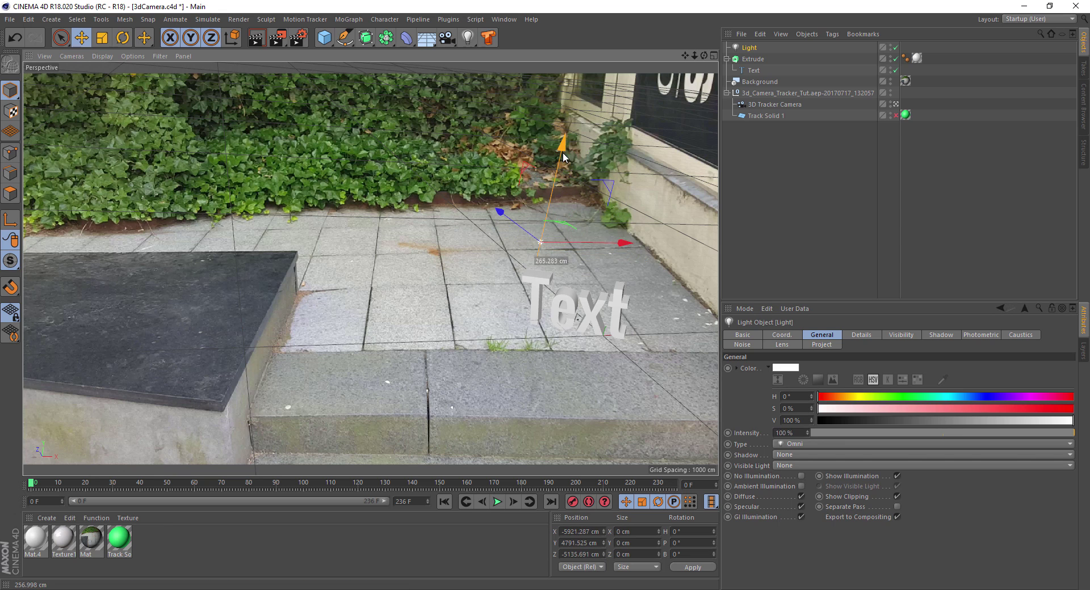
left_click_drag(563, 152, 574, 126)
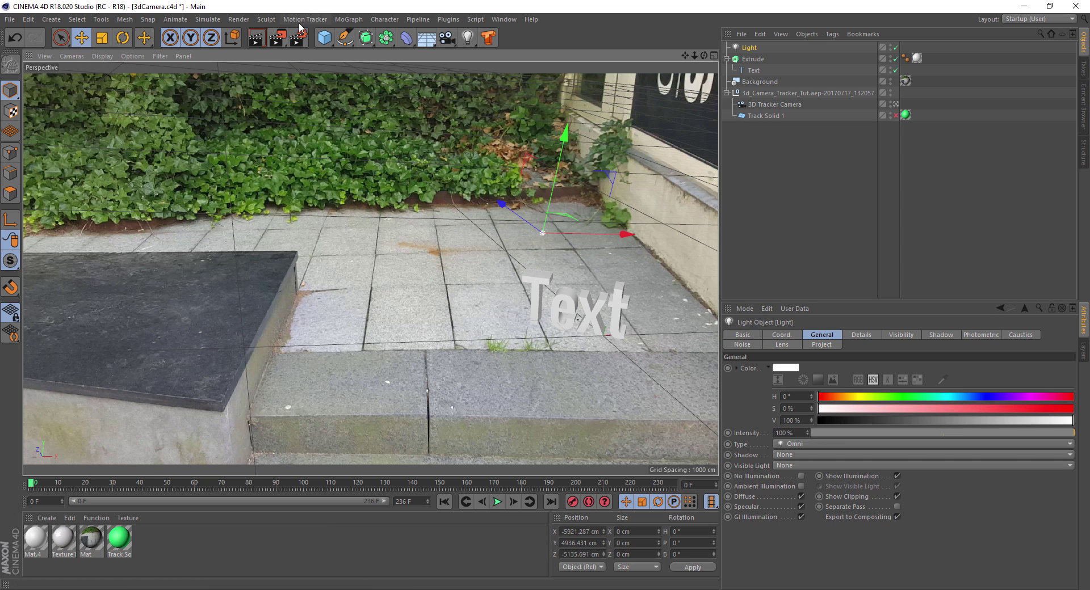
- Add the Ambient Occlusion effect to the render settings and render a preview of the view
left_click(299, 38)
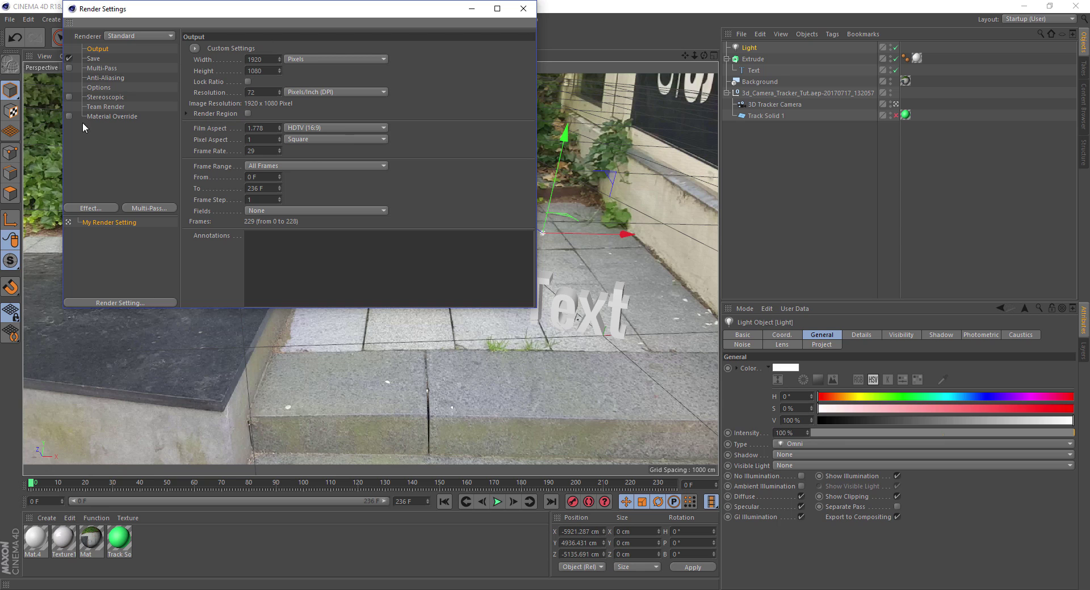
left_click(93, 205)
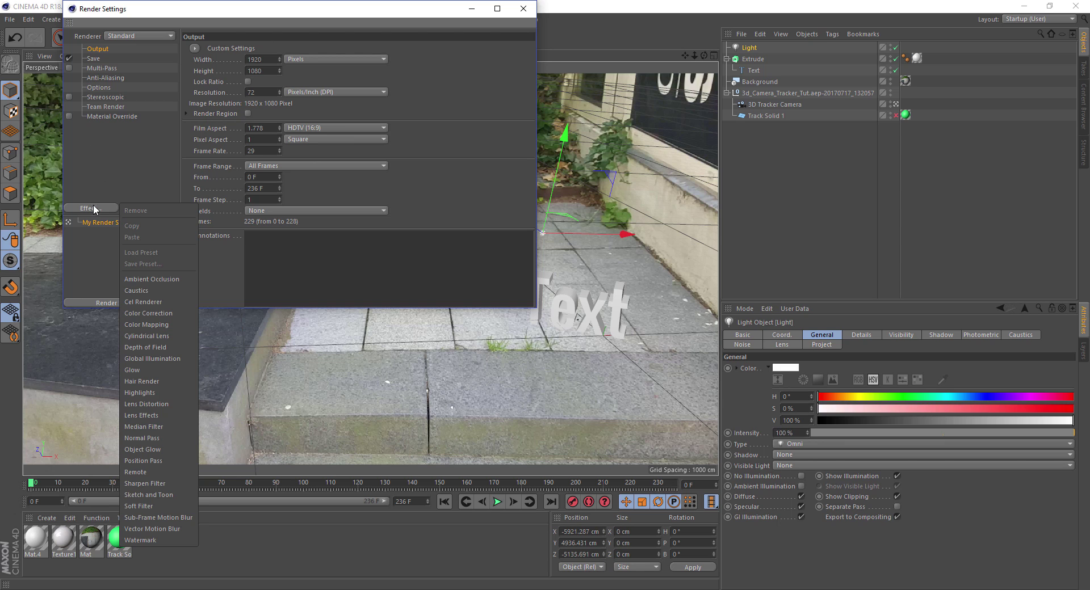
left_click(154, 278)
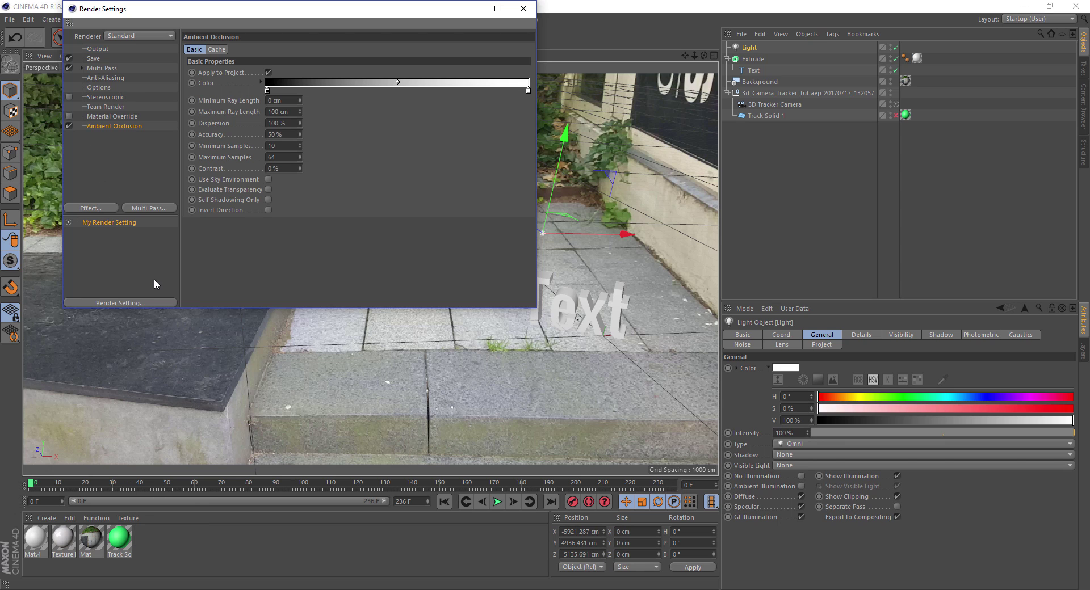
left_click(471, 8)
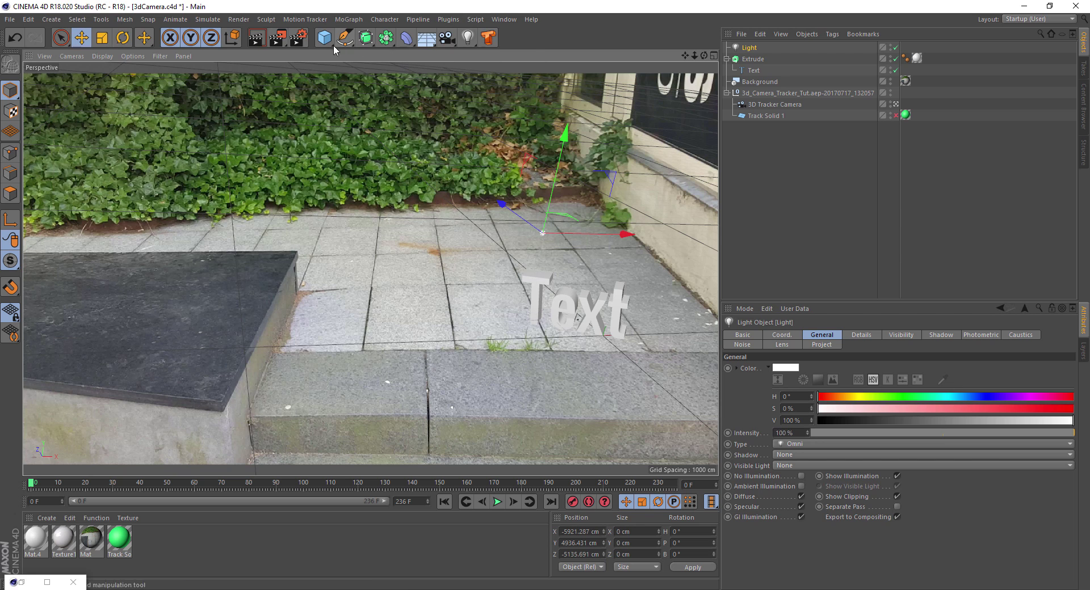
left_click(260, 42)
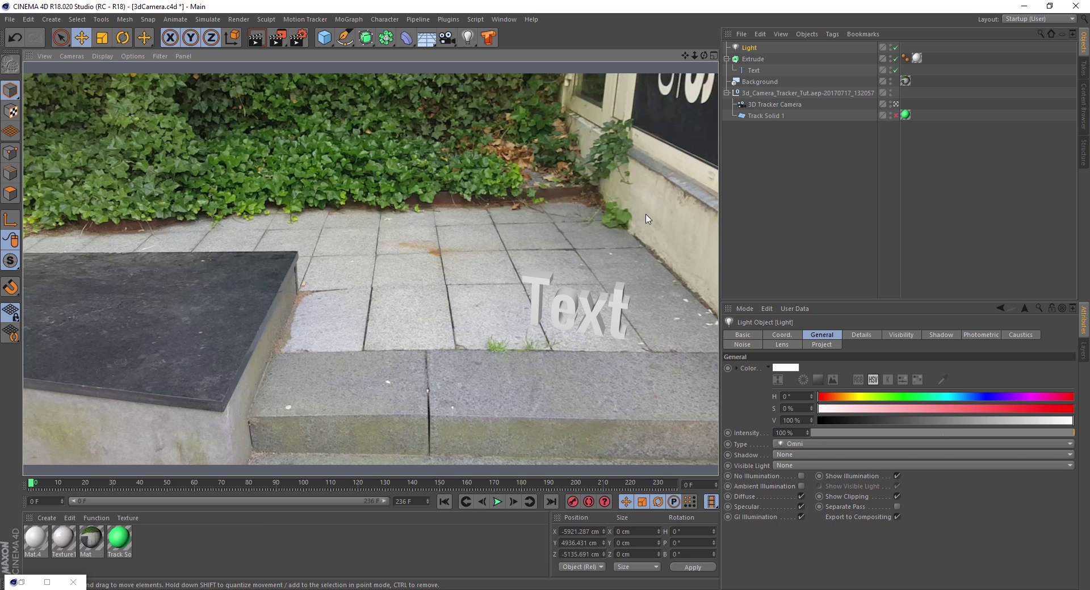
left_click(483, 235)
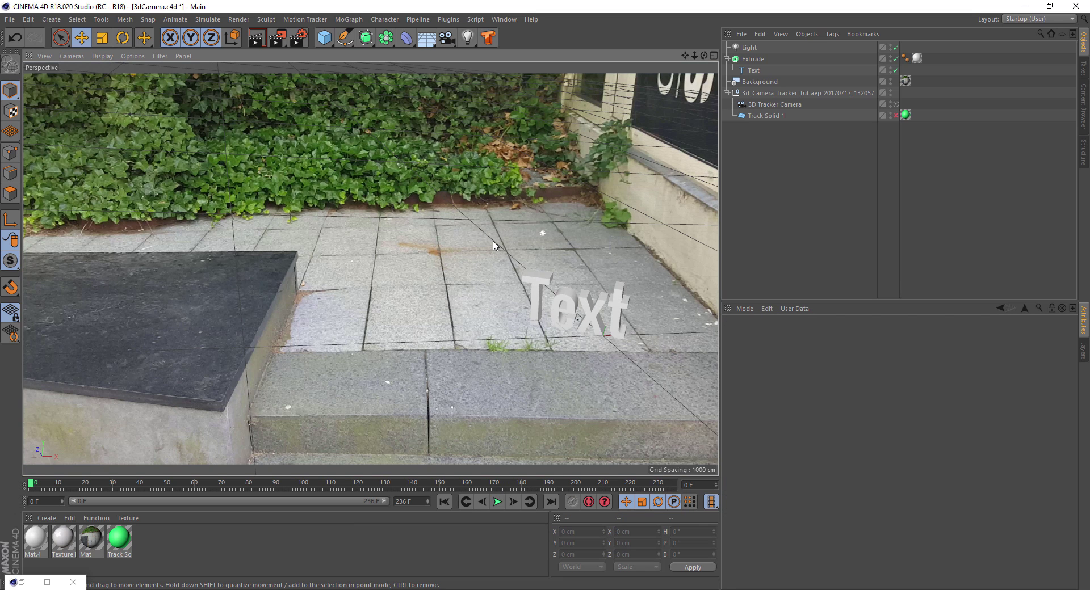
- Add a plane object and set its width to 5000 cm
left_click(329, 41)
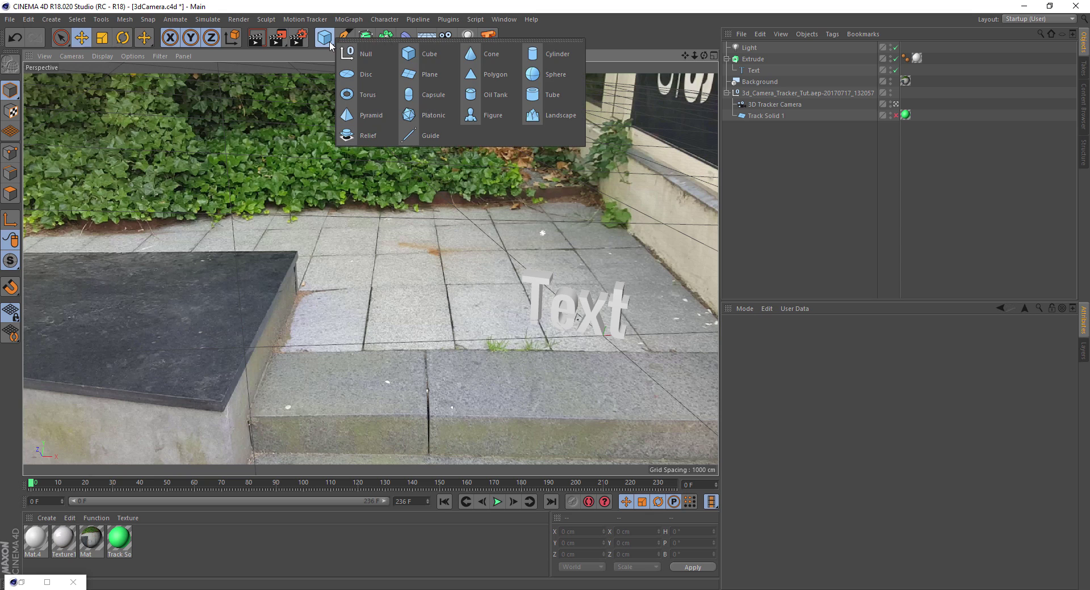
left_click(434, 78)
left_click(808, 359)
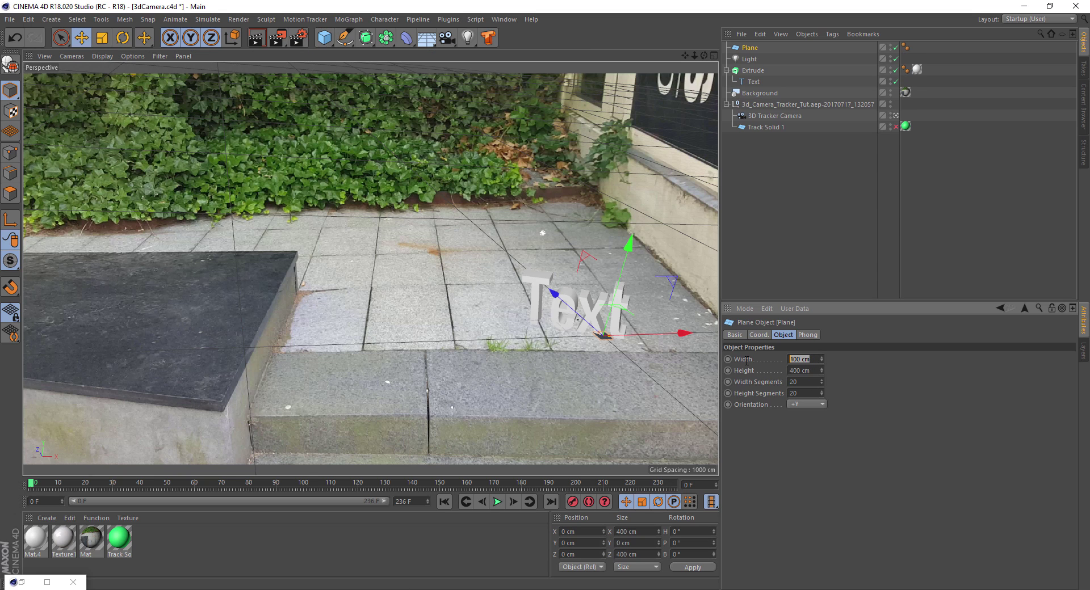
type("5000")
key("Return")
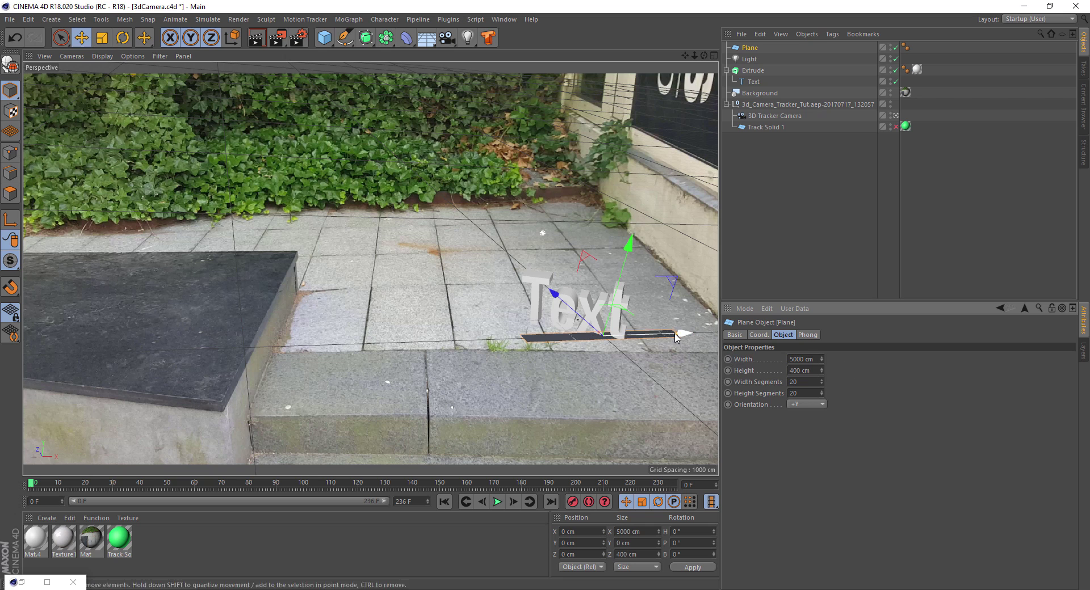
- Enlarge the plane to about 6880 by 9745 cm, lower it to about Y -318 cm under the text, and preview the render
left_click_drag(677, 337, 703, 333)
left_click_drag(596, 331, 544, 244)
left_click_drag(623, 244, 623, 261)
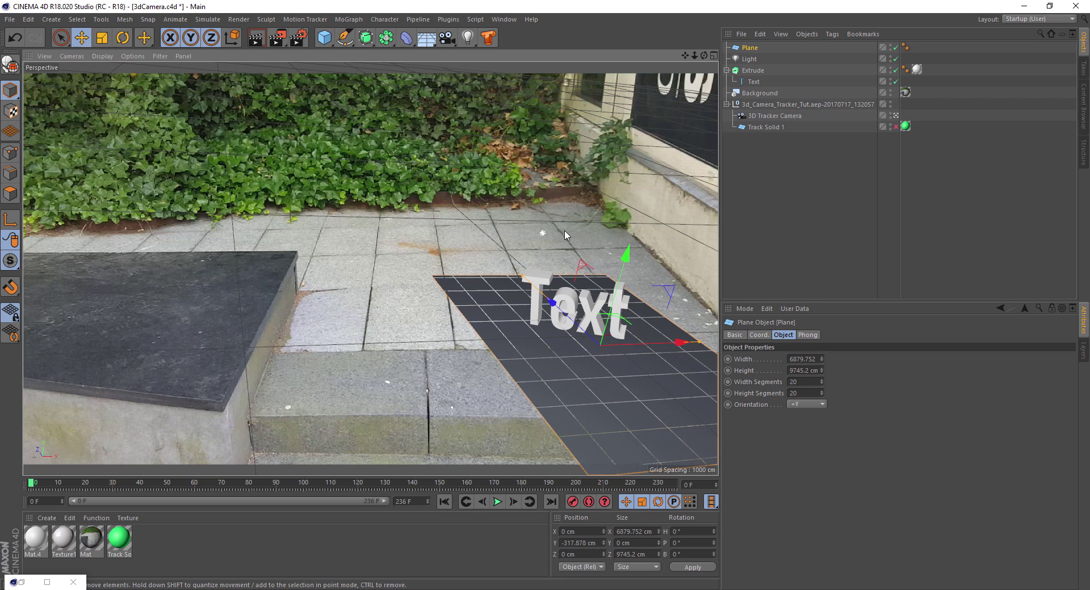
left_click(259, 37)
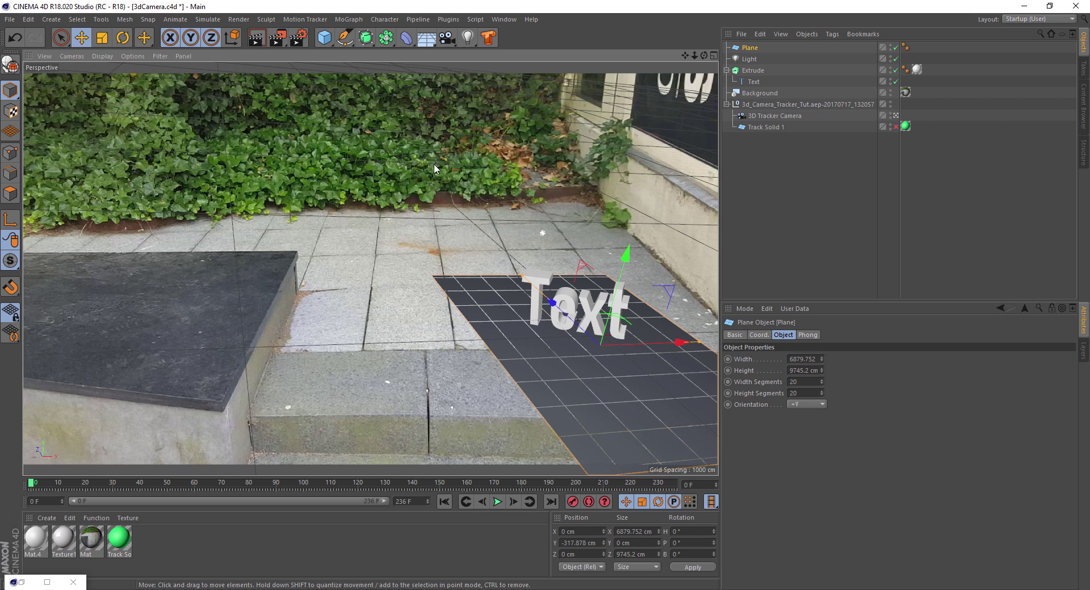
- Set the light's shadow to Shadow Maps (Soft) and render a preview of the shadow on the plane
left_click(749, 59)
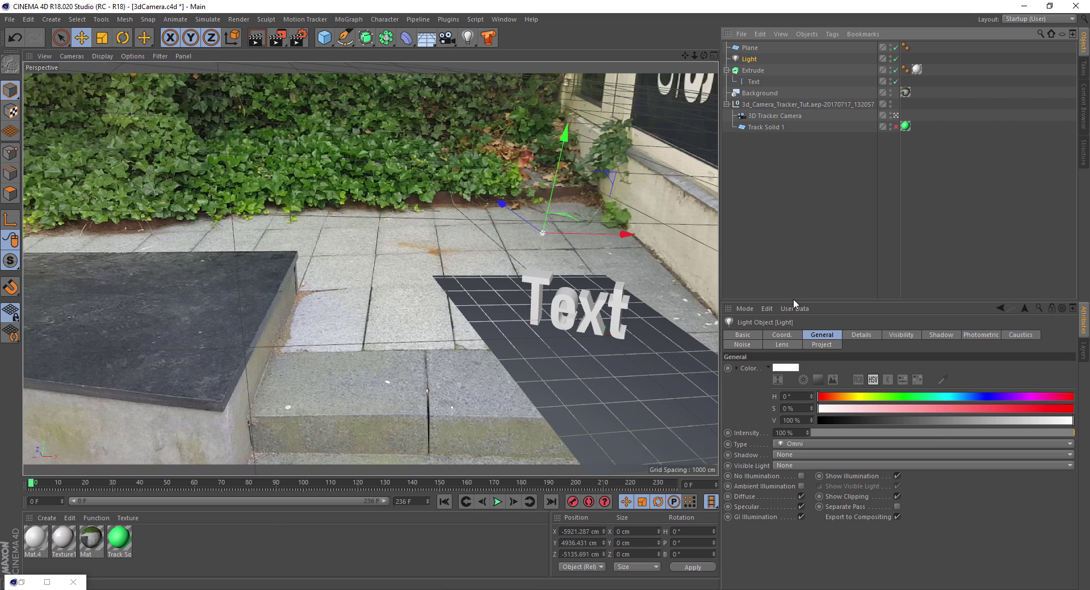
left_click(785, 454)
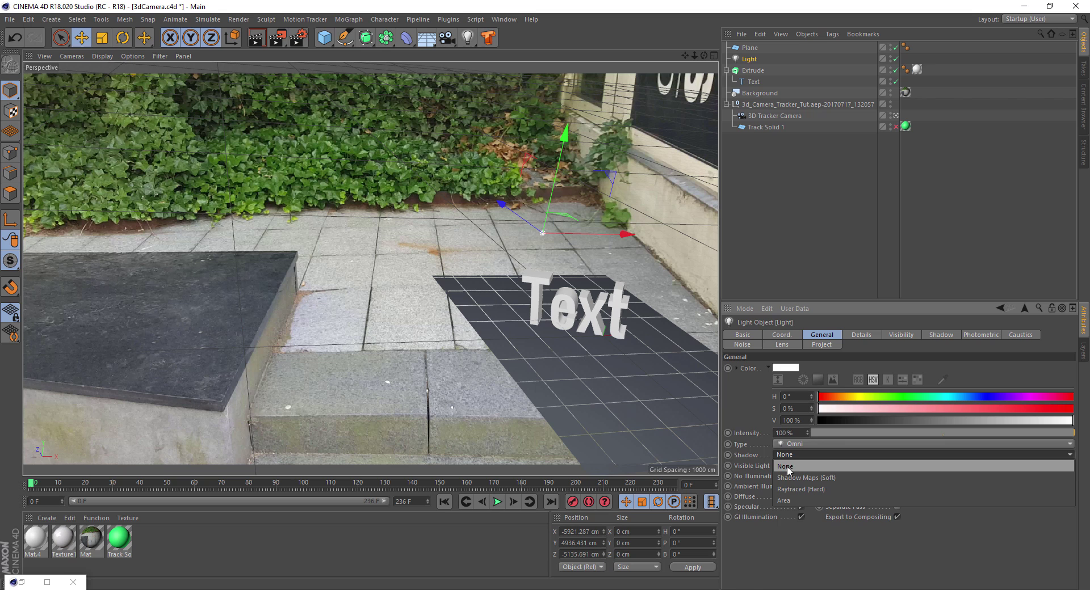
left_click(805, 480)
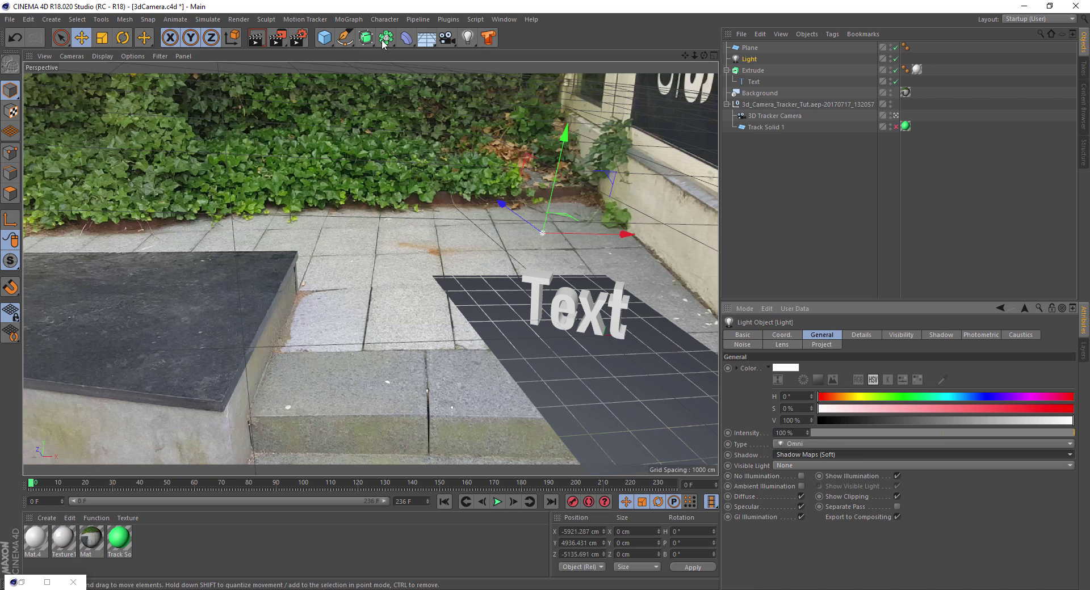
key("ctrl+r")
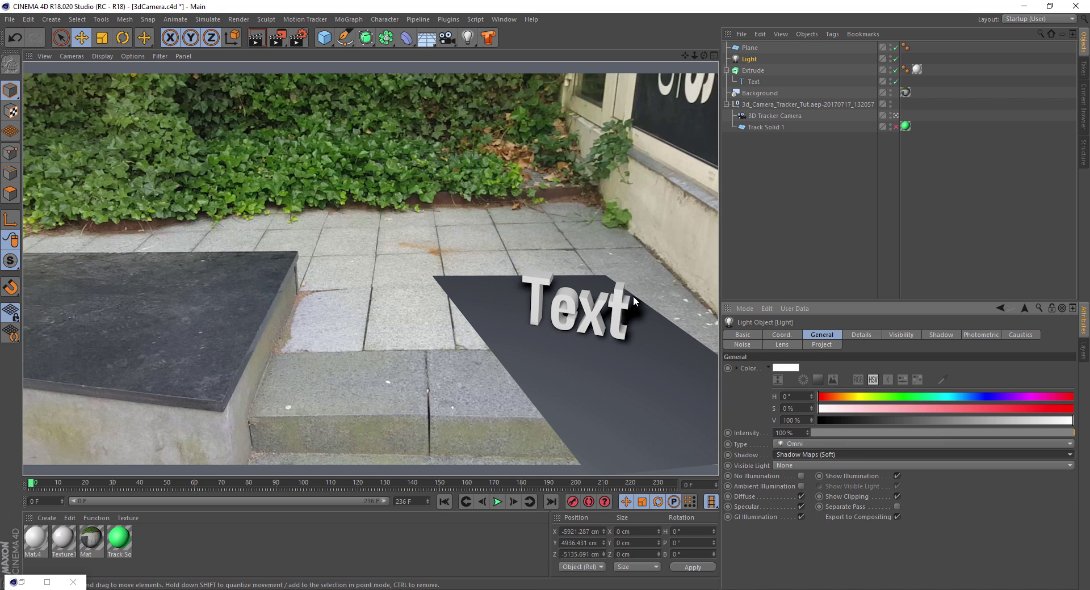
left_click(516, 322)
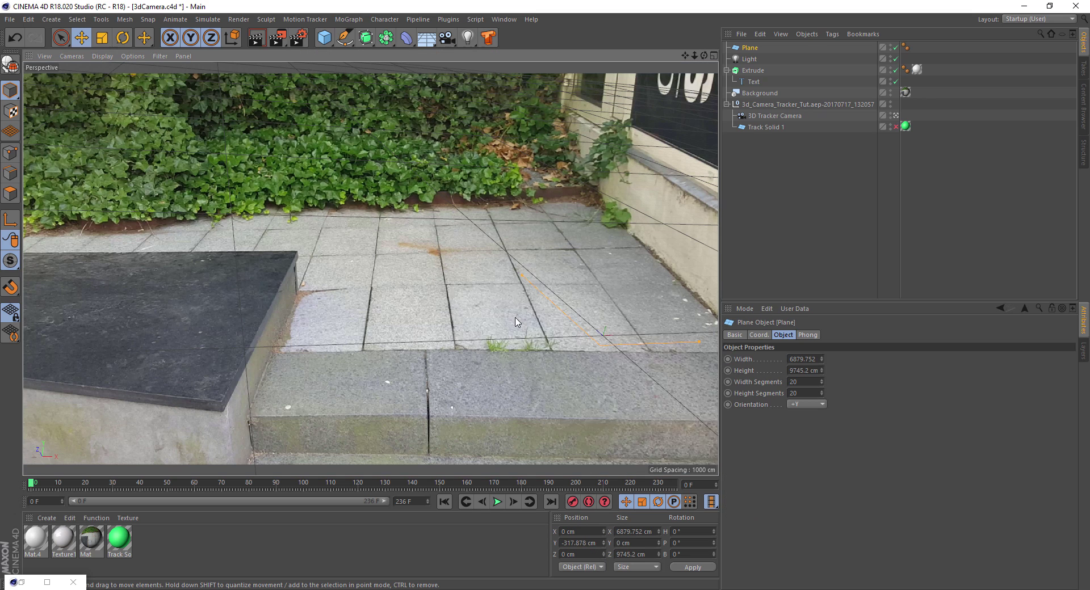
- Move the light to about X -9301, Y 6019, Z -8095 cm and render a preview of the shadow
left_click(749, 59)
left_click_drag(624, 236, 477, 243)
left_click(262, 41)
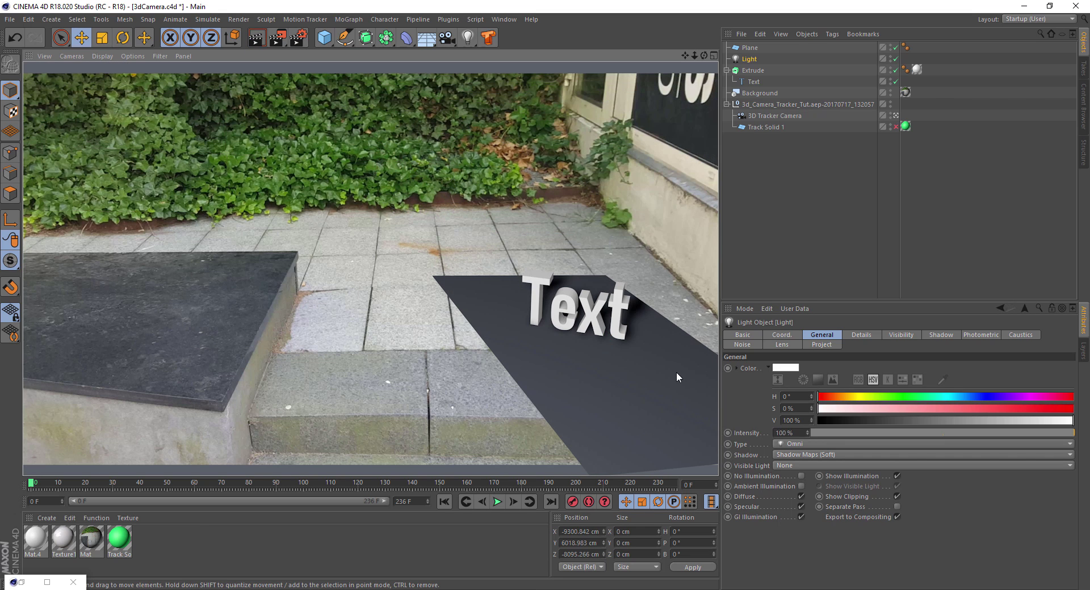
- Save the Cinema 4D project and check the updated composite in After Effects before returning to Cinema 4D
left_click(649, 381)
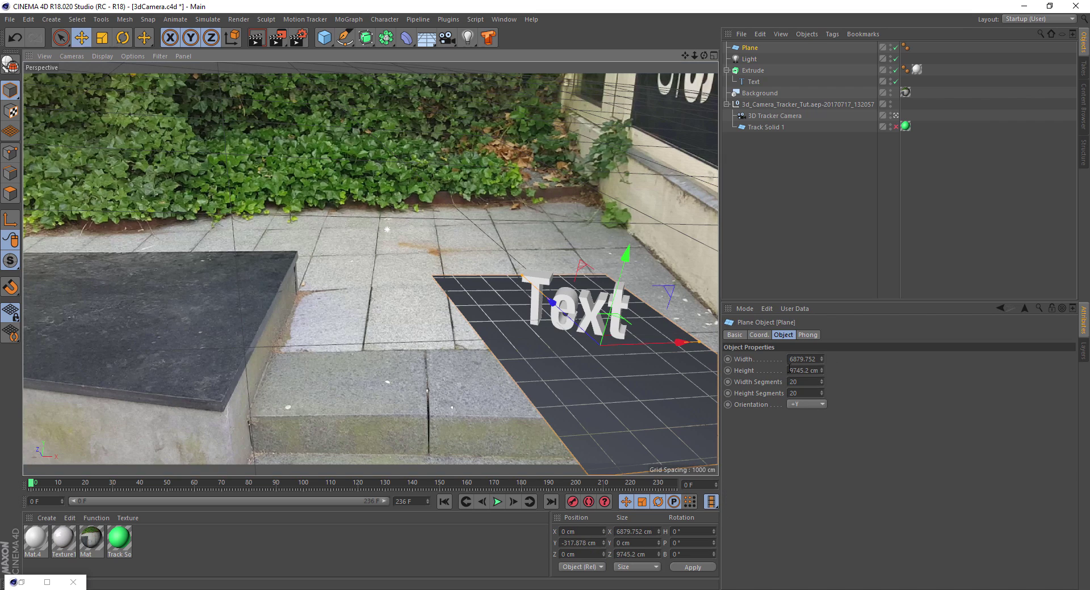
left_click(749, 59)
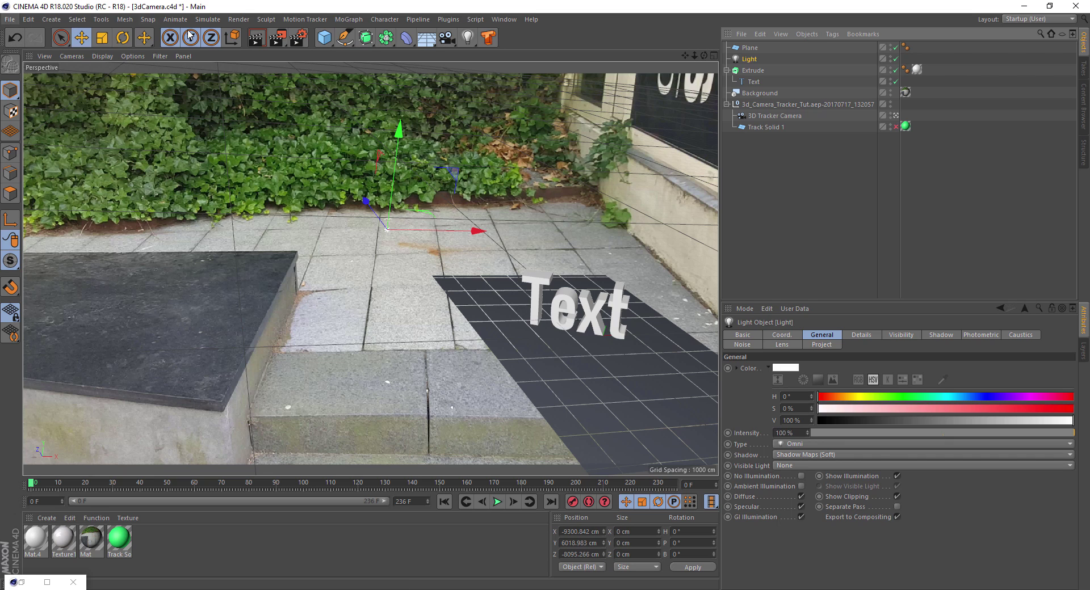
left_click(9, 19)
left_click(23, 114)
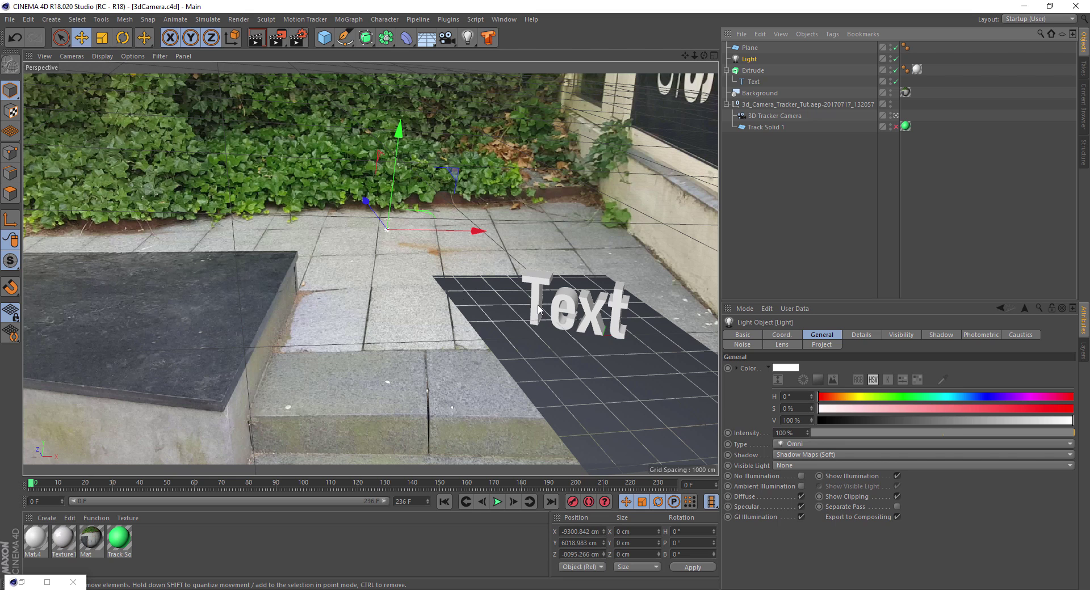
key("alt+Tab")
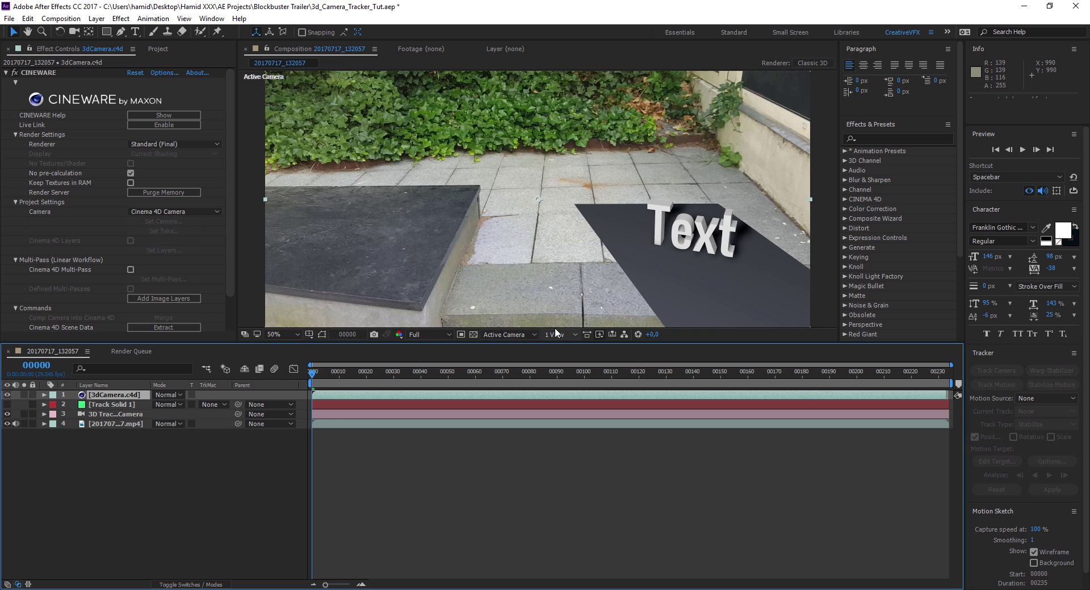
key("alt+Tab")
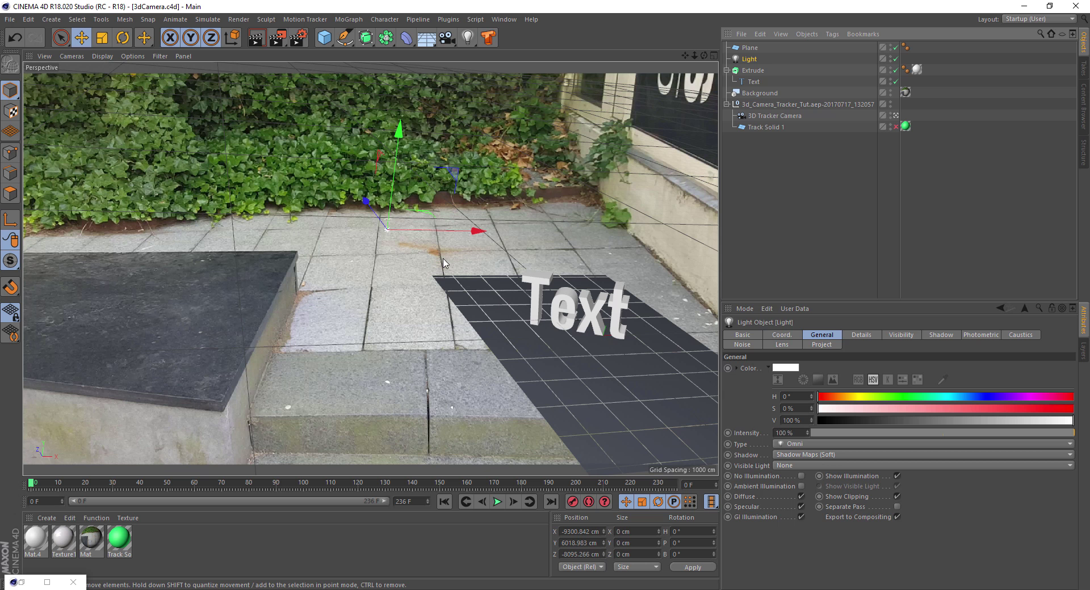
- Add Ambient Occlusion and Shadow passes to the multi-pass render settings
left_click(297, 38)
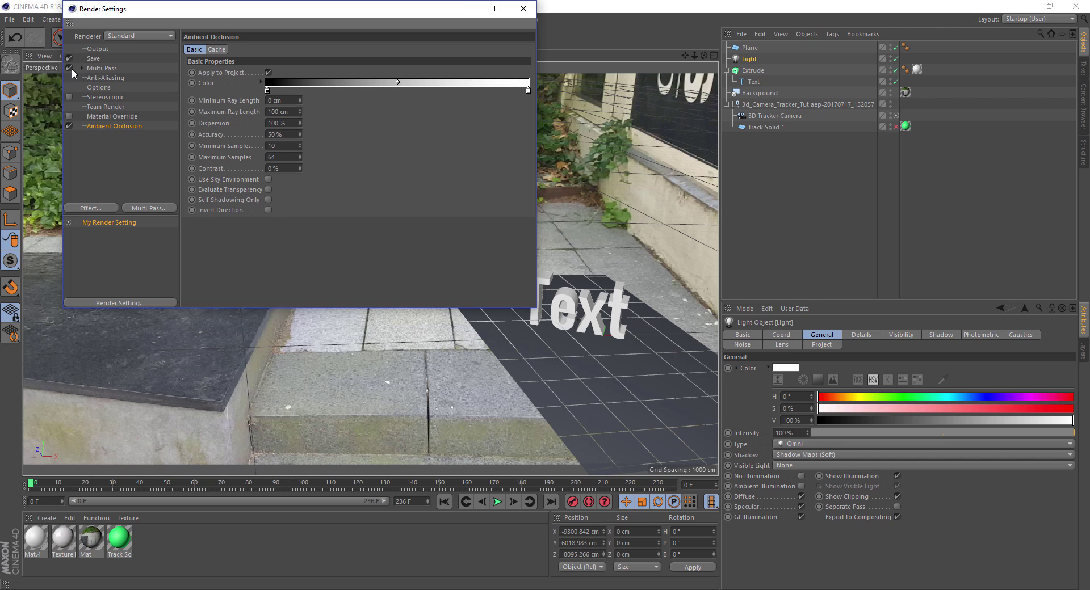
right_click(102, 69)
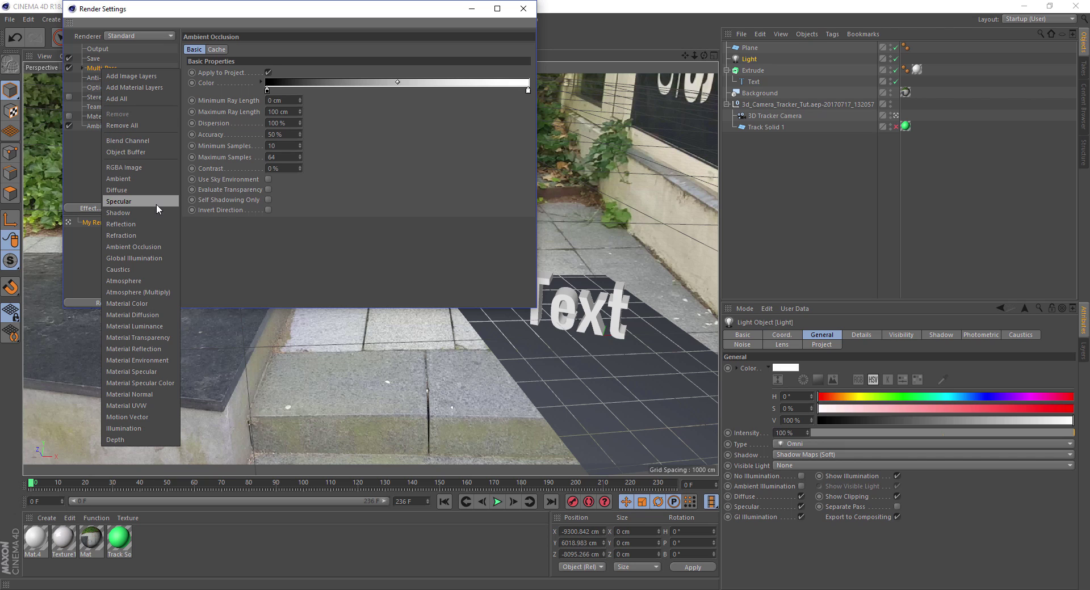
left_click(147, 246)
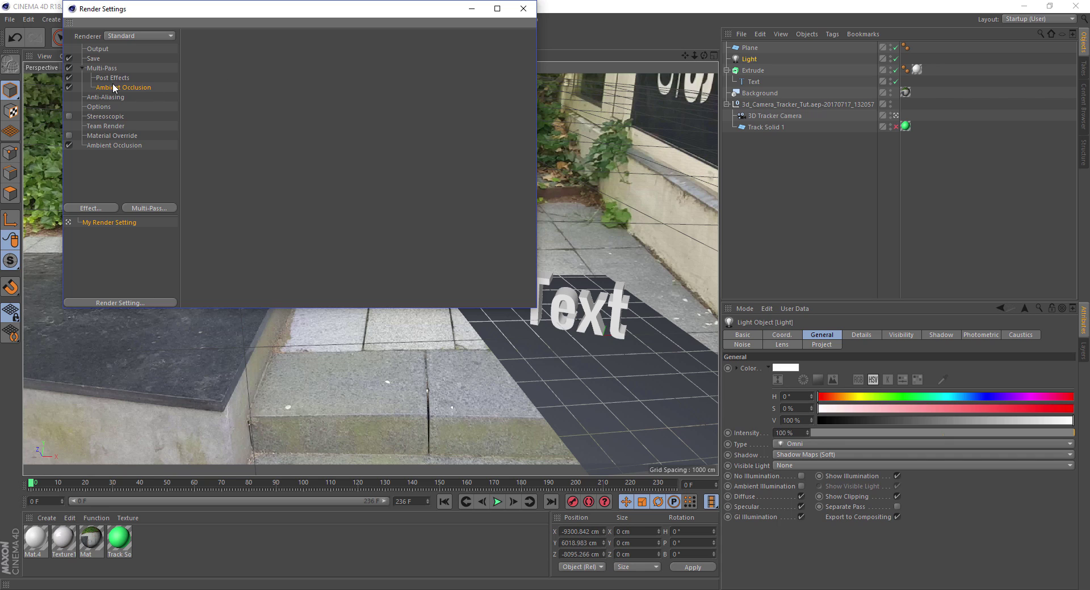
right_click(103, 69)
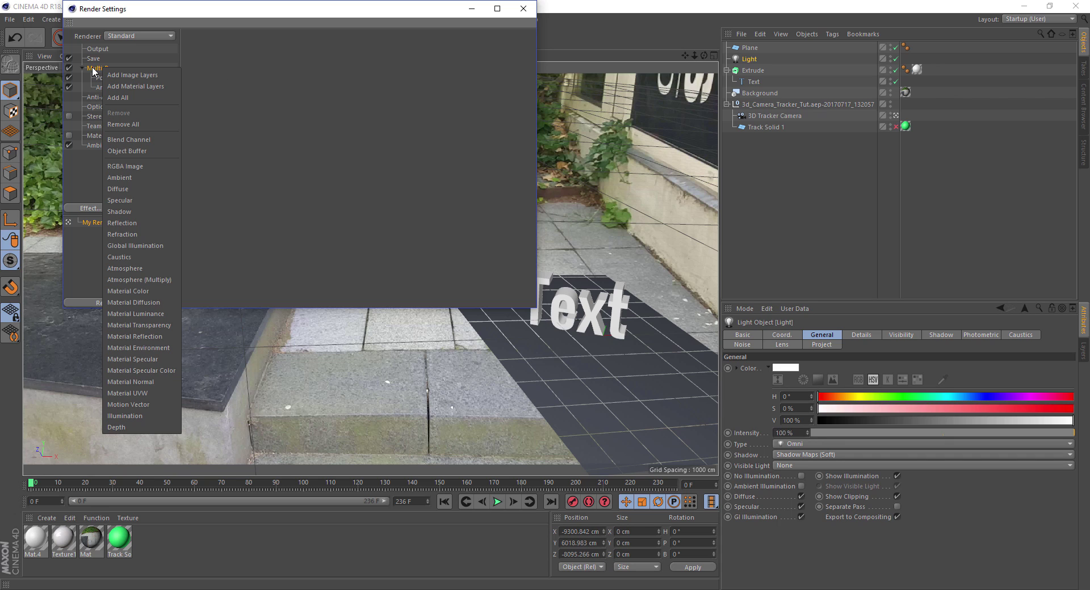
left_click(140, 211)
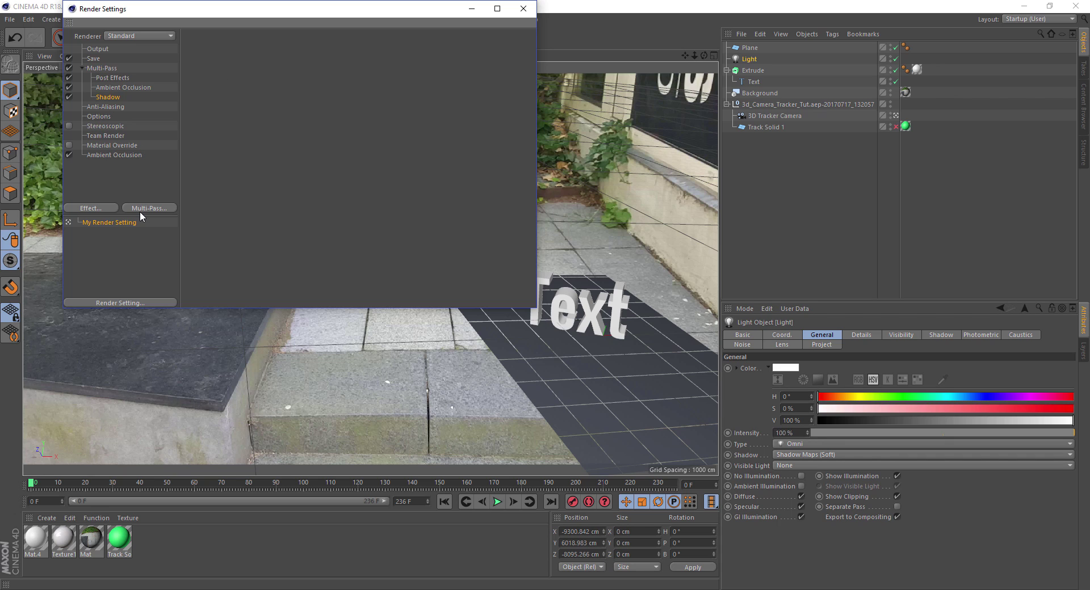
left_click(471, 9)
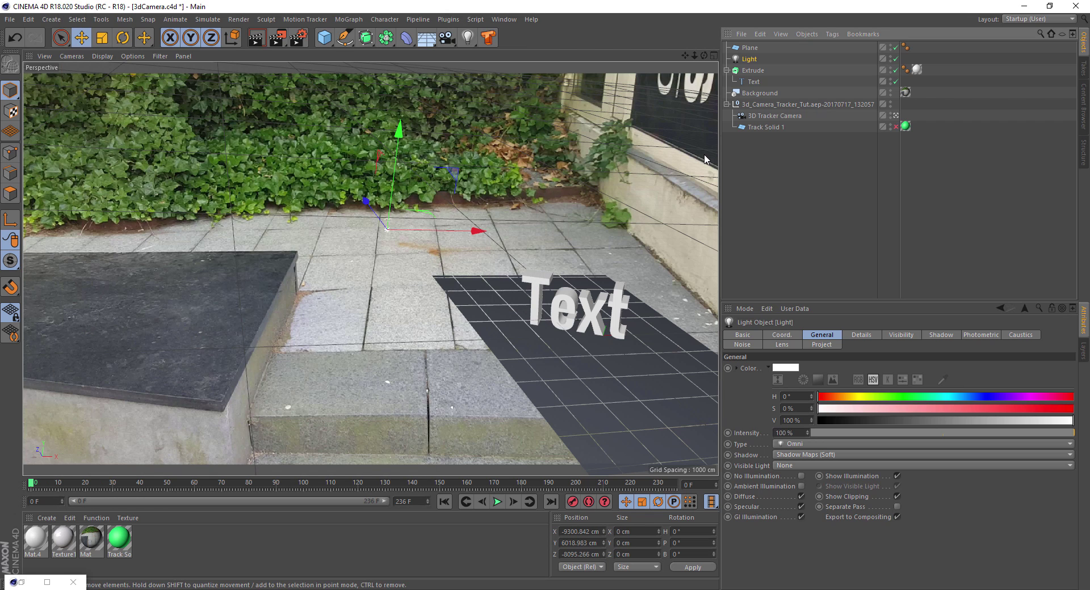
- Add a Compositing tag to the Extrude object and enable object buffer 1 on it
left_click(759, 73)
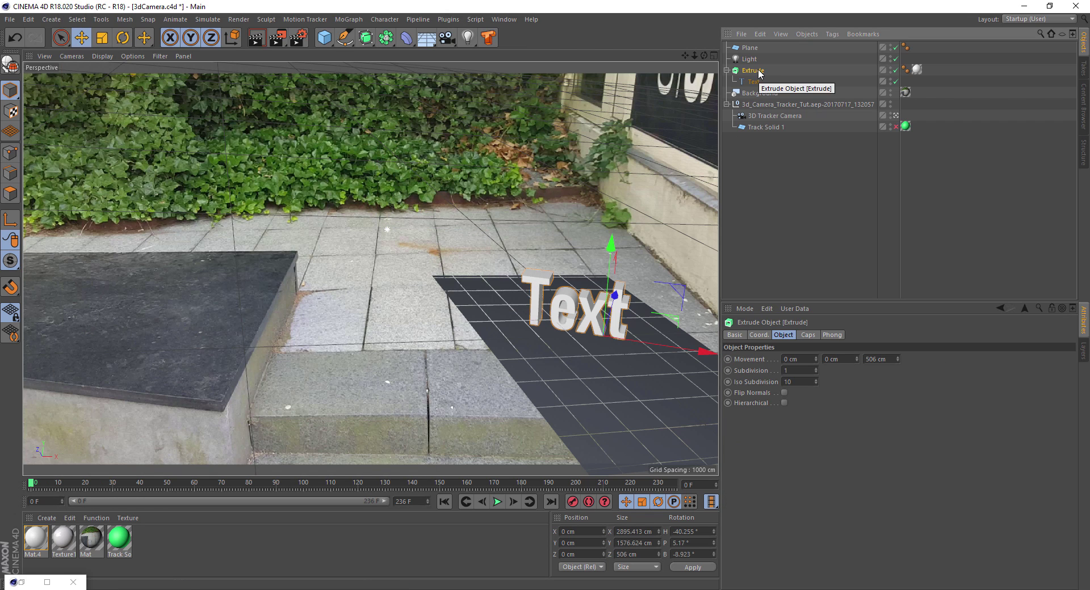
right_click(758, 72)
mouse_move(793, 76)
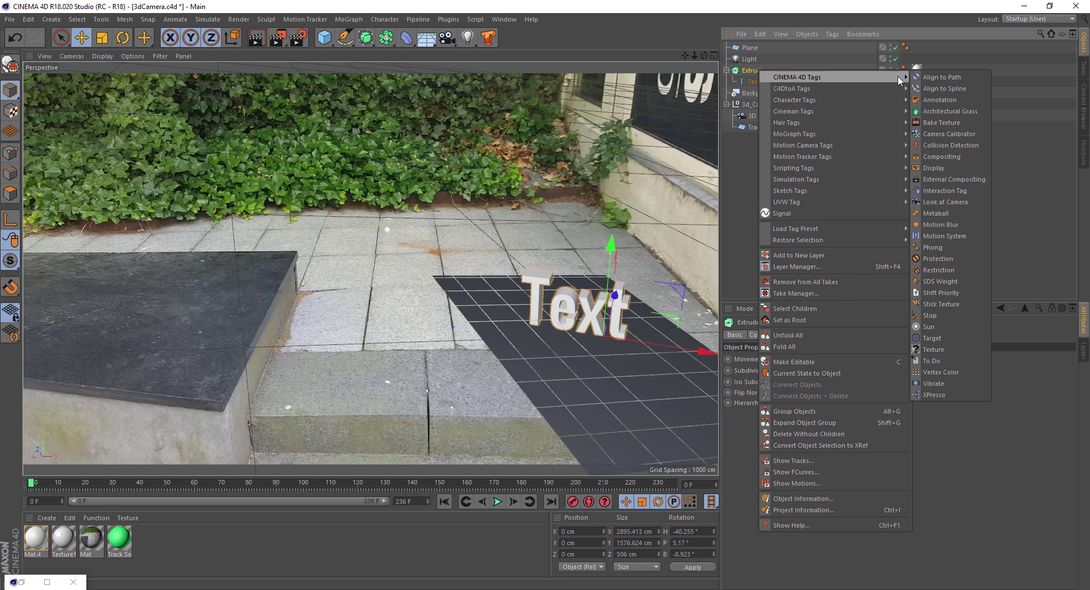
left_click(941, 157)
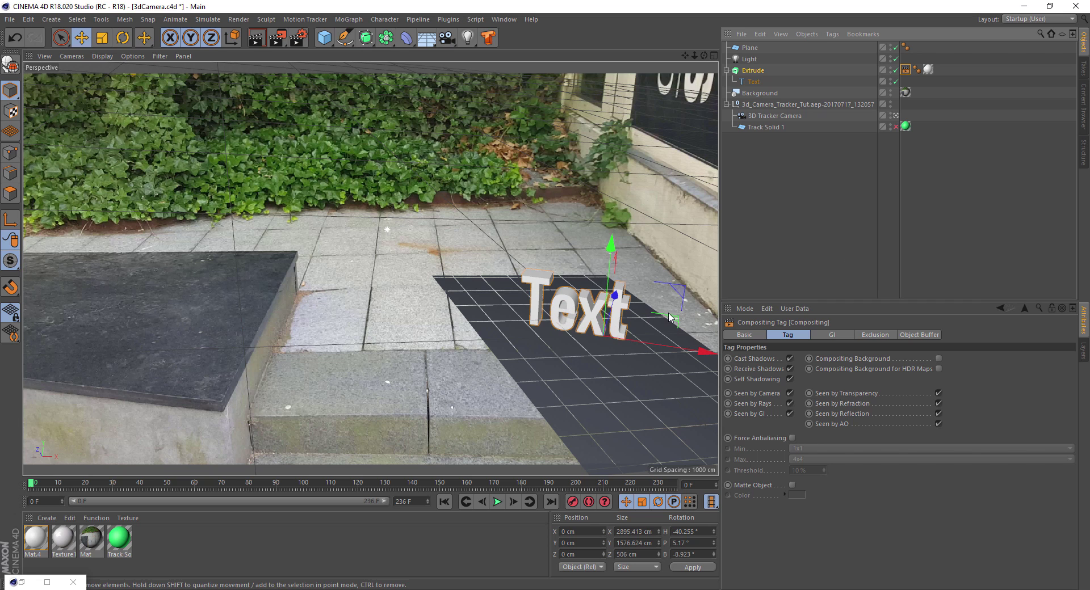
left_click(914, 336)
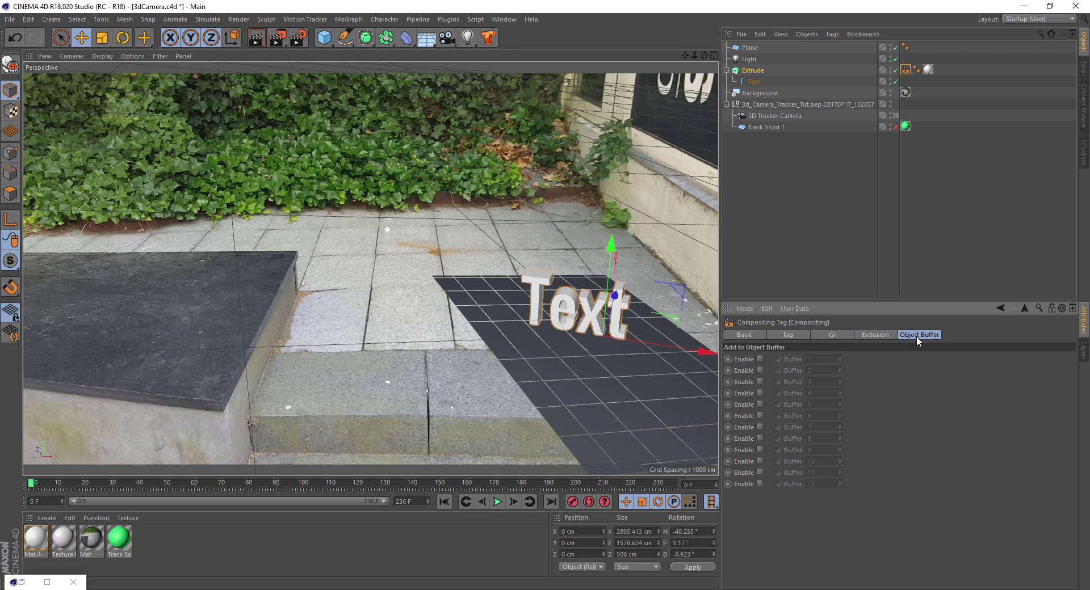
left_click(760, 359)
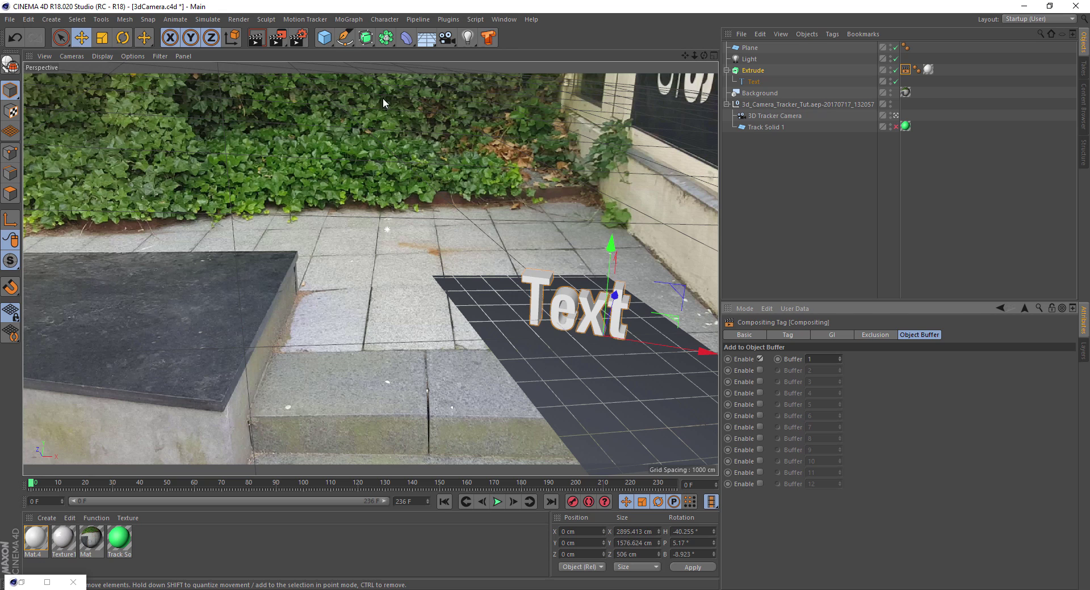
- Add an Object Buffer pass with group ID 1 to the multi-pass render settings and save the project
left_click(298, 38)
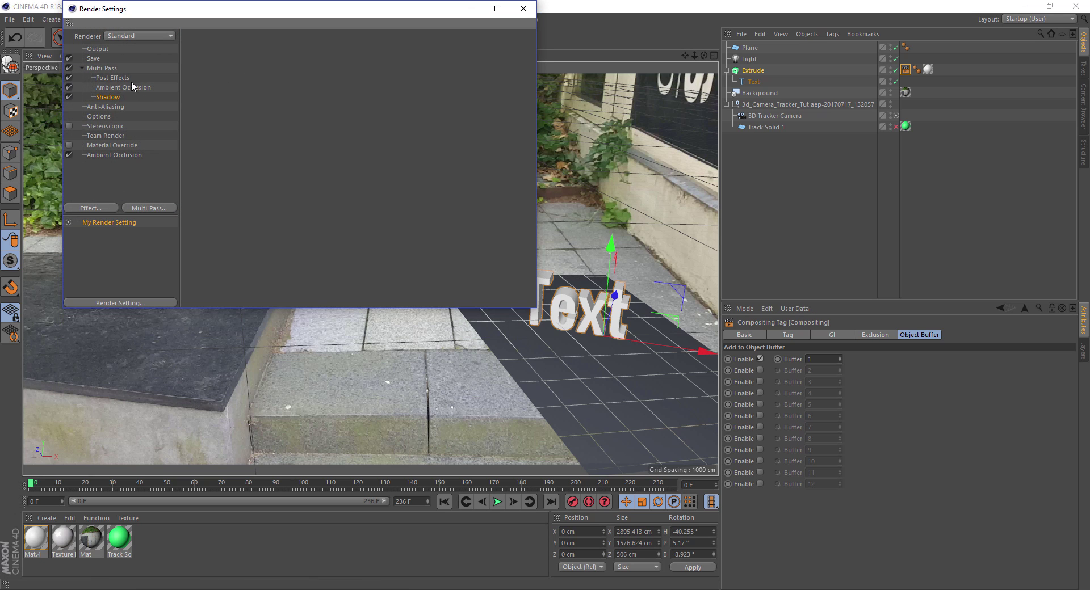
right_click(96, 69)
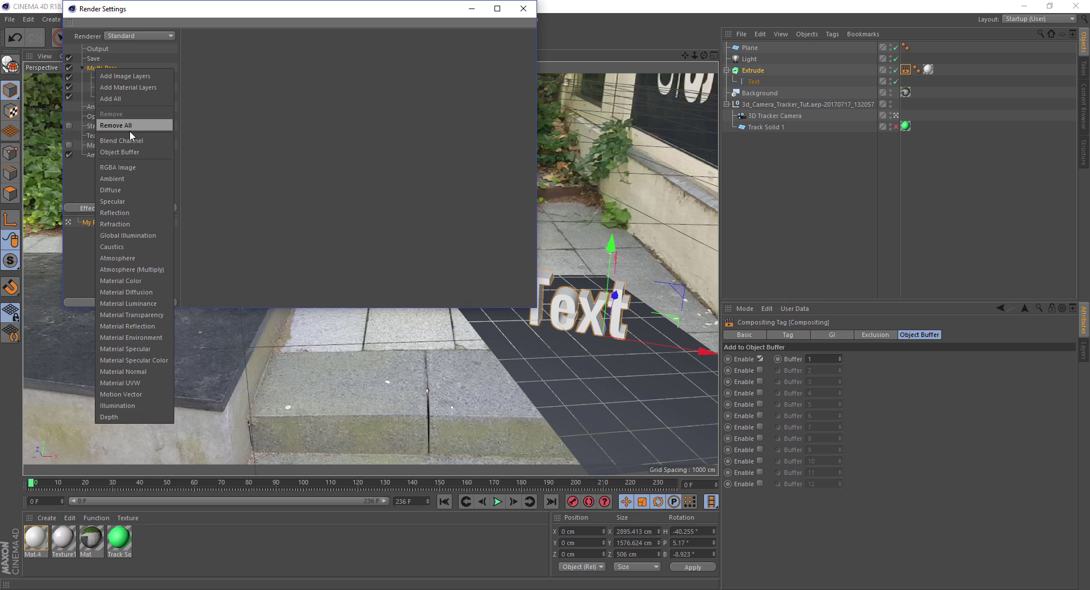
left_click(127, 152)
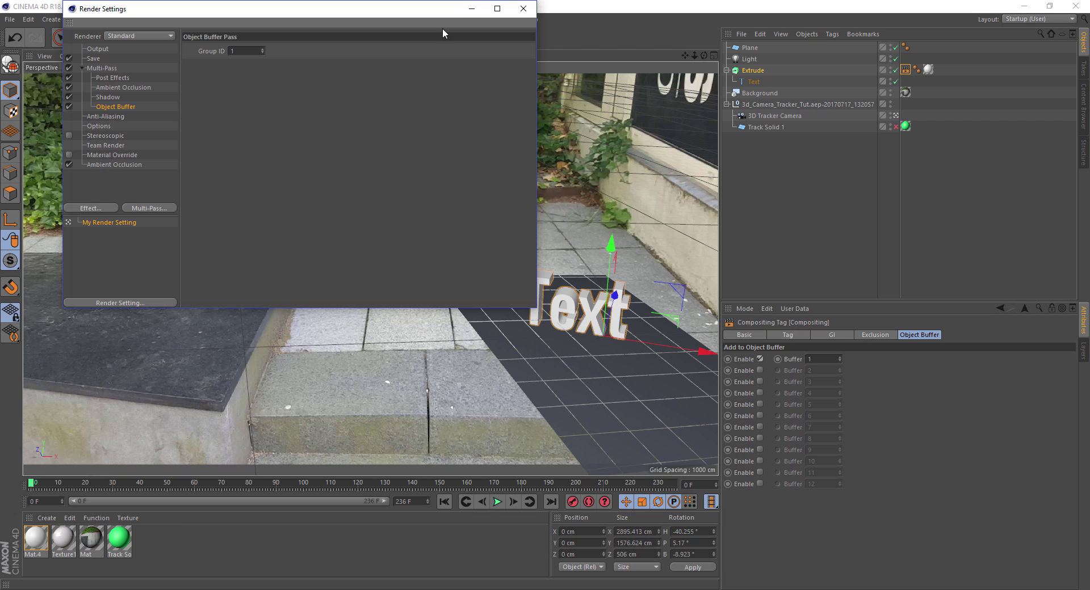
left_click(475, 10)
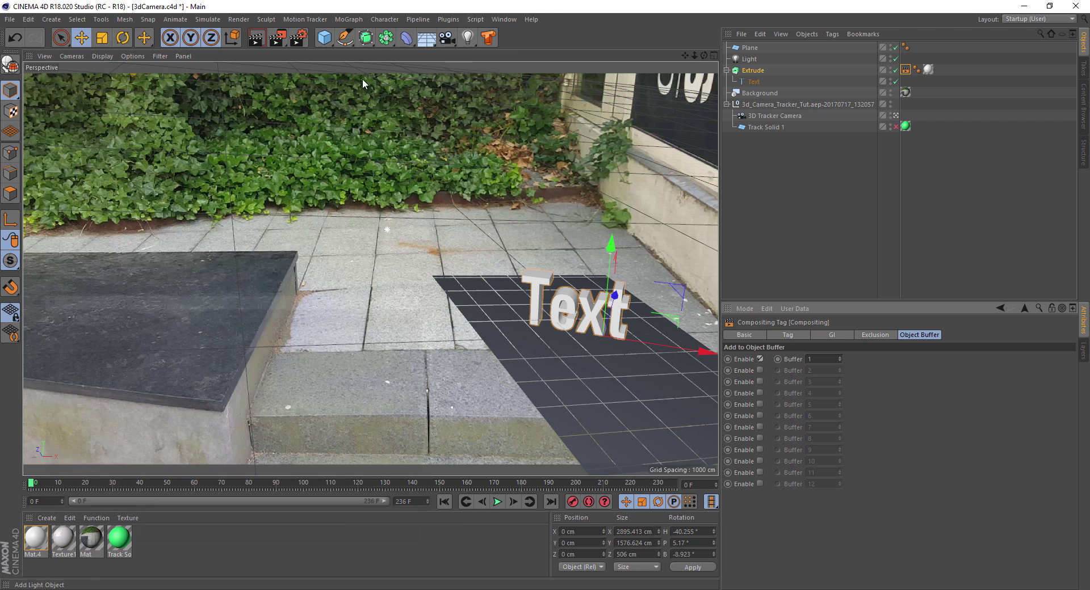
left_click(9, 20)
left_click(36, 111)
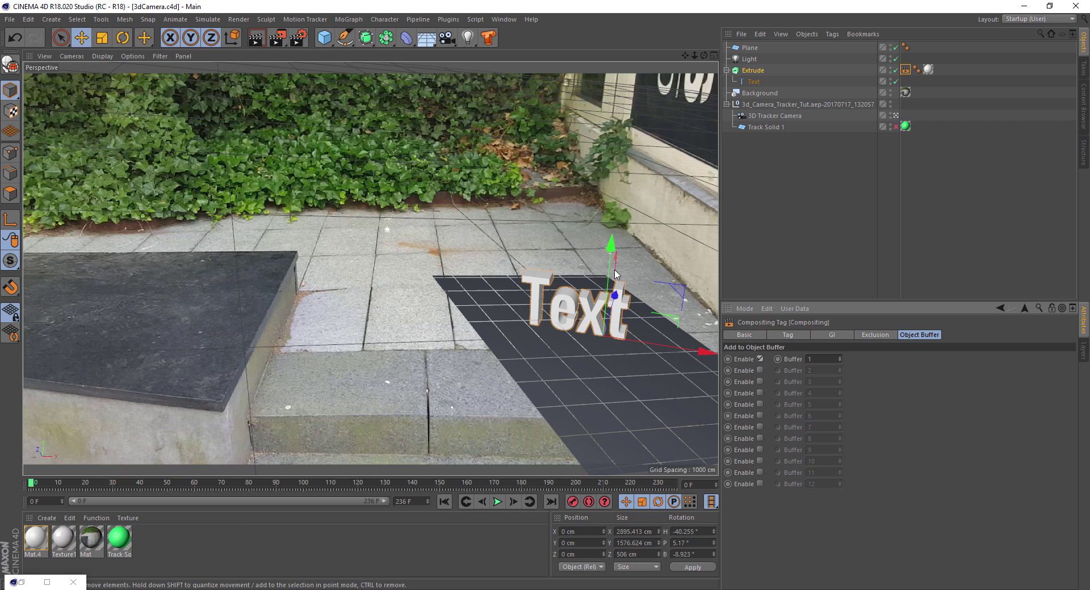
- Switch to After Effects and rename the 3dCamera.c4d layer as Text3D
key("alt+Tab")
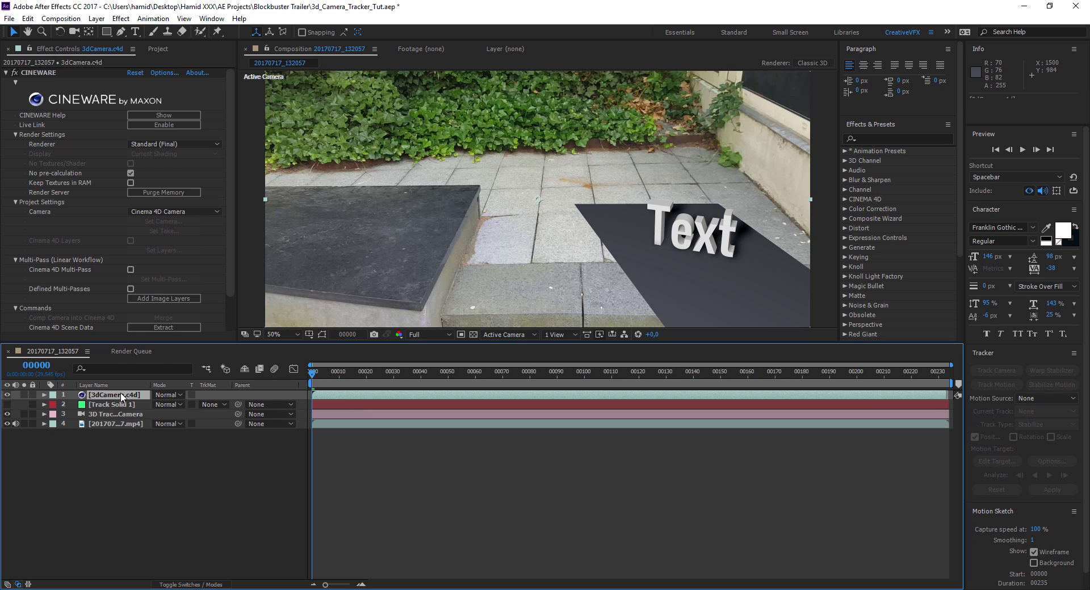
key("Return")
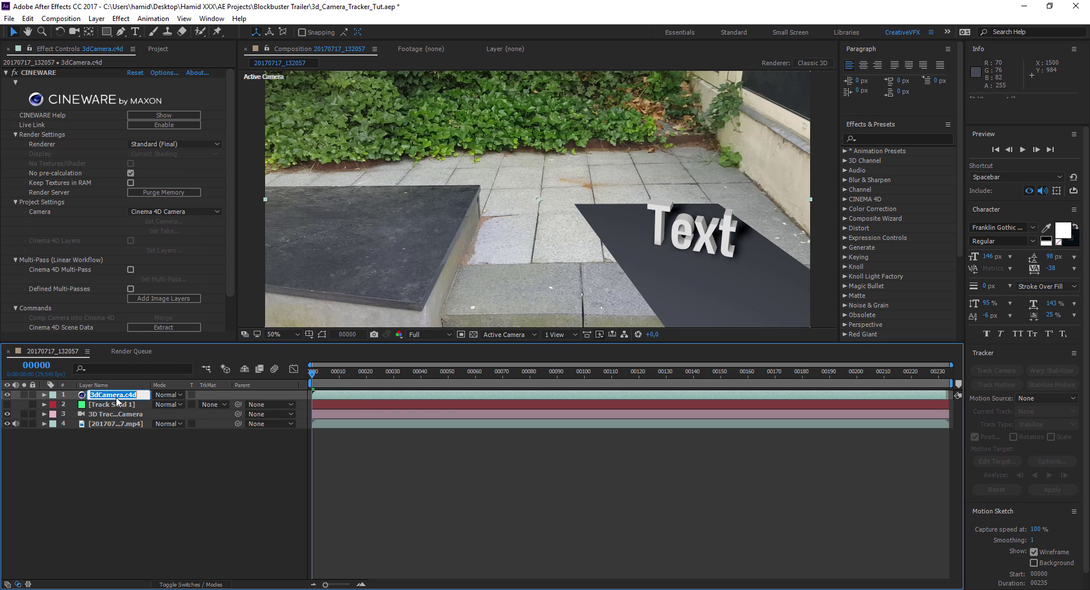
type("Text3D")
key("Return")
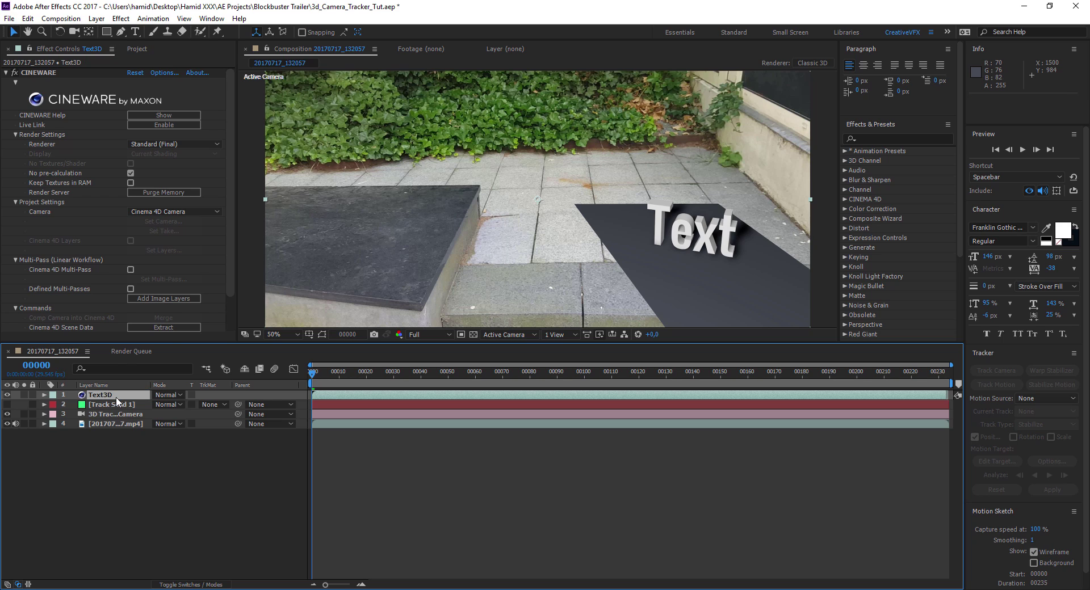
- Duplicate the Text3D layer and name the copy Text3D Matte
key("ctrl+d")
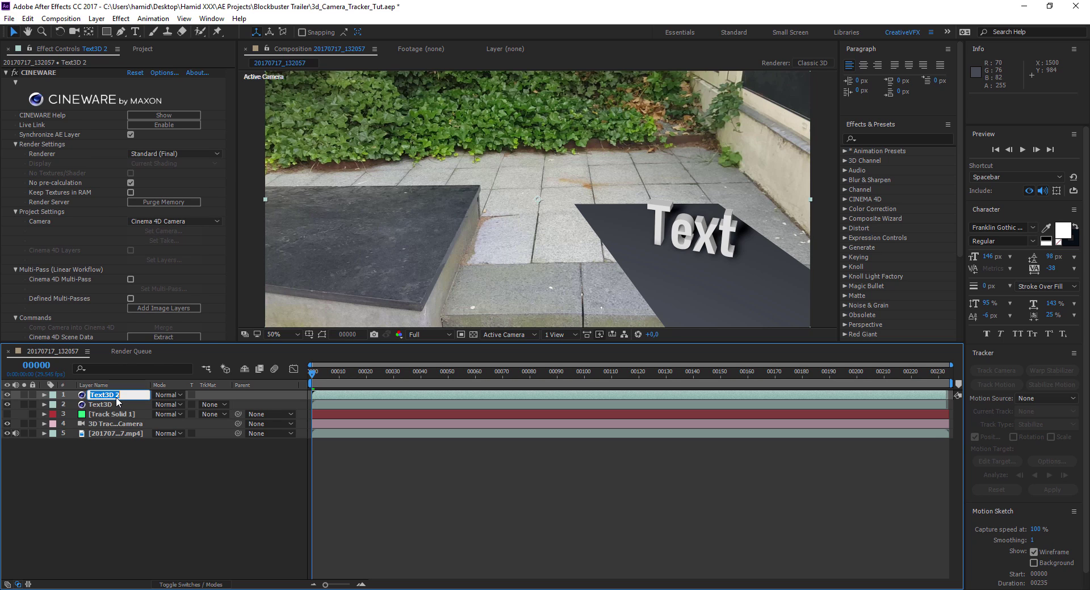
left_click(117, 399)
type("Matte")
key("Return")
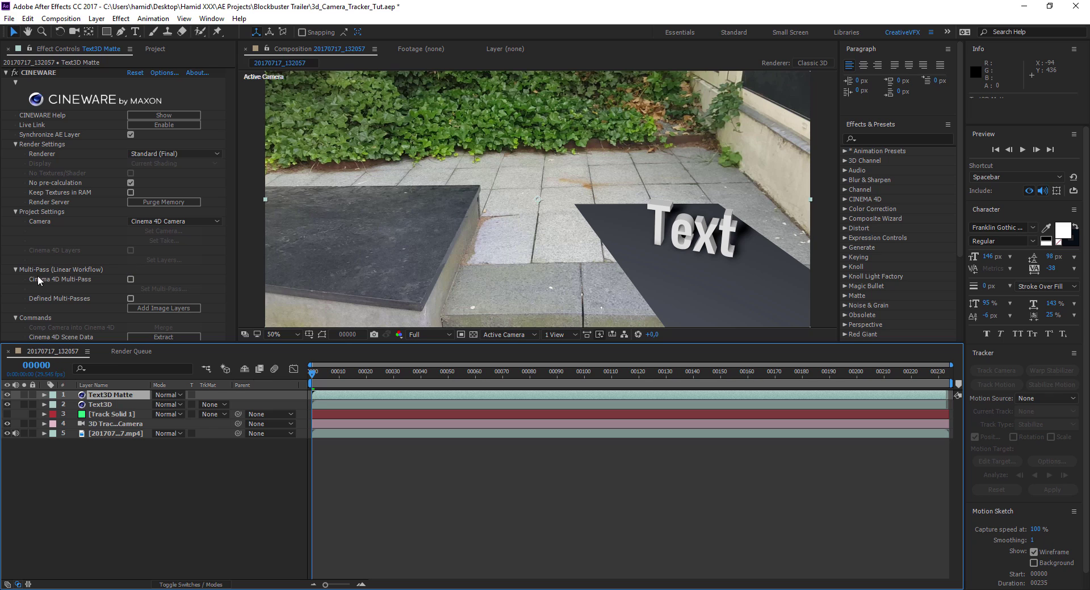
- Enable Cinema 4D Multi-Pass on the Text3D Matte layer and set its pass to Object Buffer
left_click(131, 279)
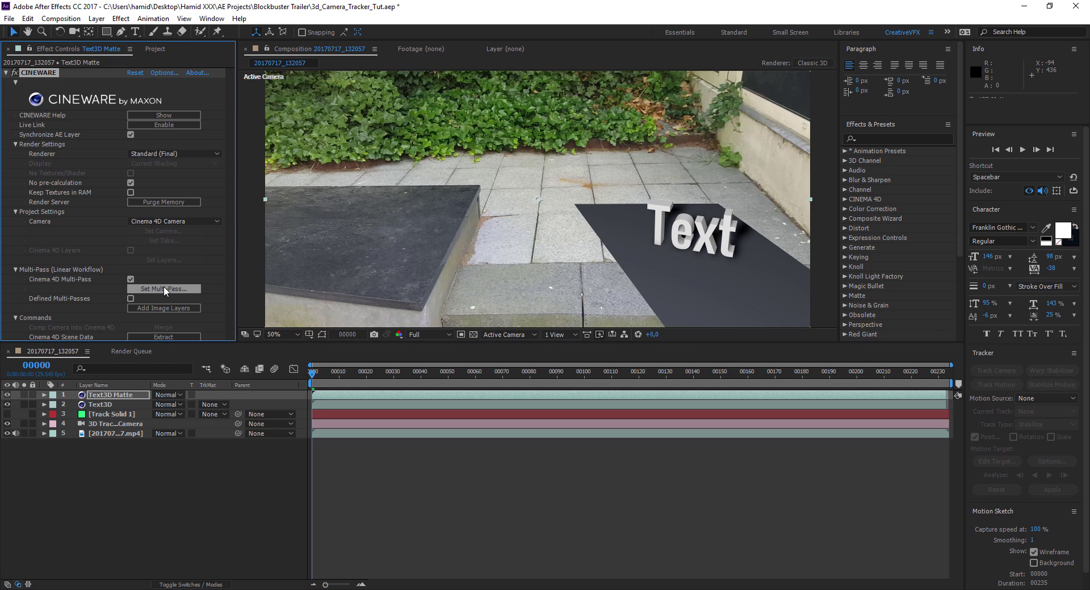
left_click(153, 288)
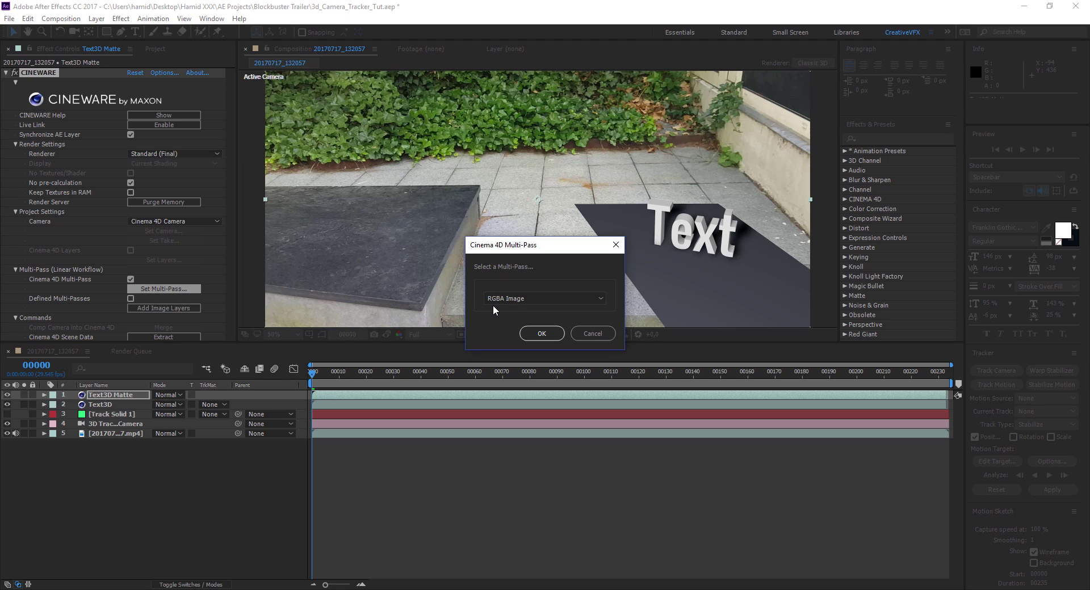
left_click(593, 298)
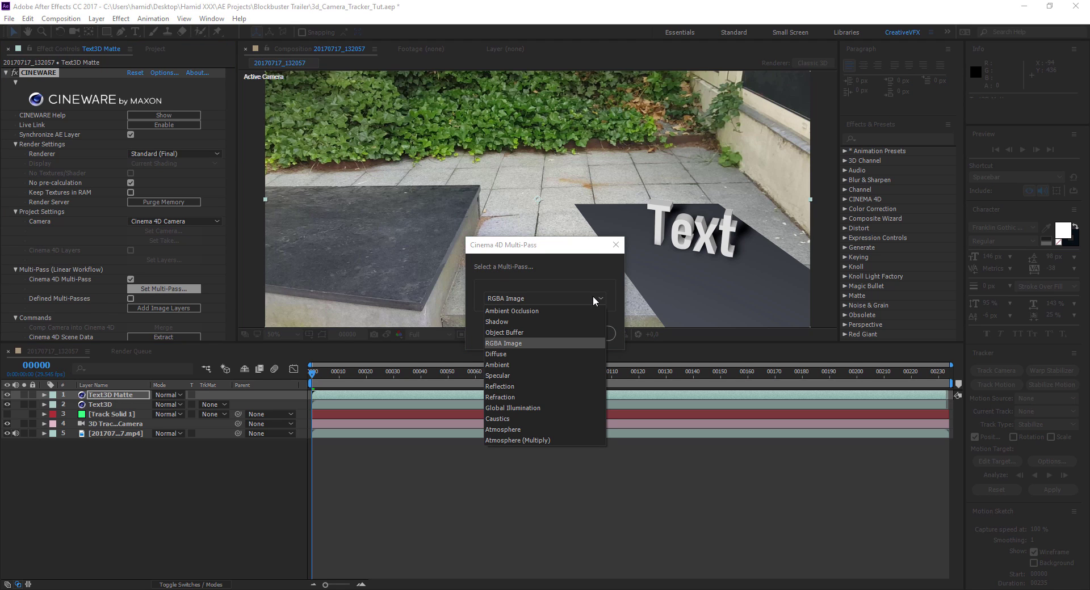
left_click(513, 332)
left_click(545, 333)
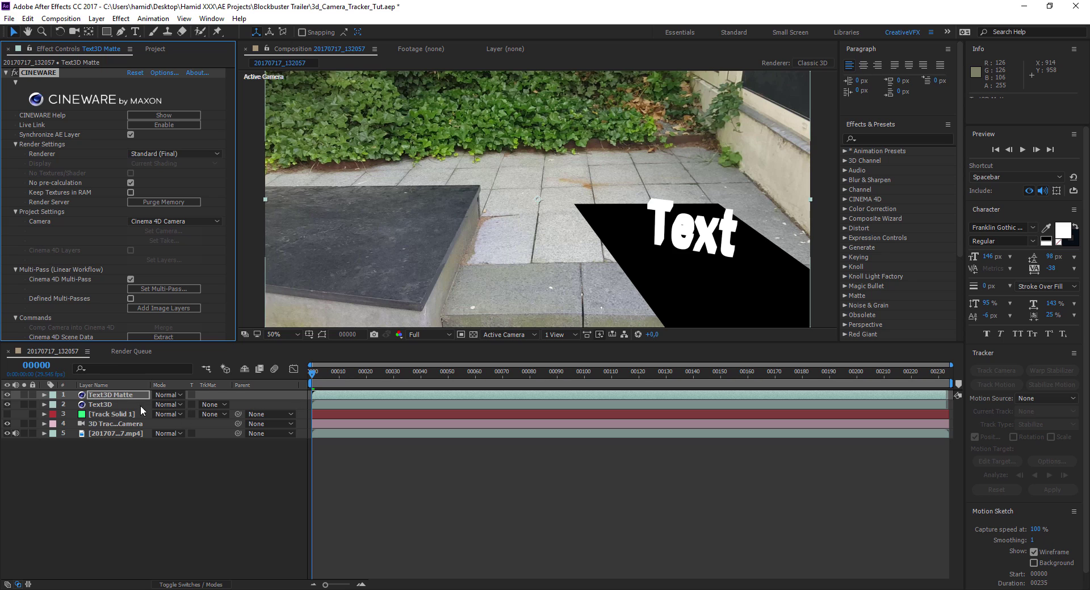
- Set the Text3D layer's track matte to Luma Matte "Text3D Matte" and select the matte layer
left_click(108, 404)
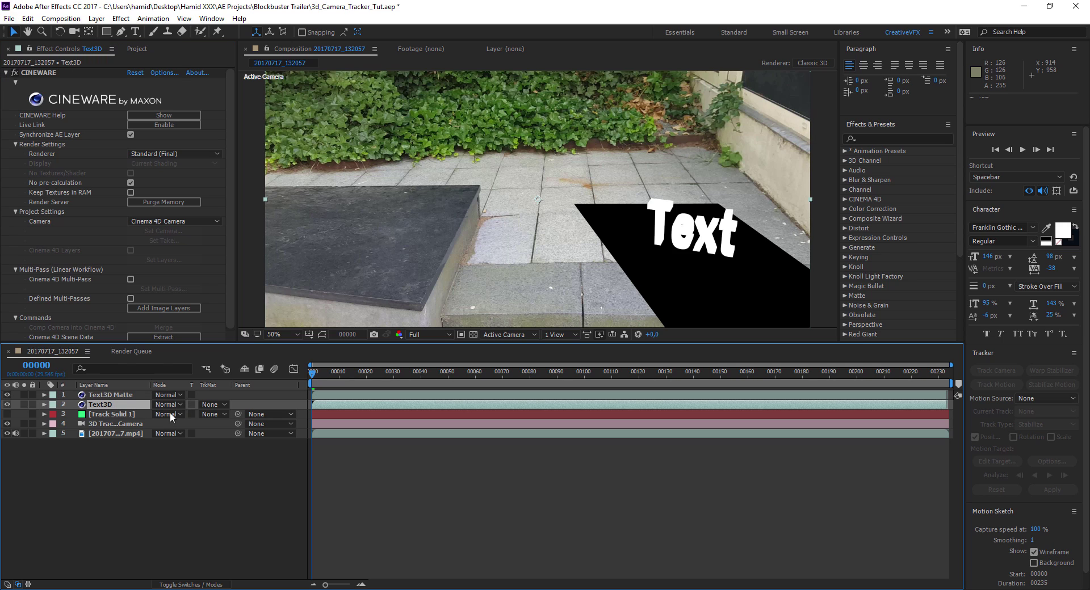
left_click(225, 405)
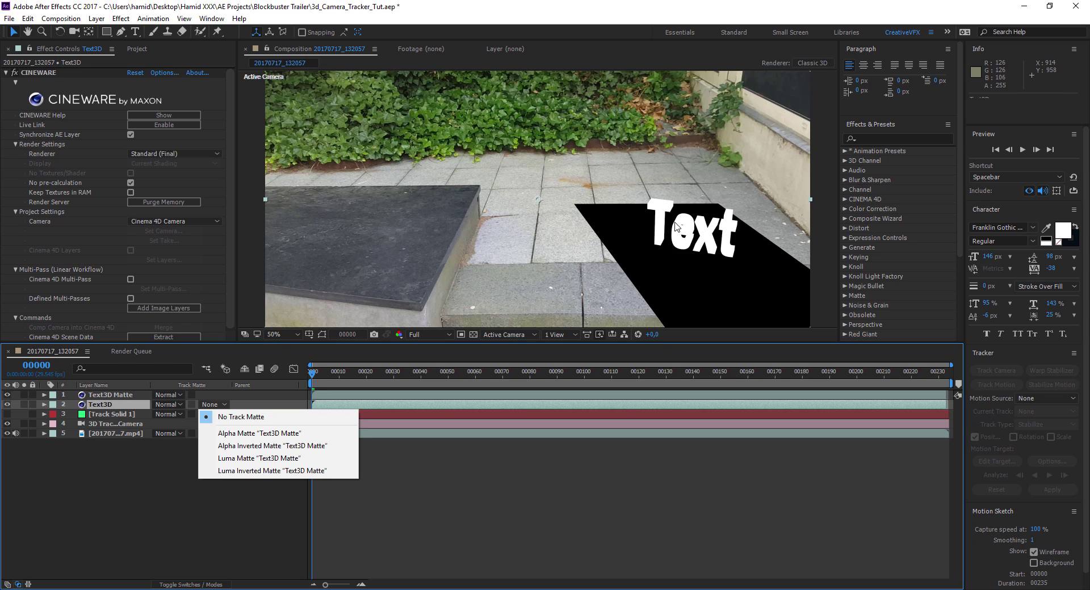
left_click(250, 458)
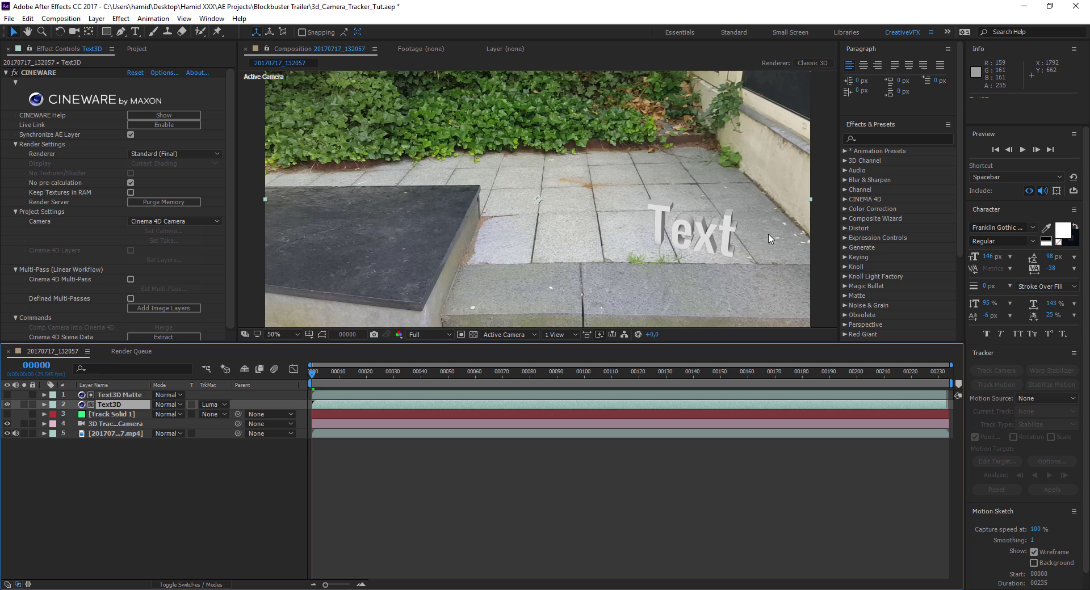
left_click(213, 452)
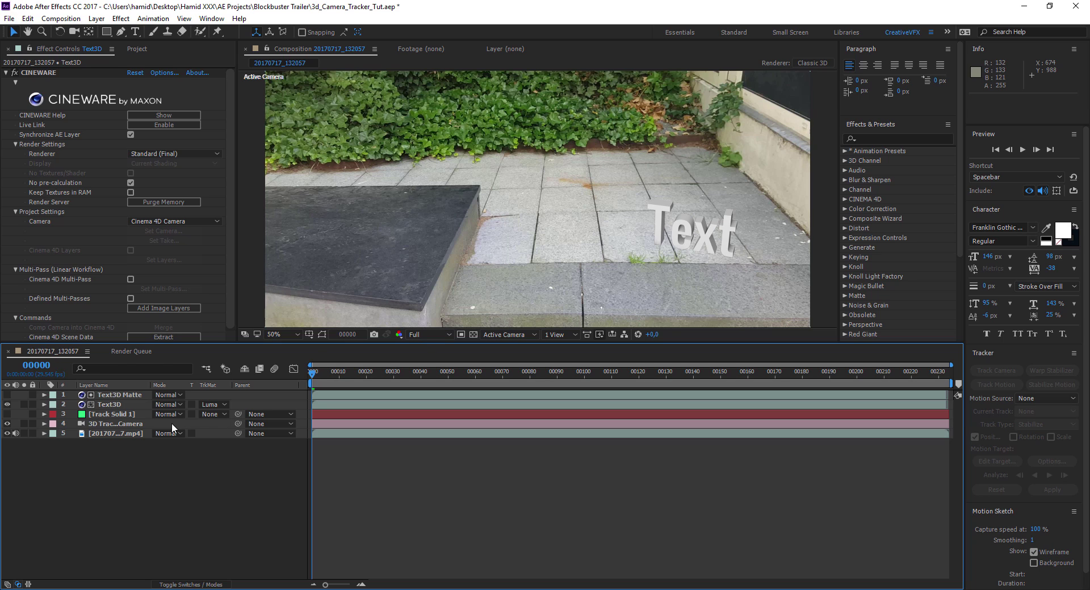
left_click(111, 396)
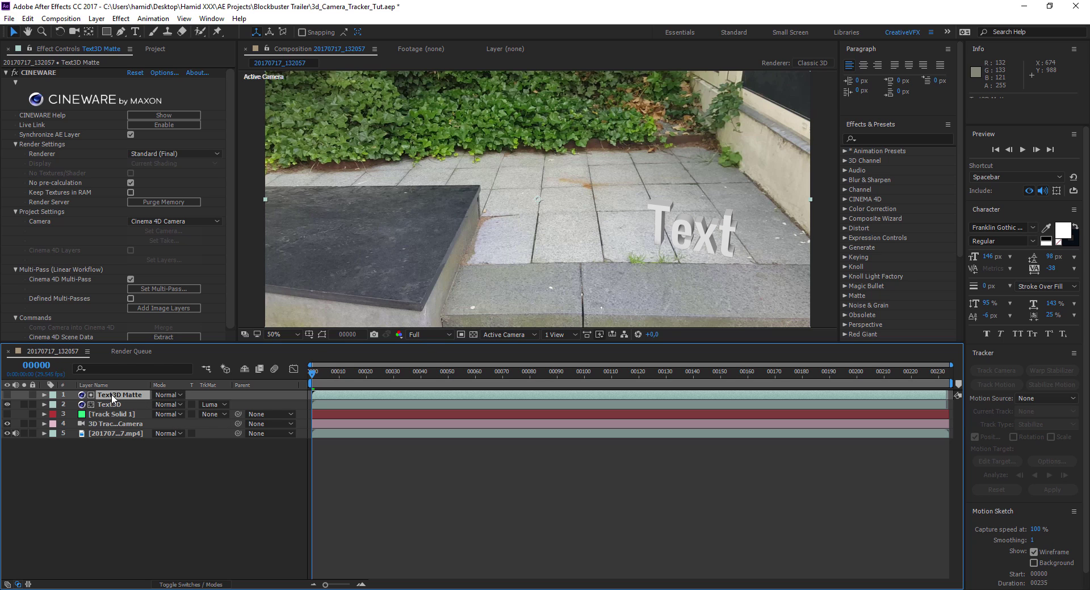
- Duplicate the Text3D Matte layer, make the copy visible and rename it Text3D AO
key("ctrl+d")
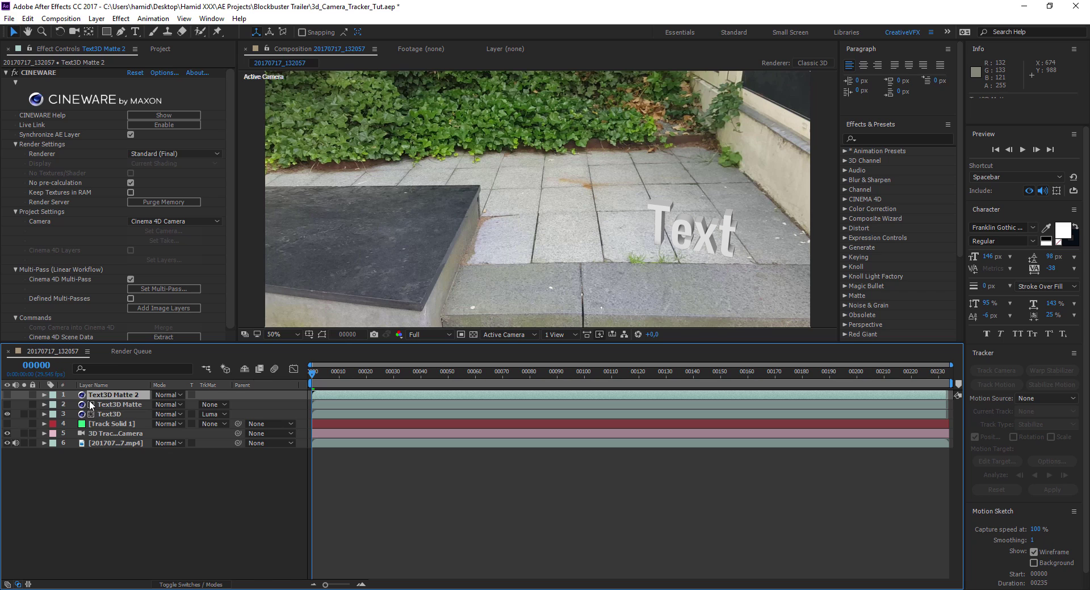
left_click(8, 395)
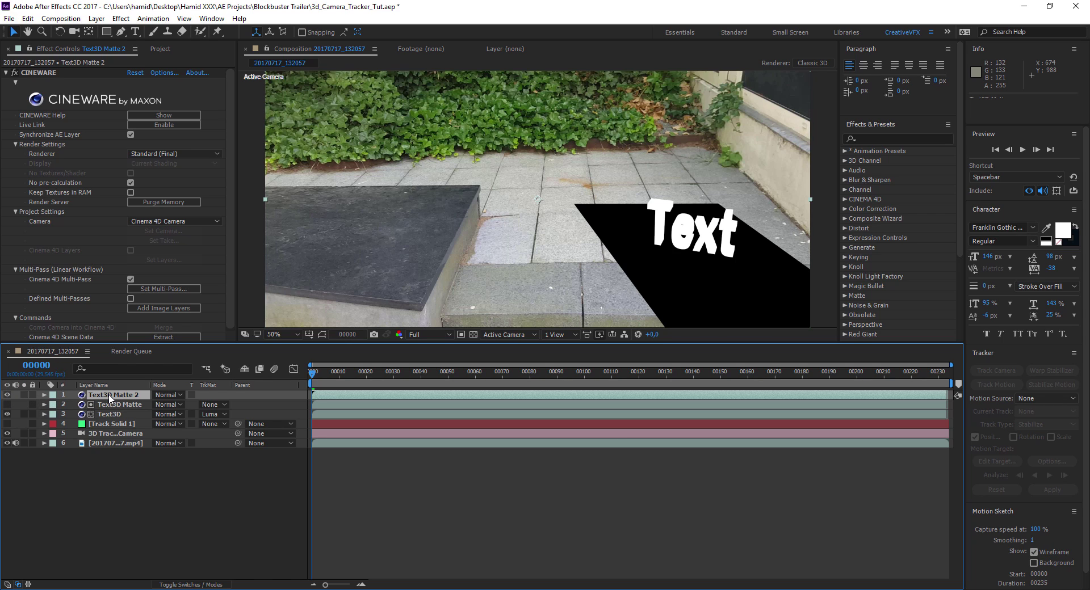
key("Return")
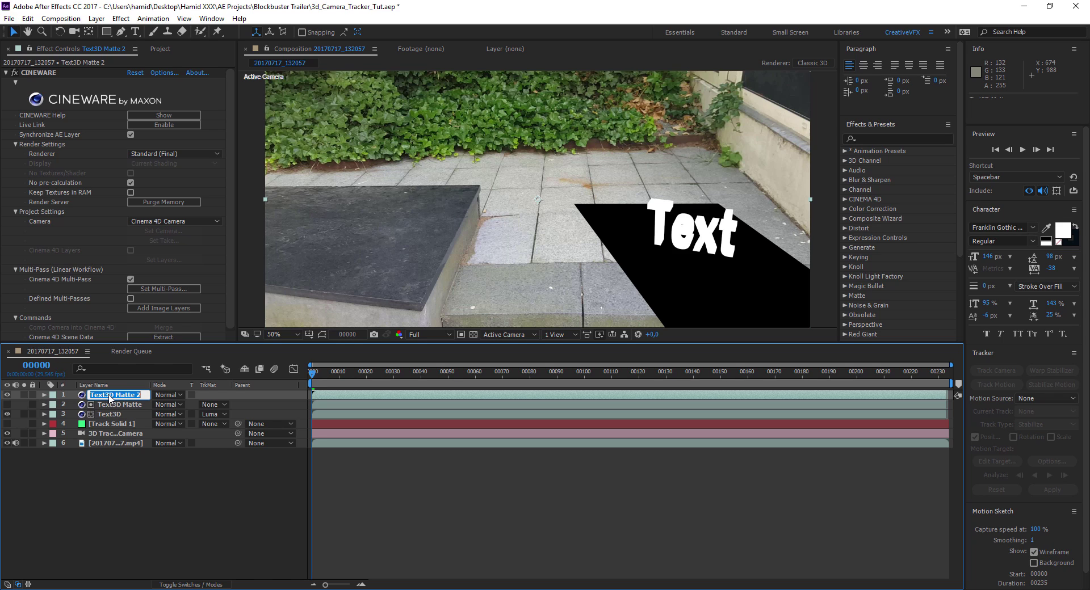
left_click(110, 396)
key("BackSpace")
key("BackSpace")
key("BackSpace")
key("BackSpace")
key("BackSpace")
key("Return")
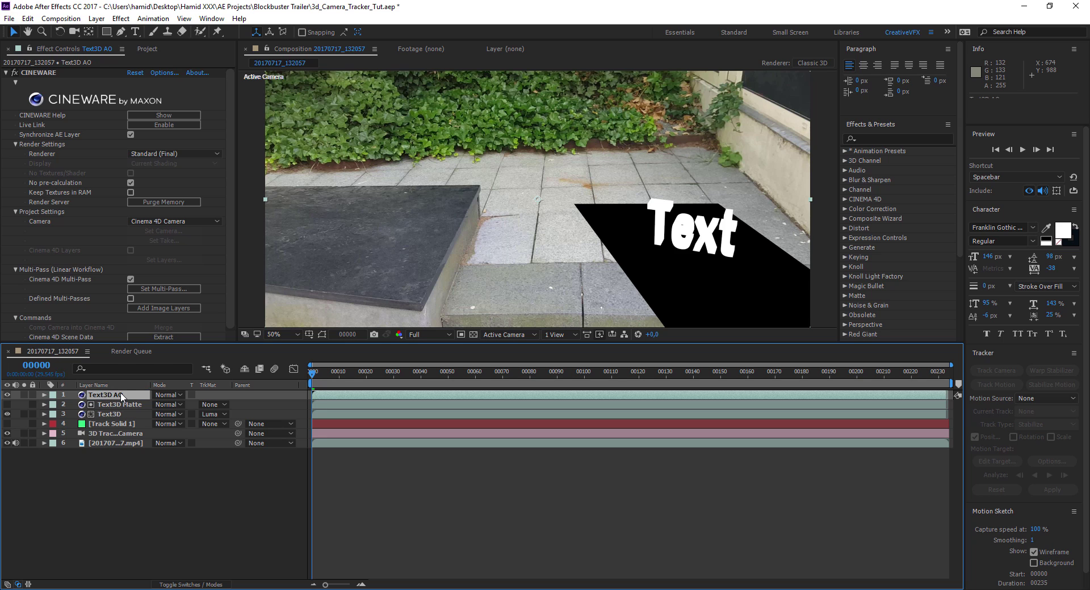
- Set the Text3D AO layer's Cinema 4D multi-pass to Ambient Occlusion and its blending mode to Multiply
left_click(168, 290)
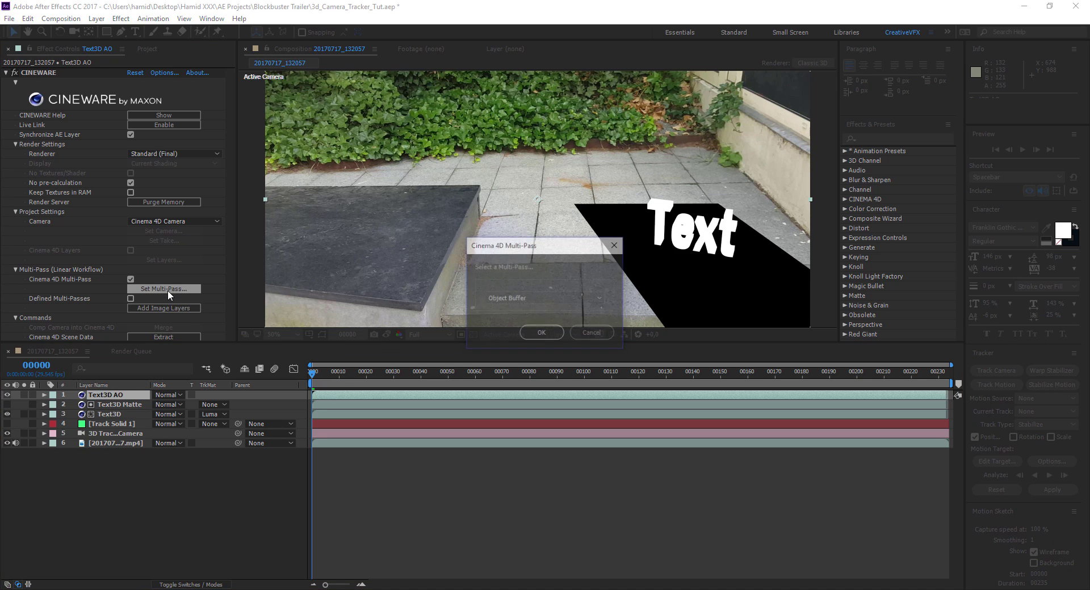
left_click(543, 296)
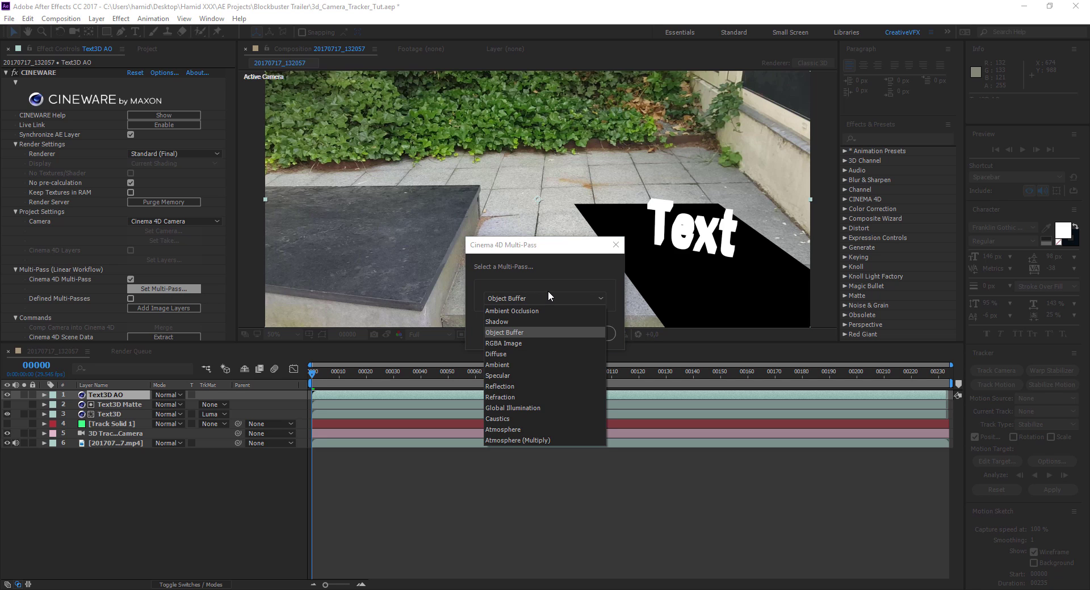
left_click(509, 311)
left_click(542, 333)
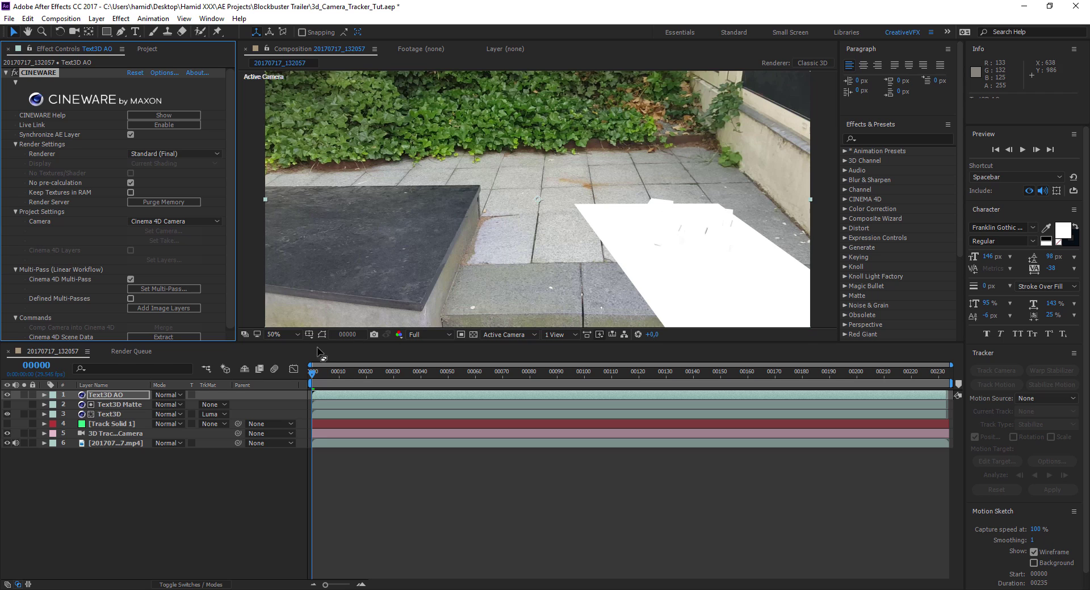
left_click(178, 394)
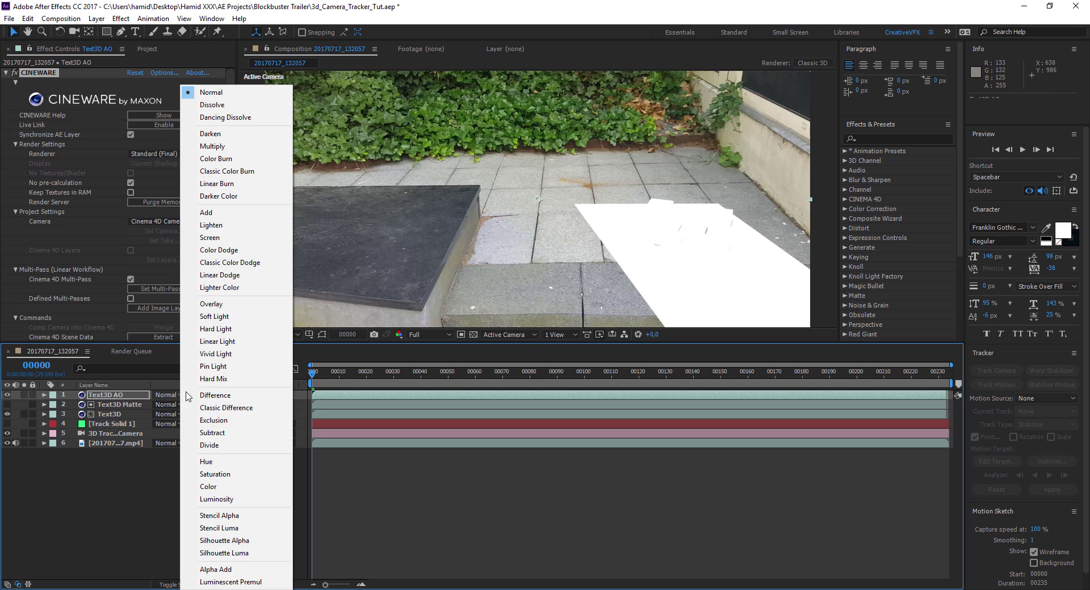
left_click(227, 146)
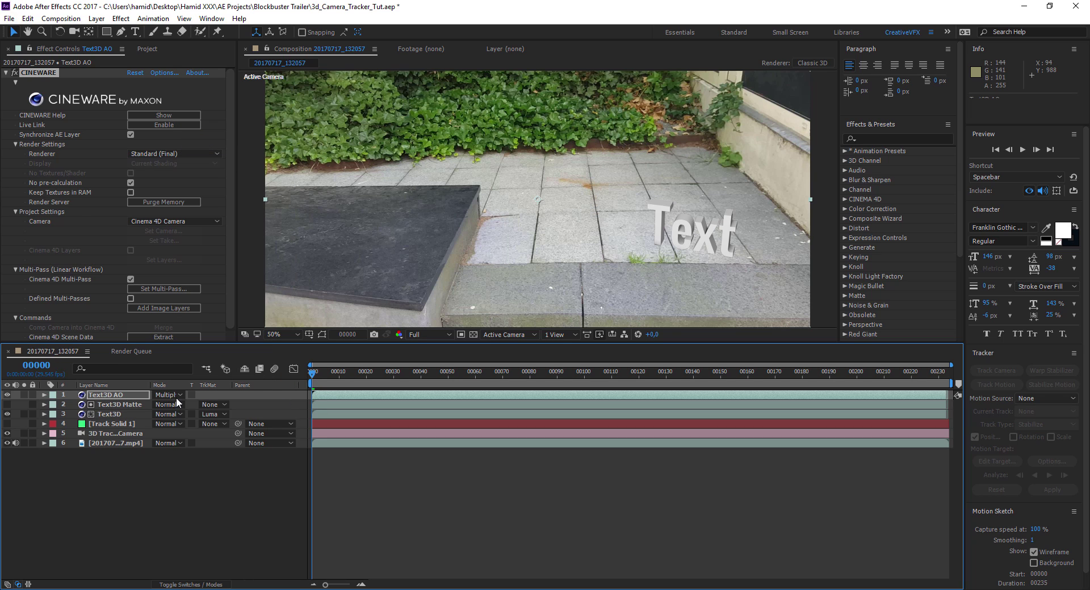
- Duplicate the Text3D AO layer and name the copy Text3D Shadow
left_click(113, 397)
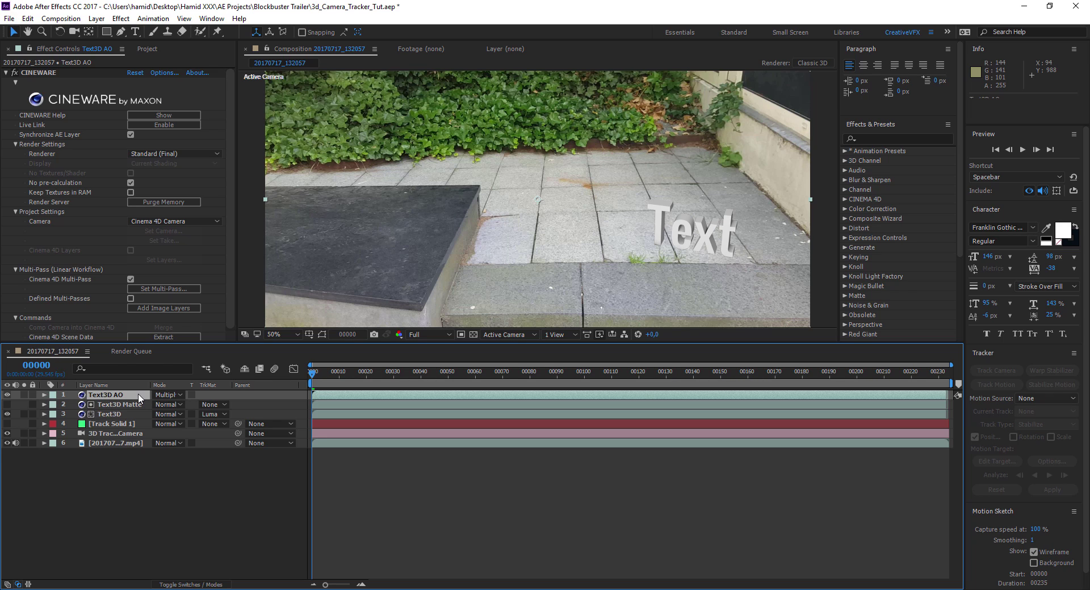
key("ctrl+d")
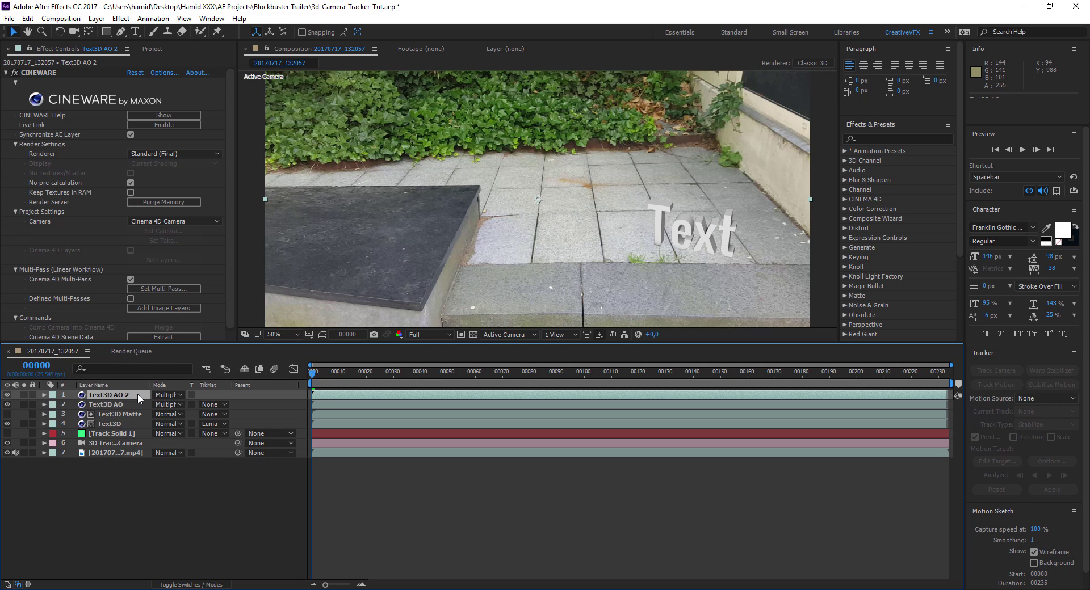
key("Return")
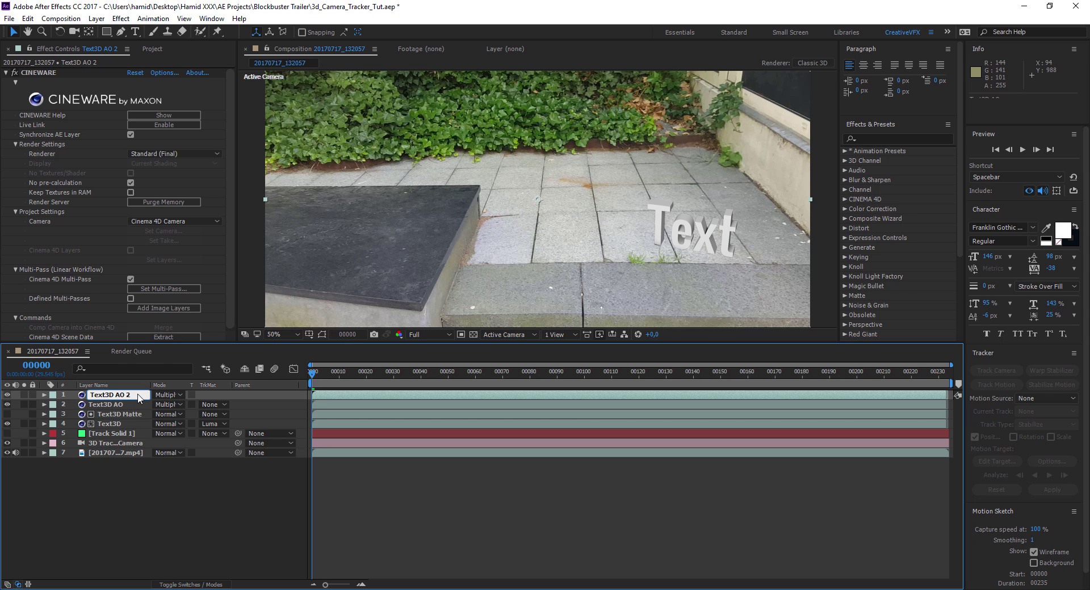
key("BackSpace")
key("BackSpace")
key("BackSpace")
key("BackSpace")
key("BackSpace")
type("Shadow")
key("Return")
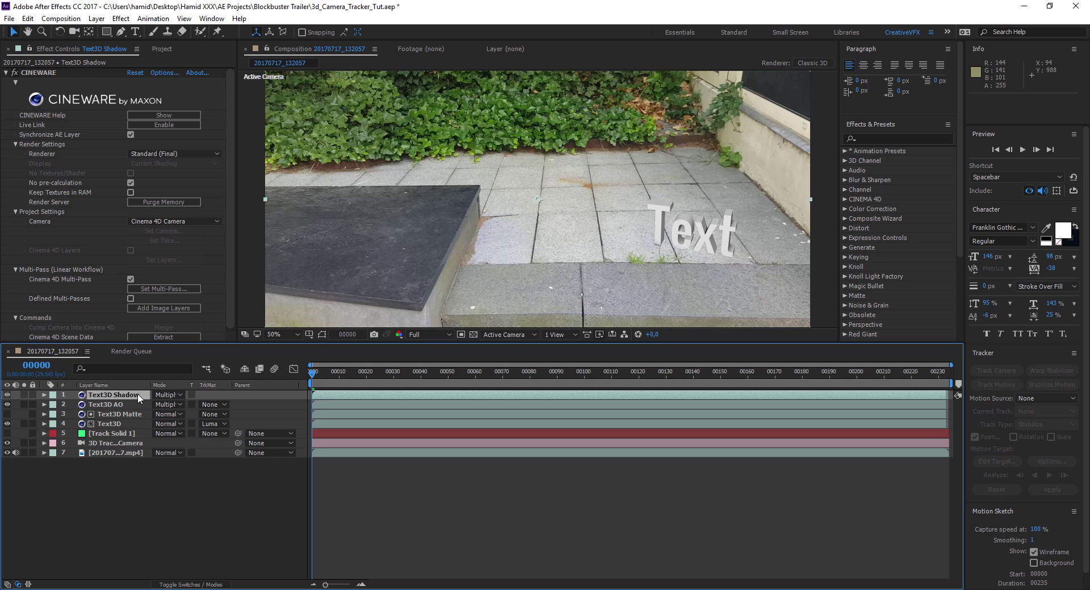
- Set the Text3D Shadow layer's Cinema 4D multi-pass to Shadow
left_click(171, 288)
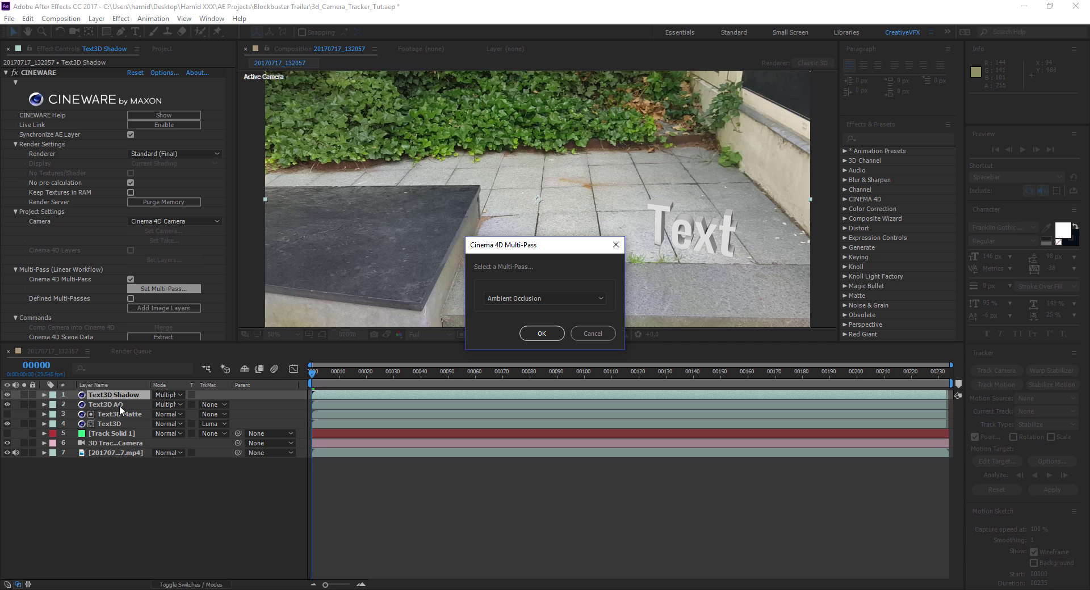
left_click(526, 297)
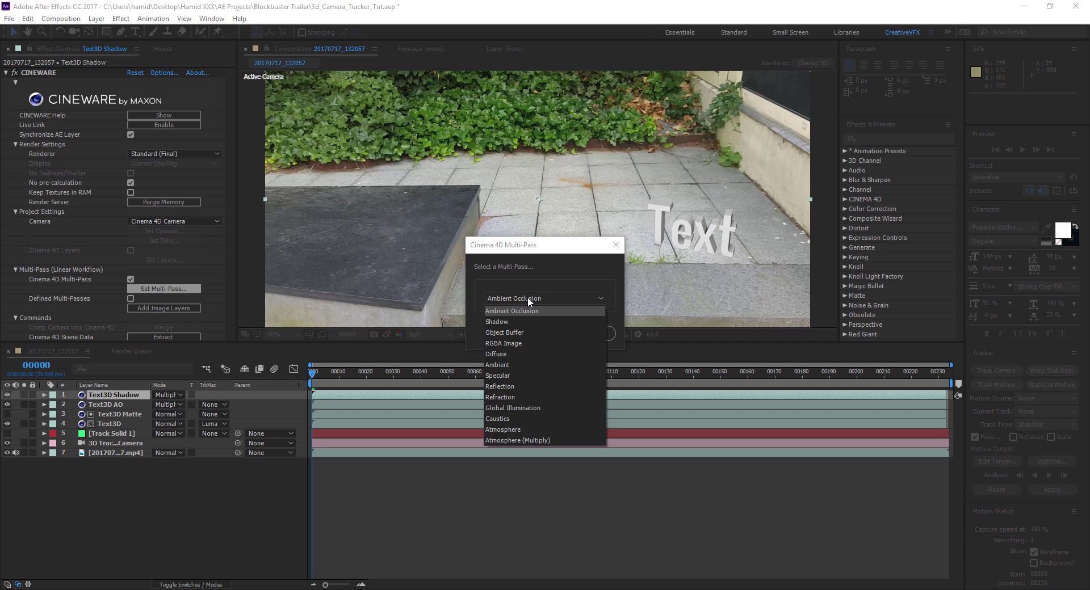
left_click(506, 318)
left_click(542, 334)
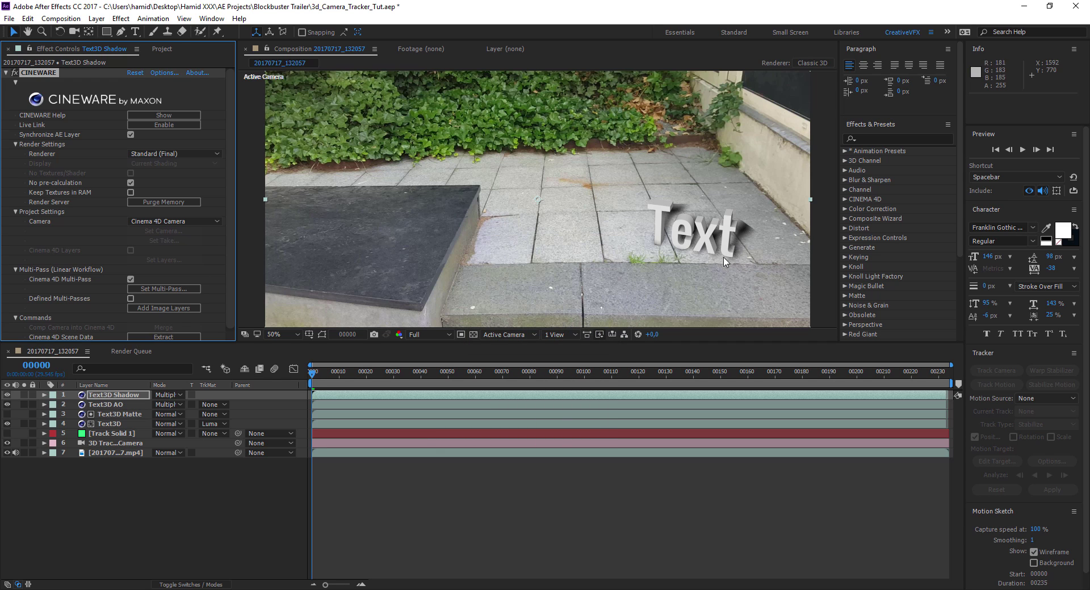